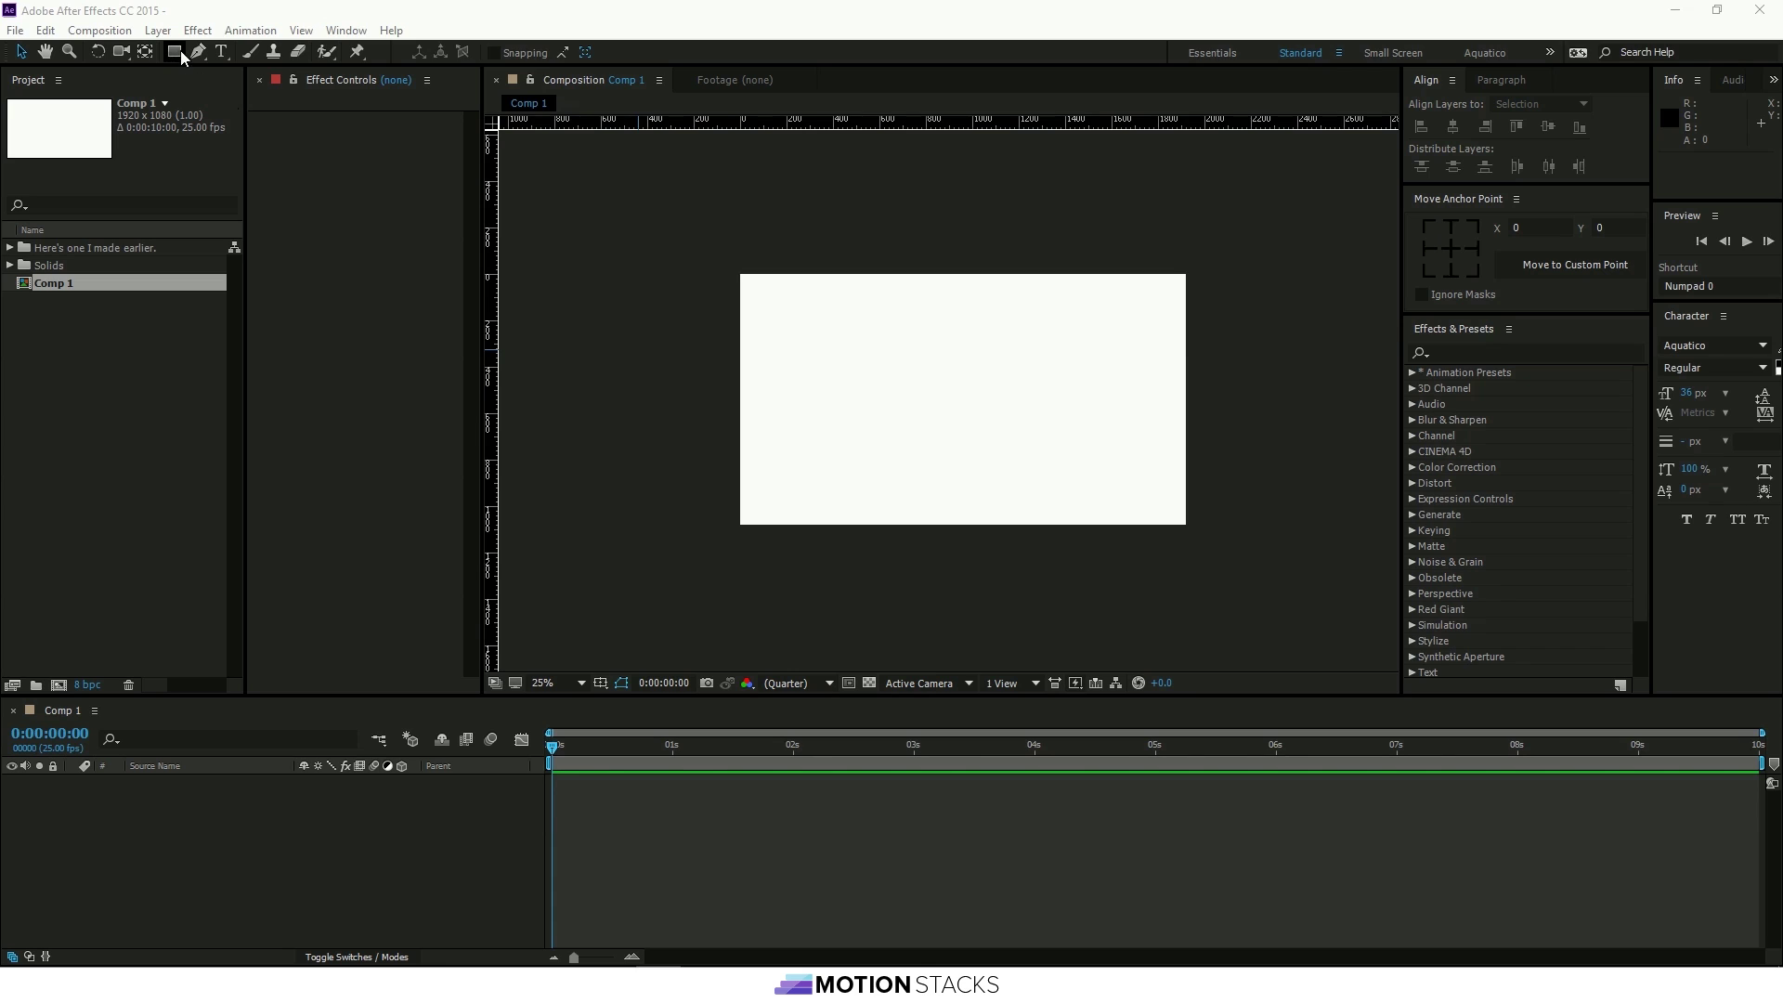
Draw a yellow circle at the composition centre with a 48 px solid stroke.
drag(174, 52, 231, 93)
drag(890, 340, 1024, 473)
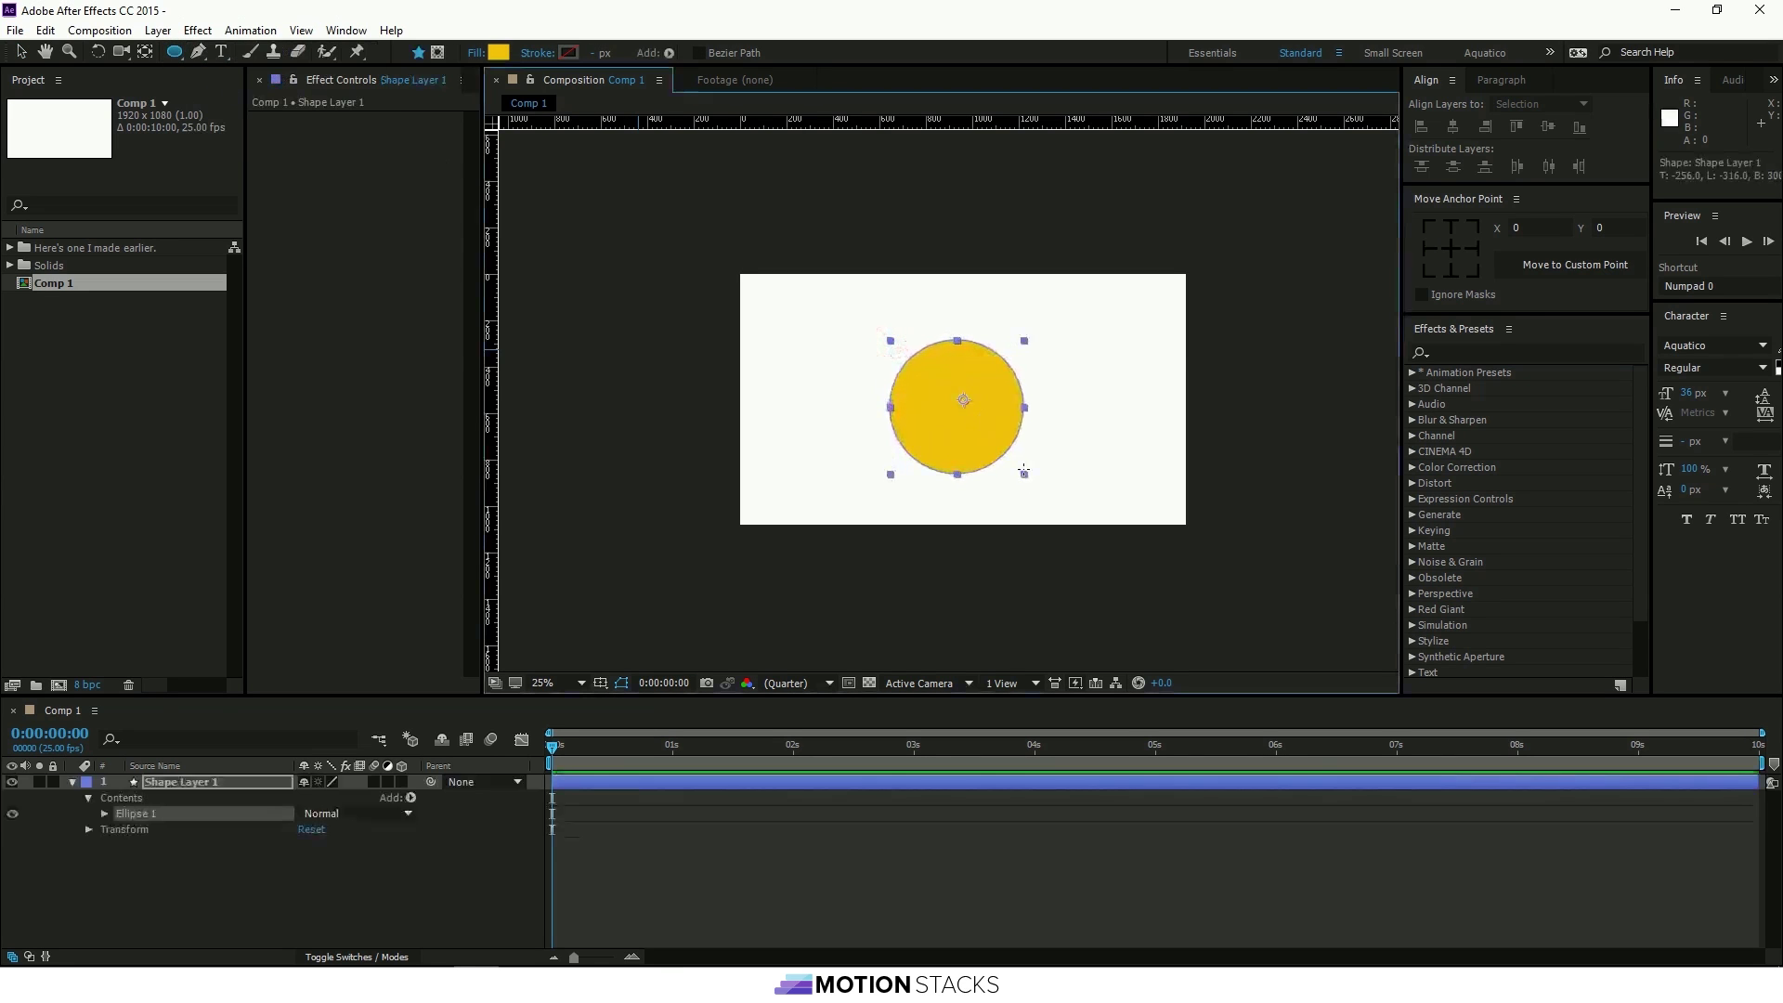
click(539, 52)
click(818, 439)
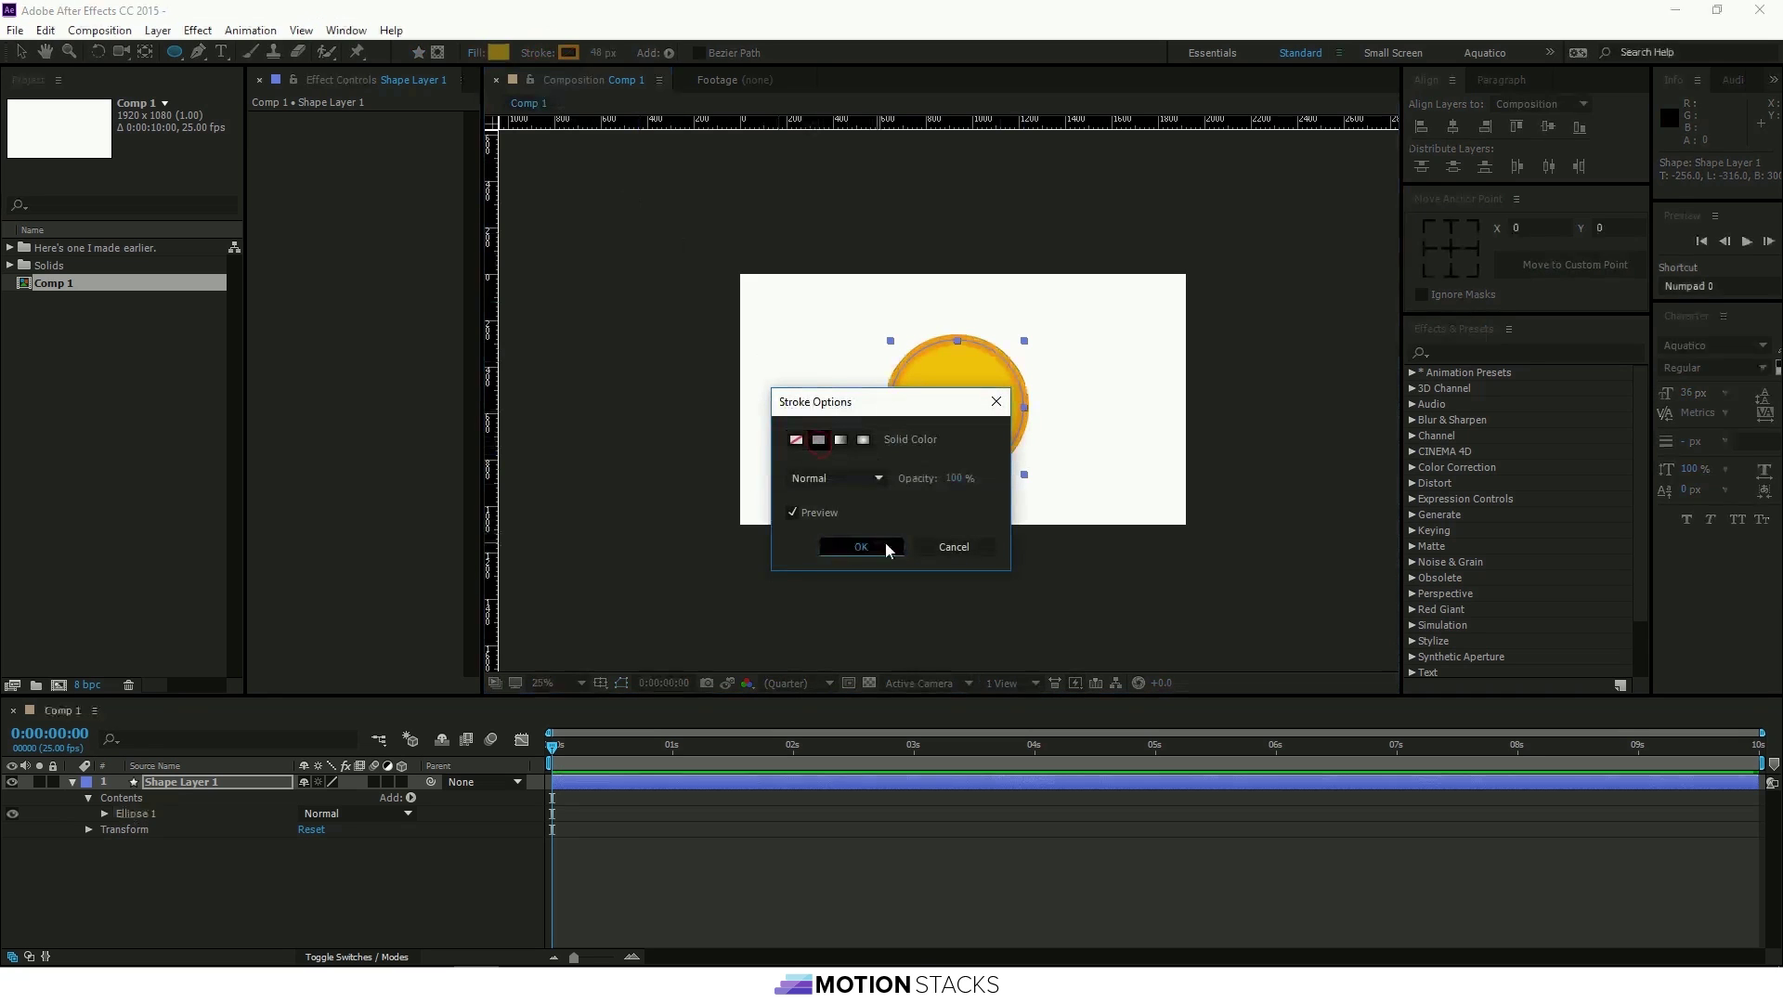
click(878, 545)
scroll(984, 432, up, 2)
Centre the circle horizontally and vertically in the composition.
key(v)
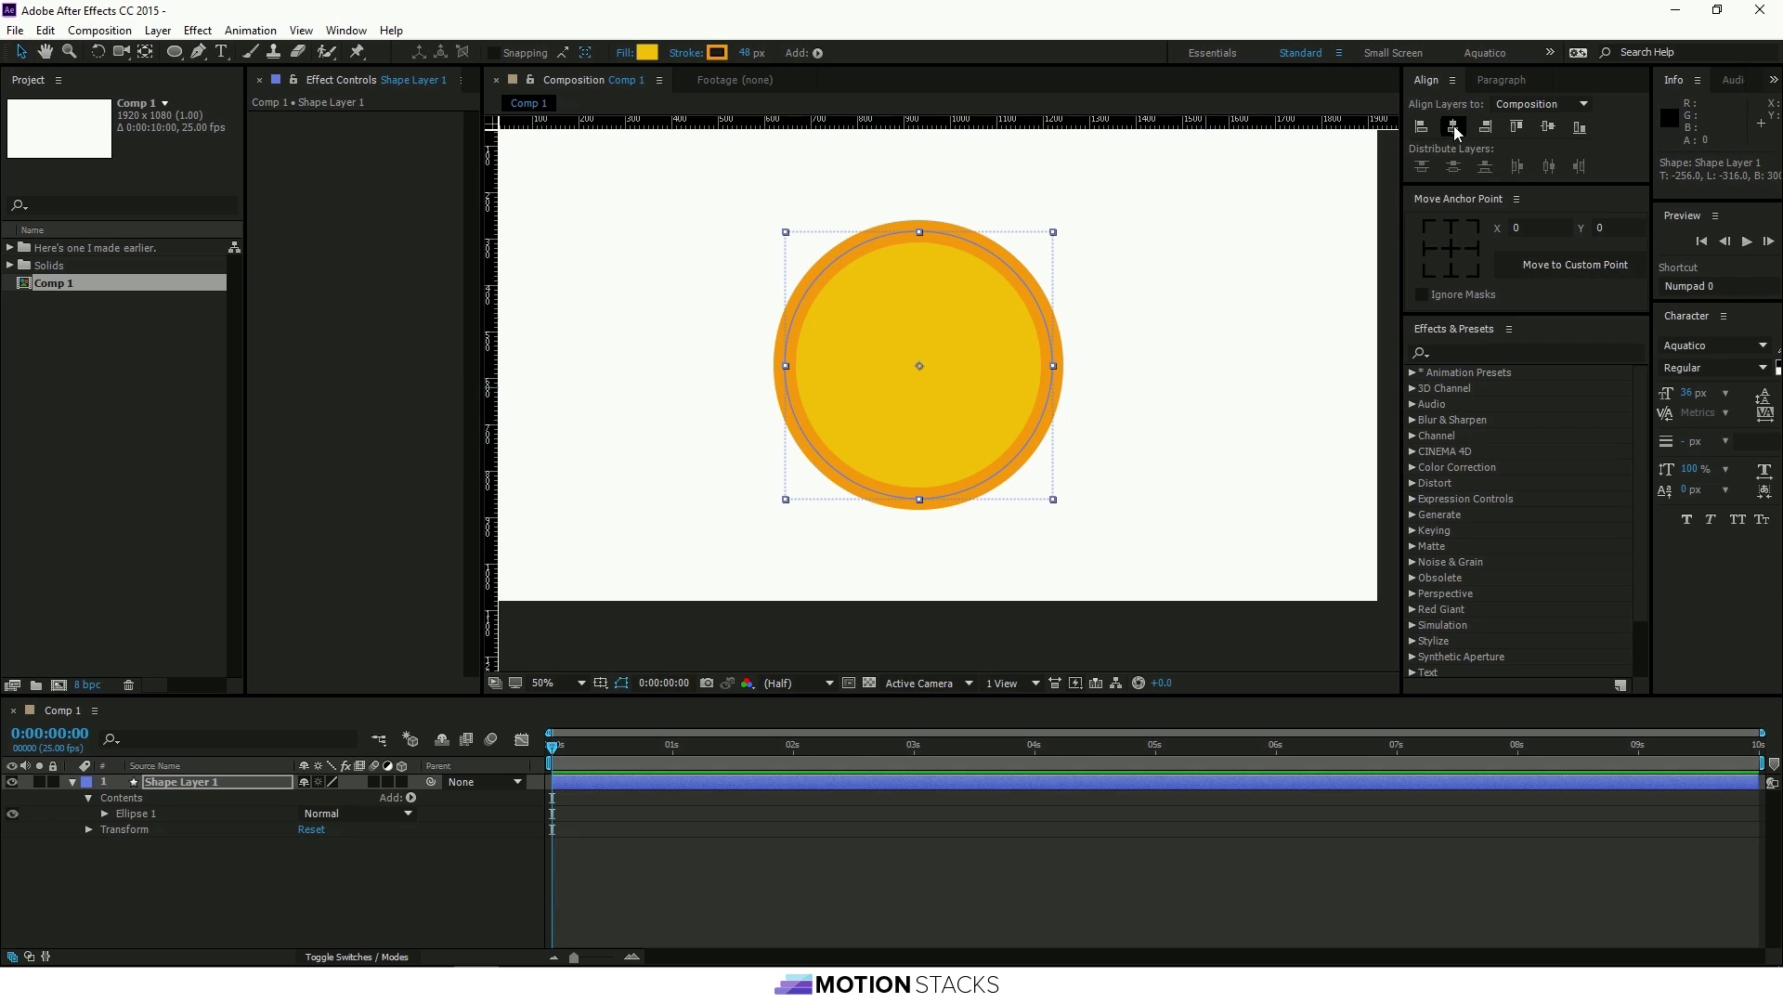
click(1454, 127)
click(1551, 132)
scroll(999, 362, down, 2)
scroll(941, 376, up, 2)
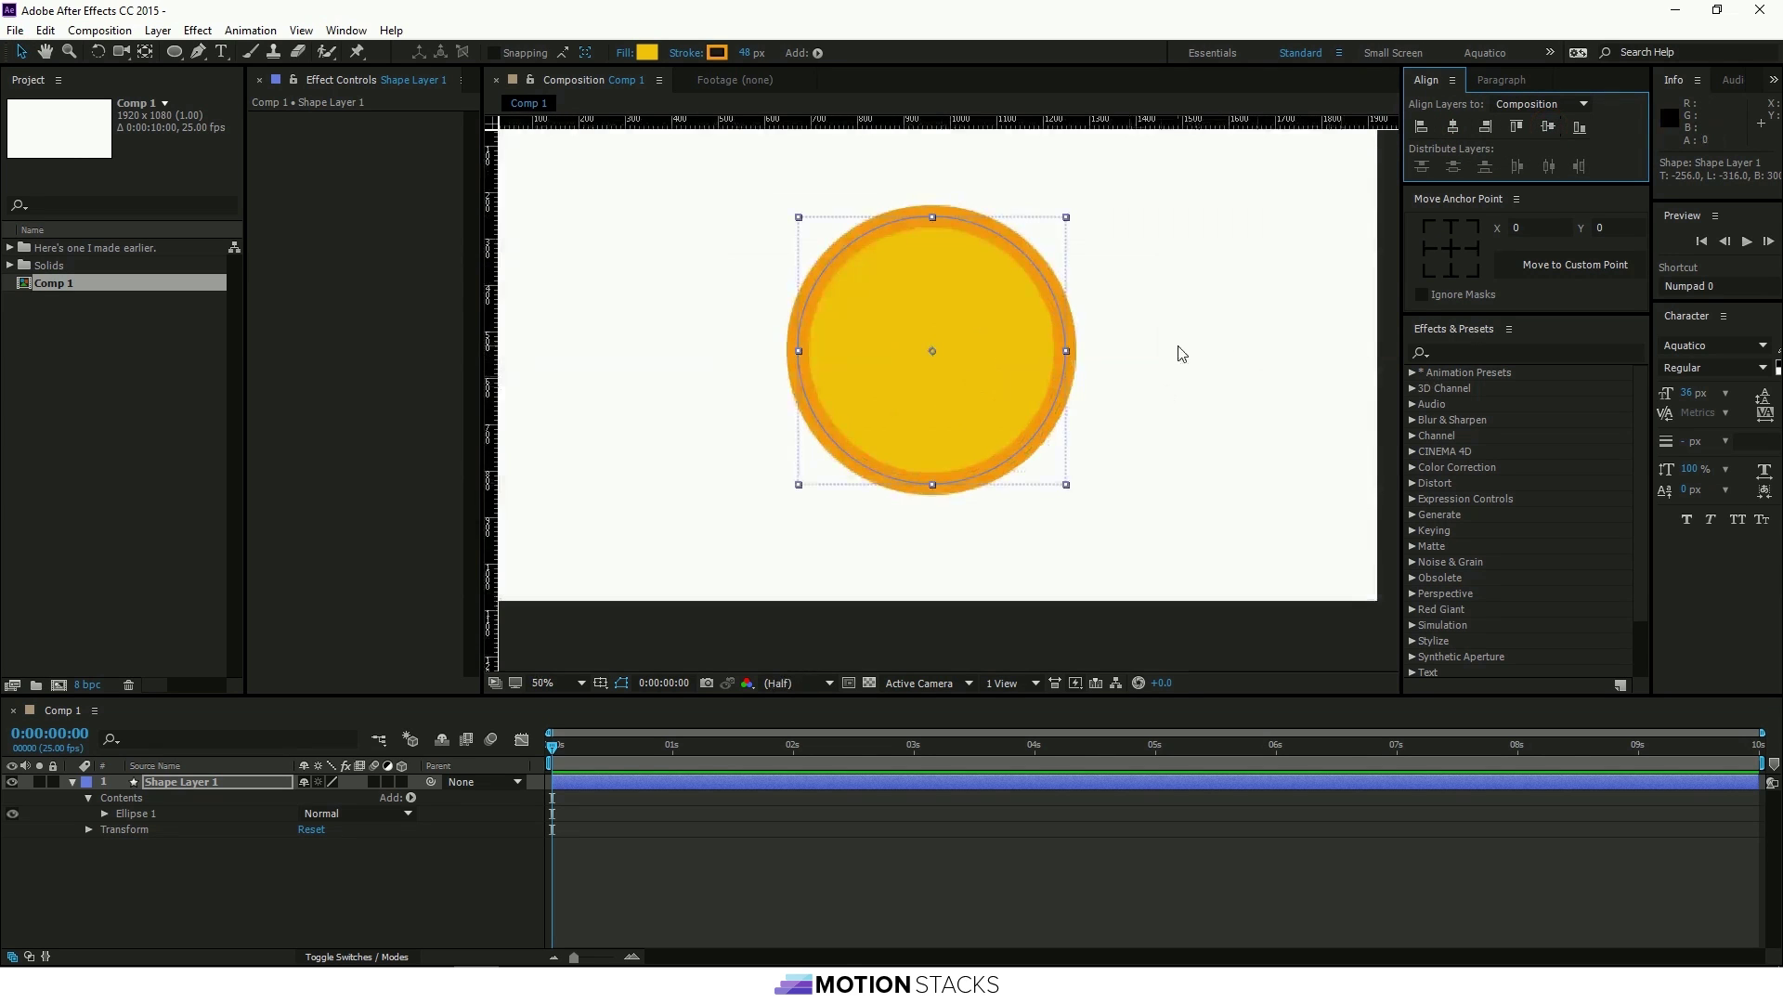
drag(1183, 345, 1174, 374)
Move the circle's anchor point to the centre of the circle.
click(990, 420)
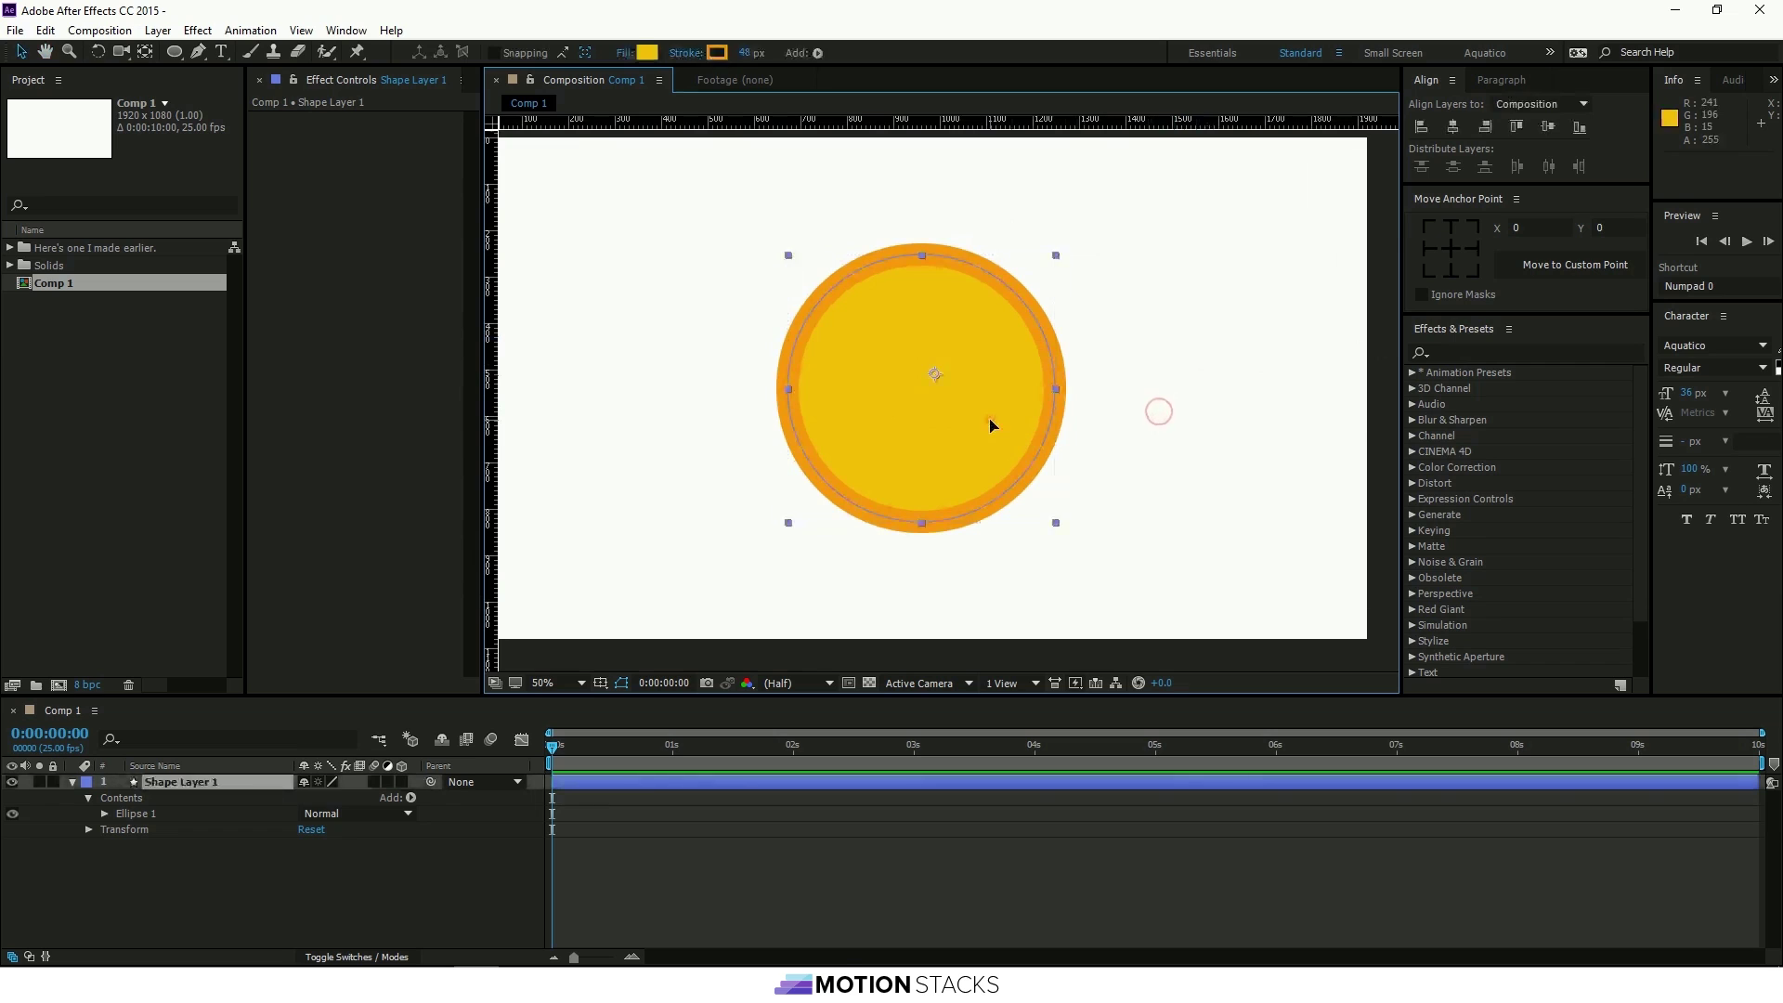
click(1452, 249)
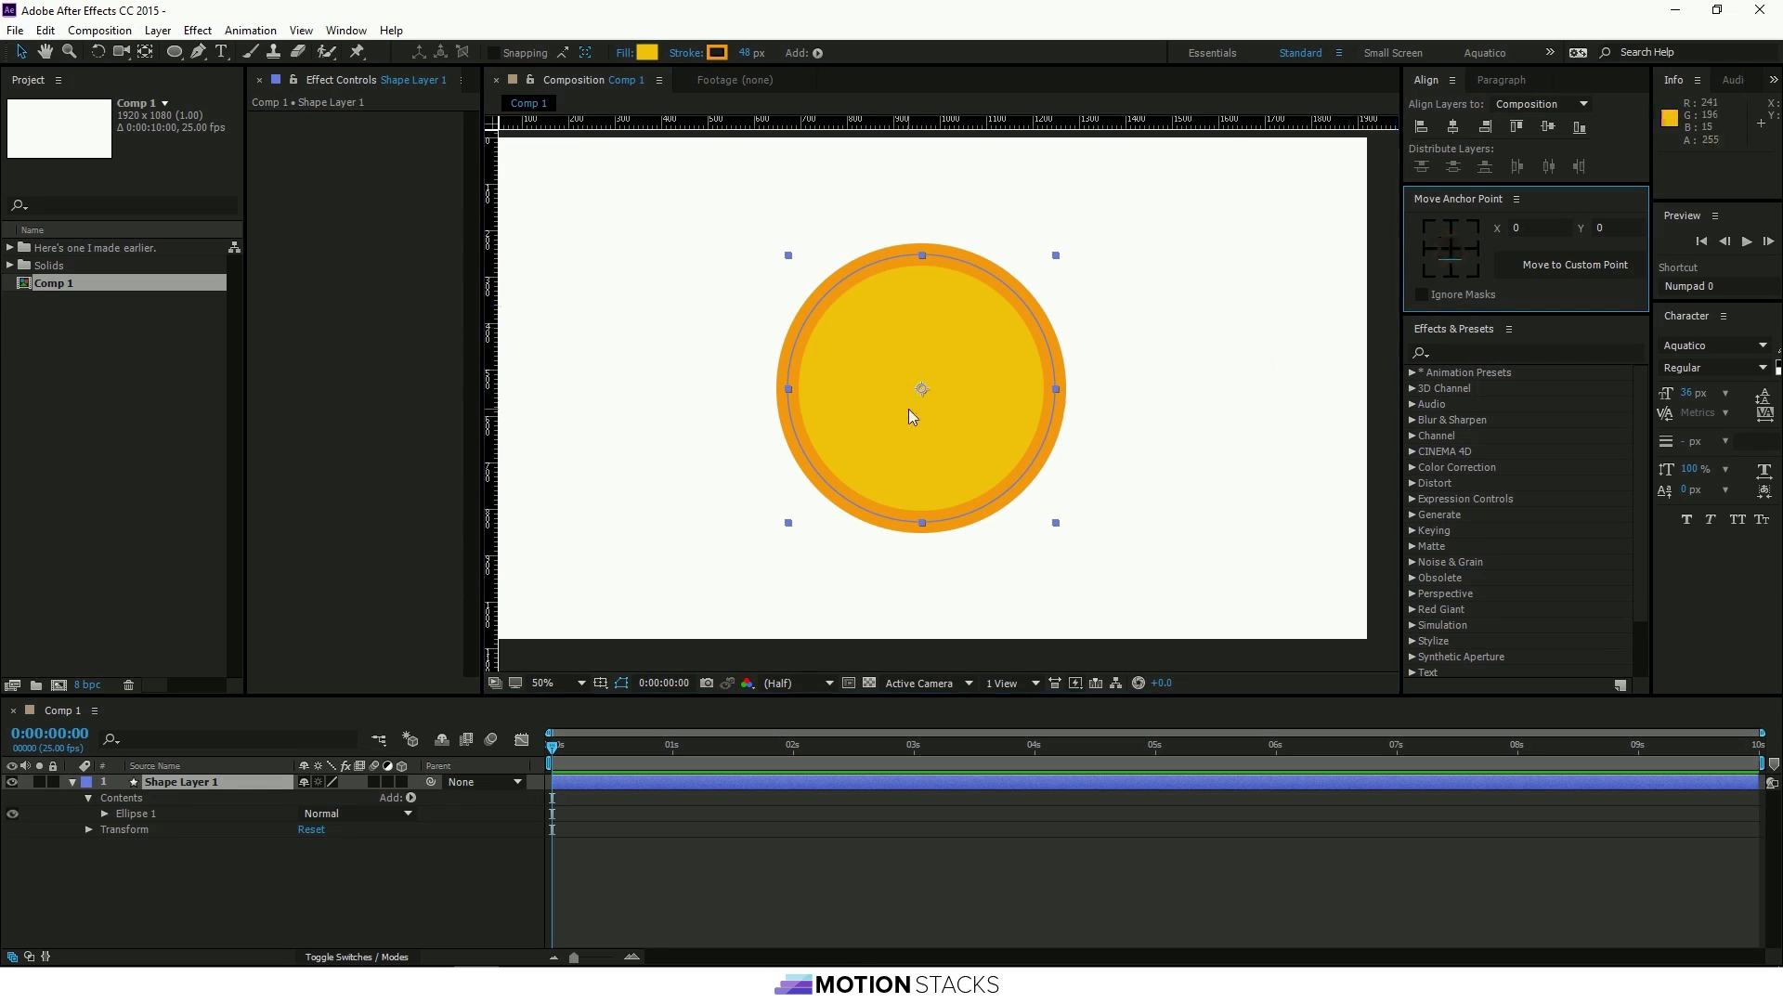
key(y)
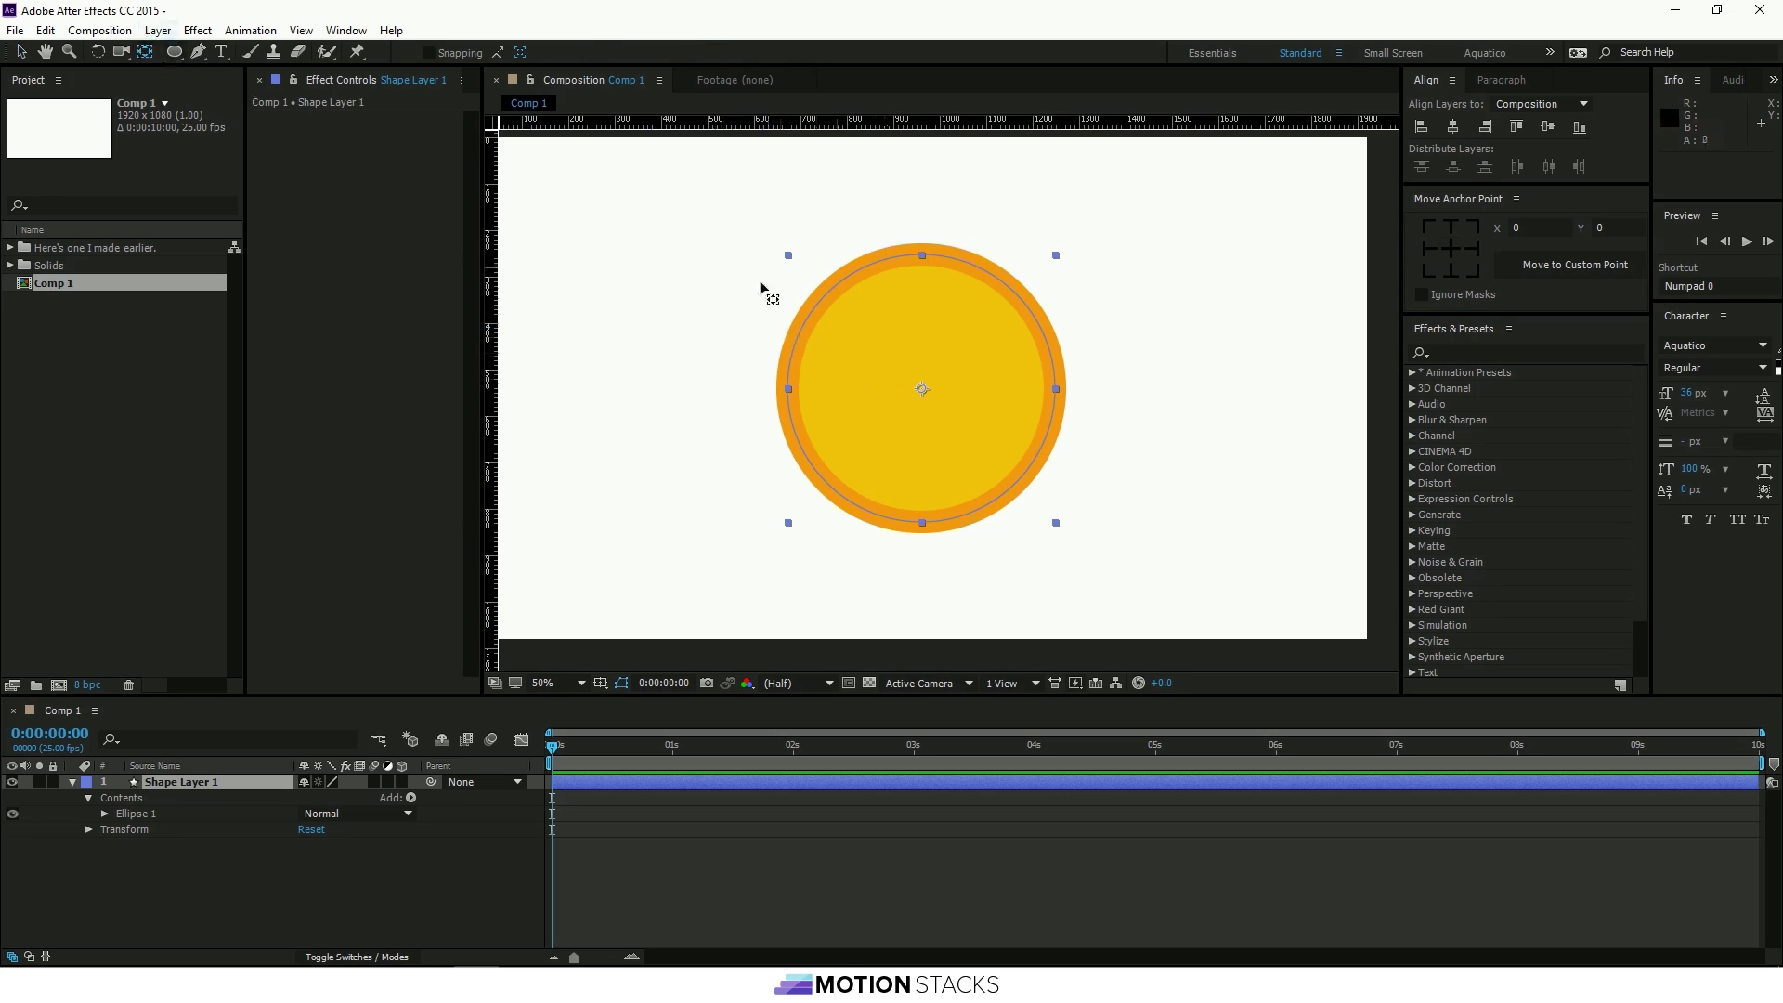
mouse_move(921, 382)
mouse_down()
mouse_move(1007, 342)
mouse_move(951, 379)
mouse_up()
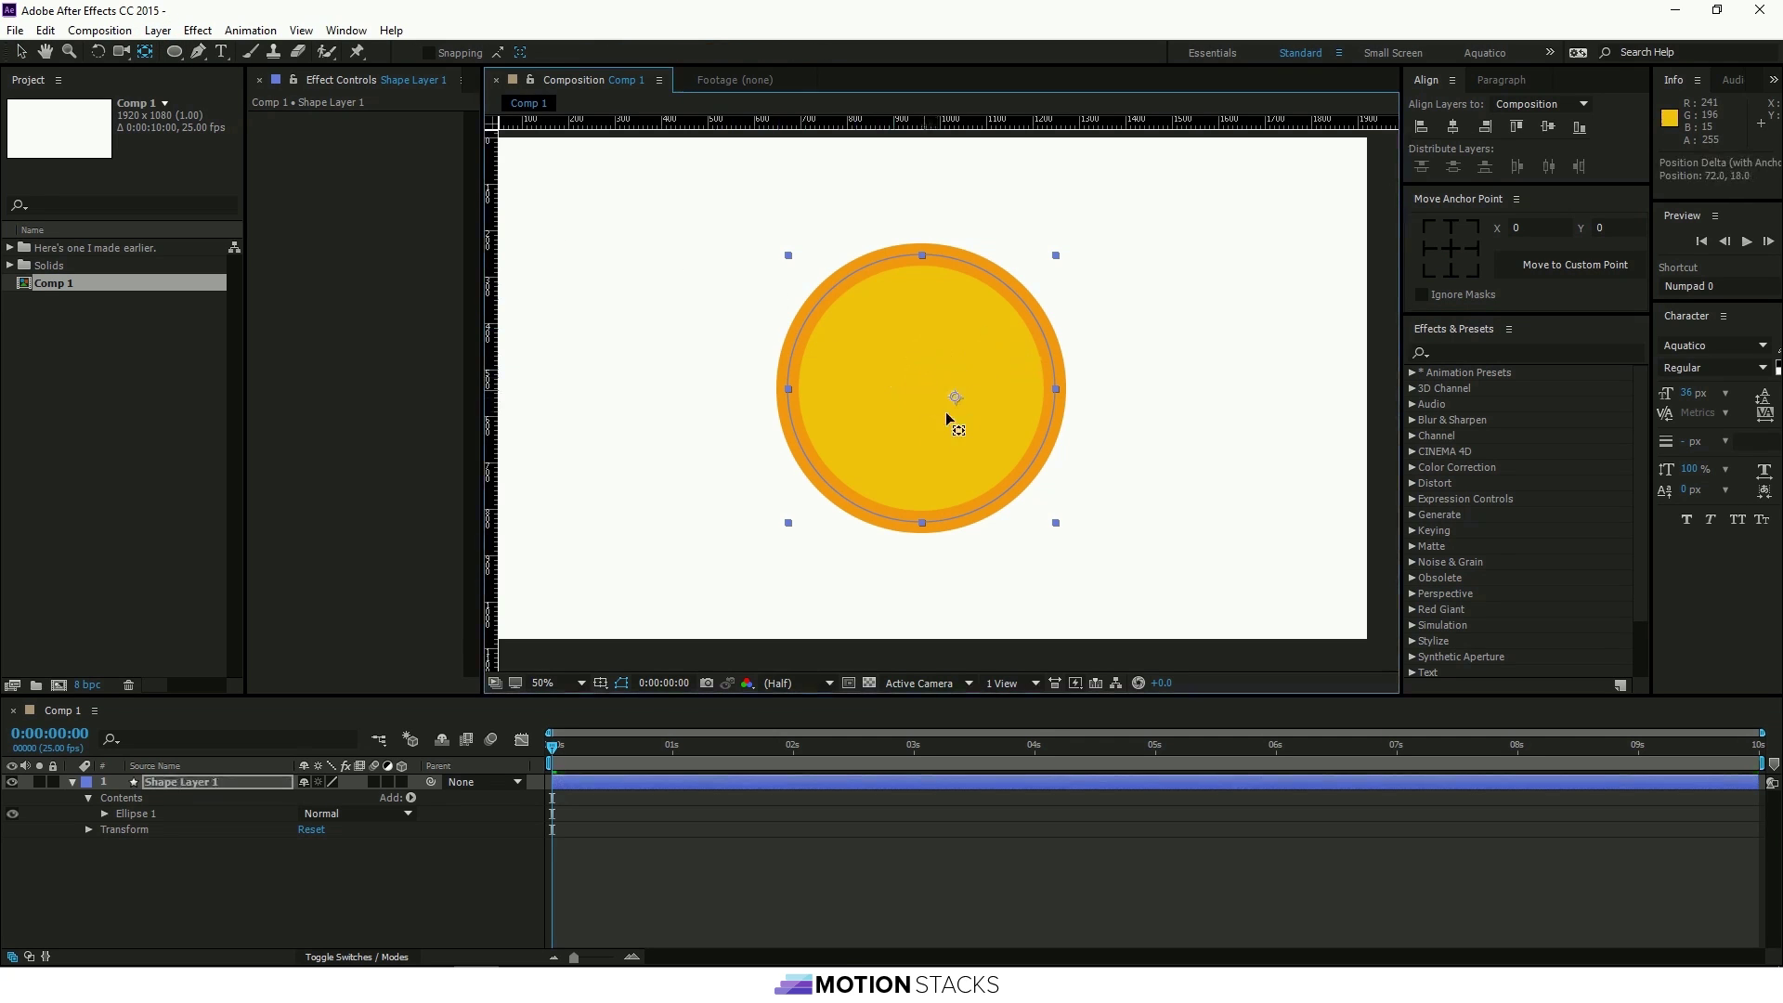
click(1449, 248)
Turn the circle layer into a 3D layer.
key(v)
click(402, 782)
click(465, 894)
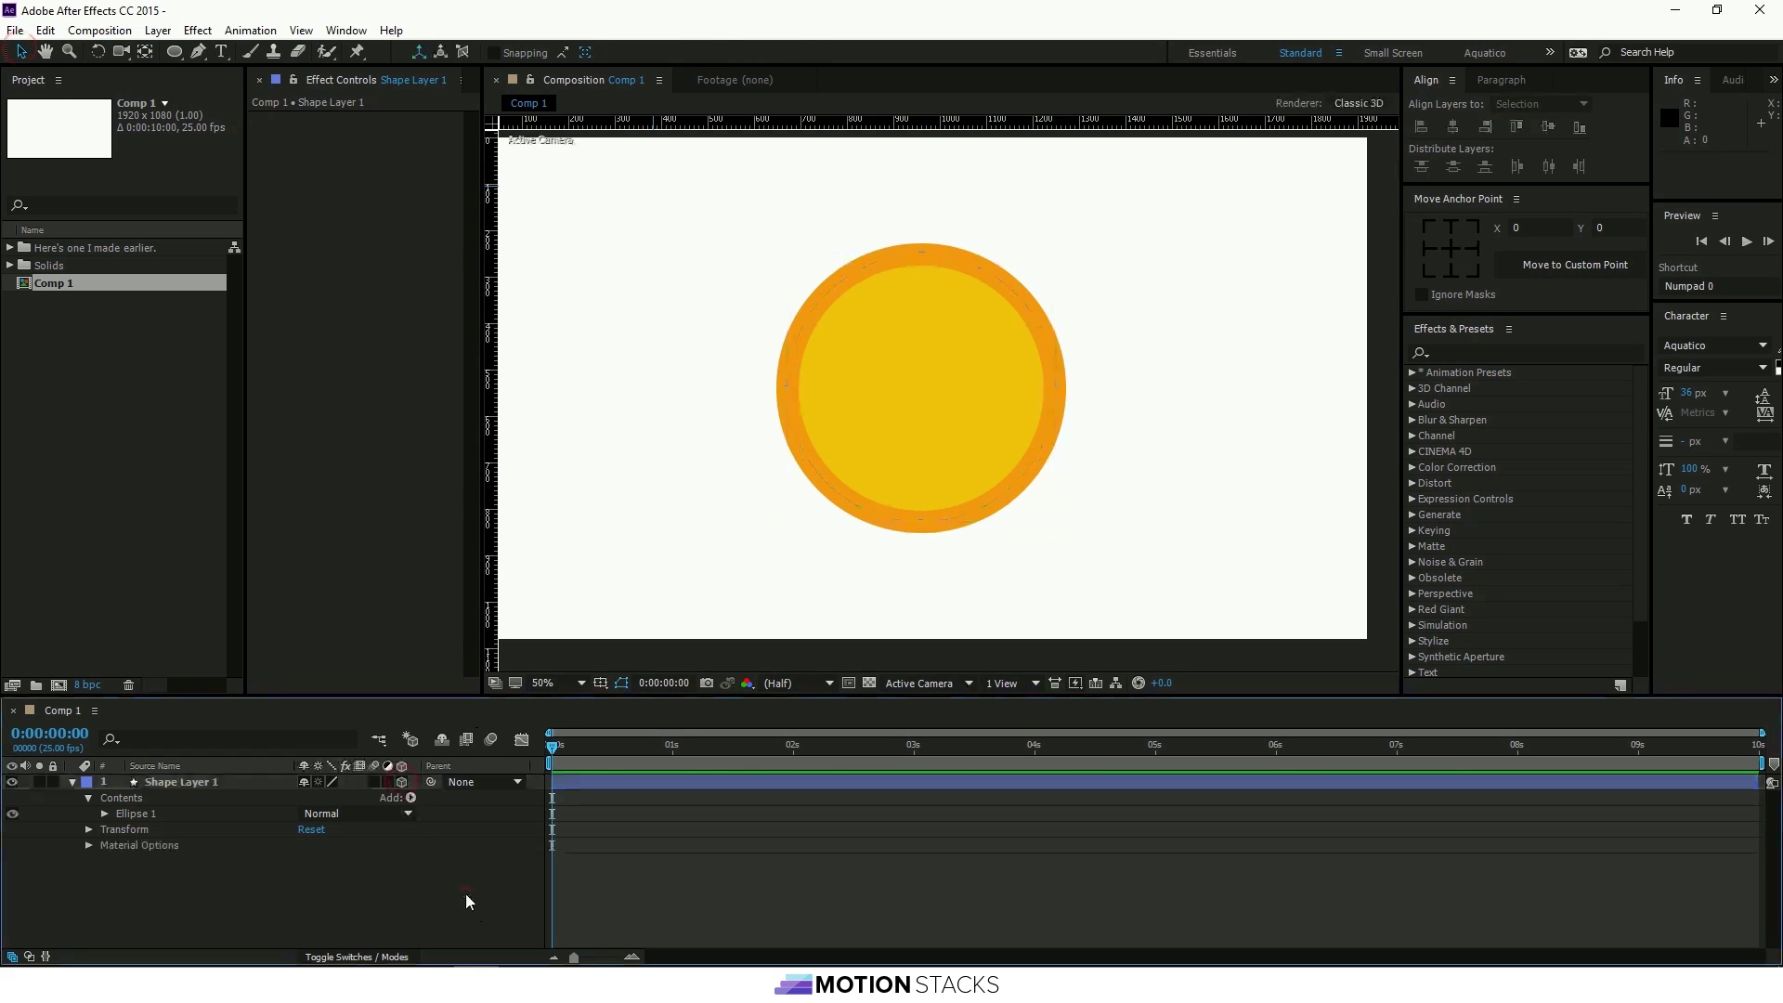
Draw a yellow rectangle with no stroke just below the circle.
drag(173, 52, 233, 52)
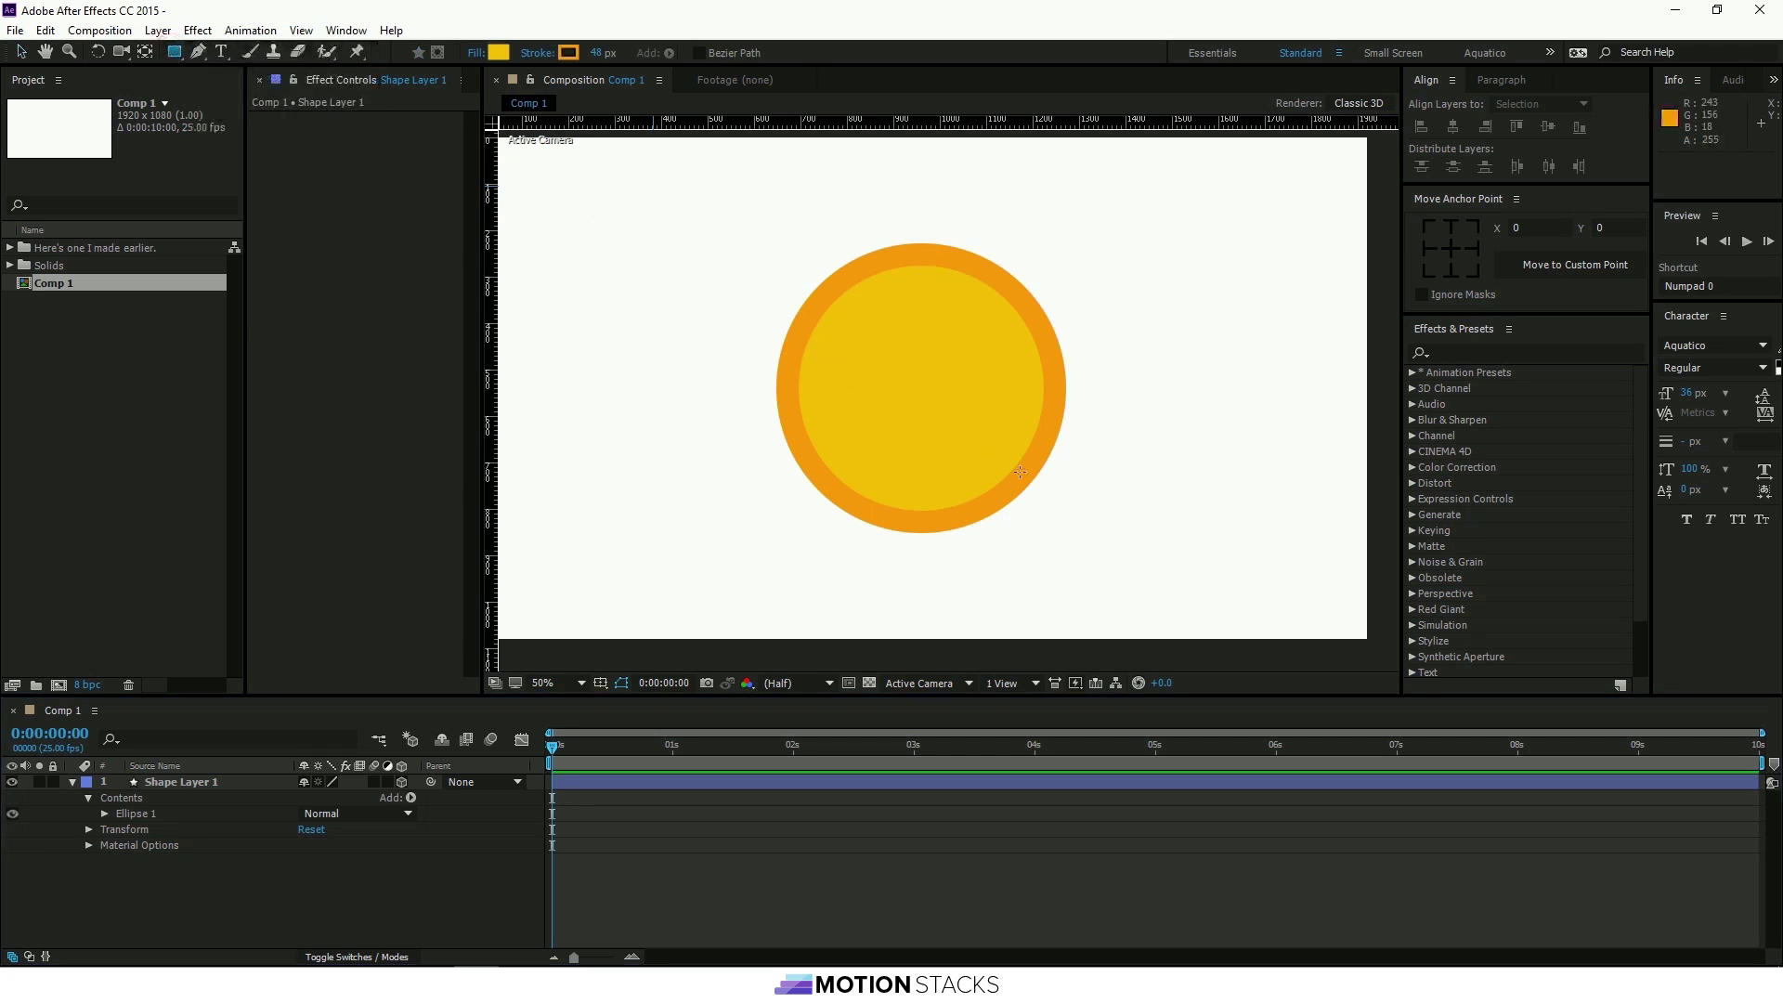
scroll(928, 474, down, 3)
click(542, 53)
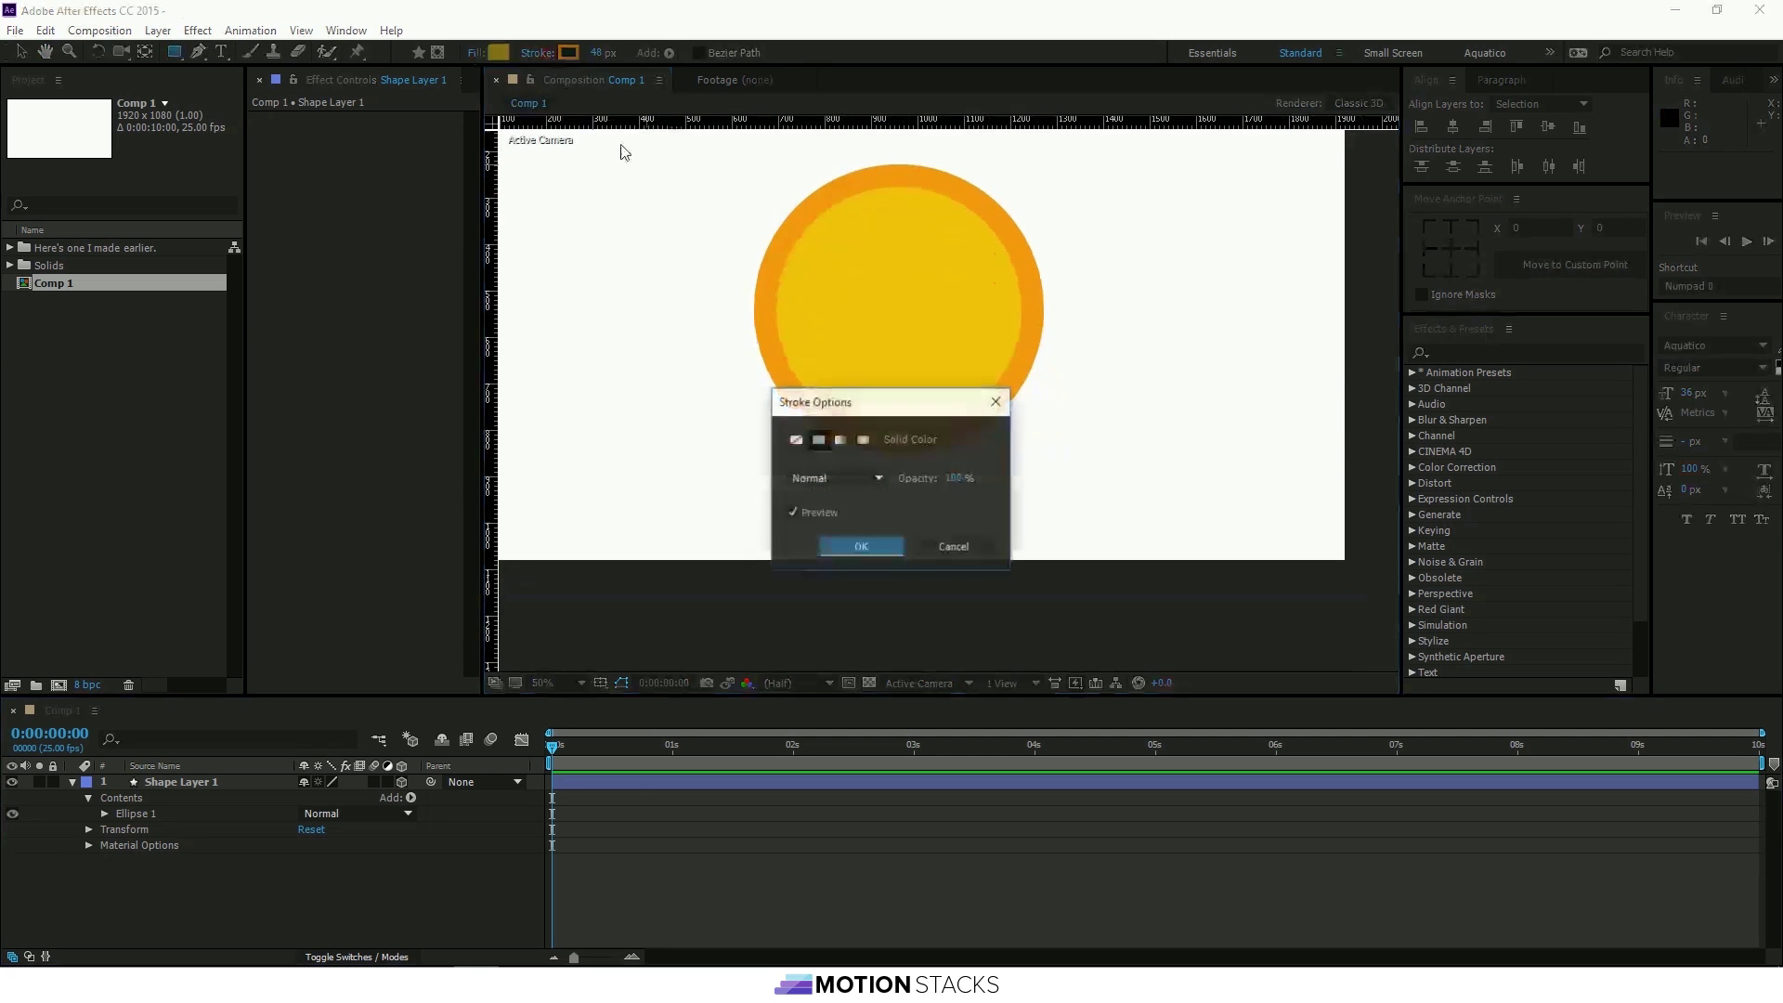
click(796, 439)
click(861, 547)
scroll(864, 546, up, 2)
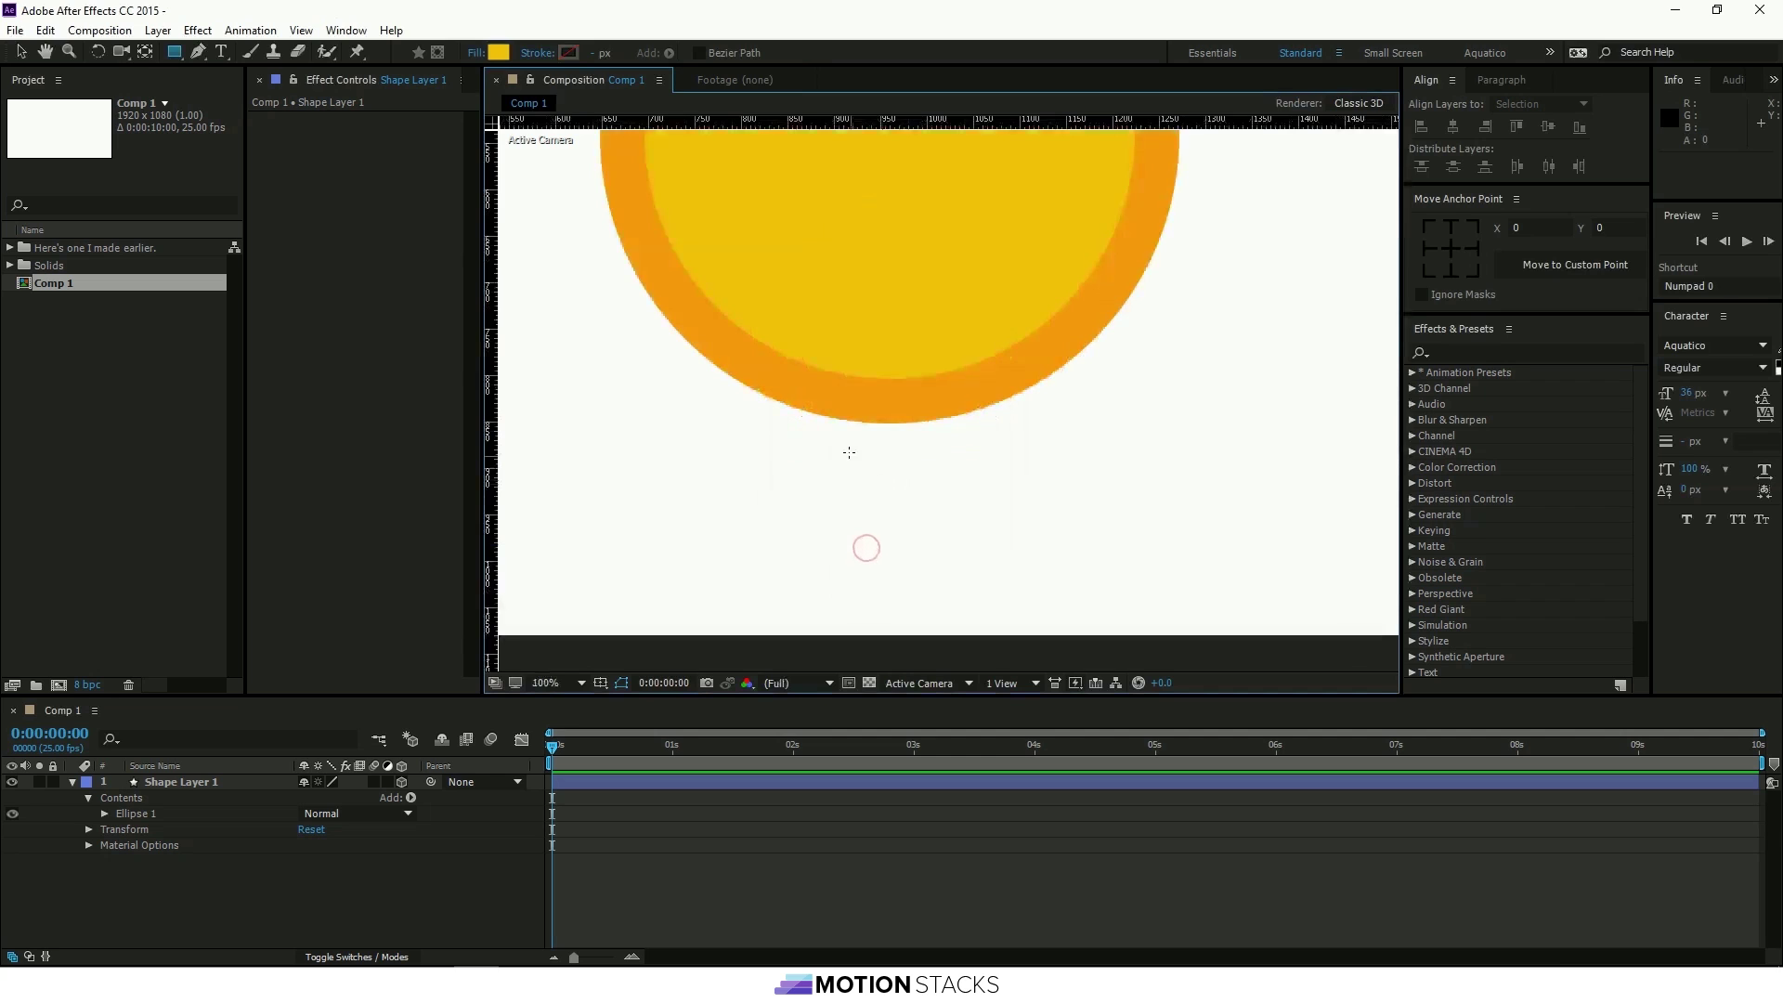
mouse_move(840, 421)
mouse_down()
mouse_move(944, 529)
mouse_move(928, 554)
mouse_up()
Centre the rectangle horizontally in the composition.
scroll(933, 487, up, 2)
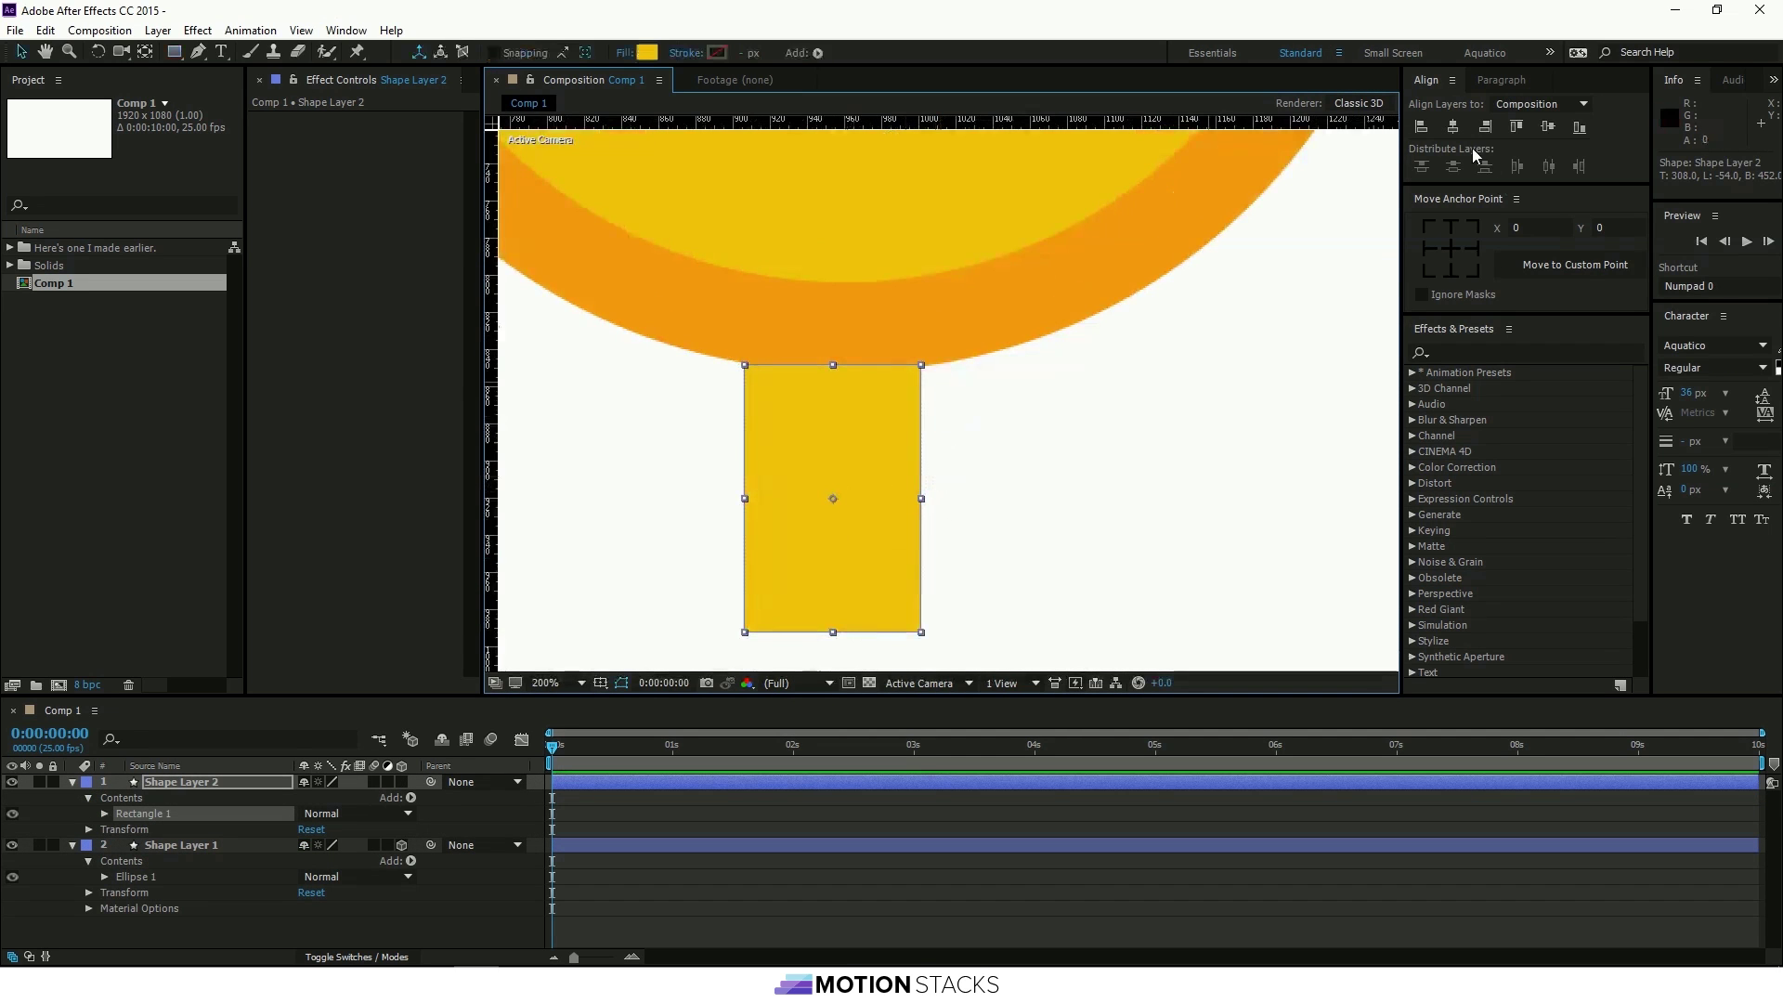
click(1456, 129)
scroll(839, 374, up, 3)
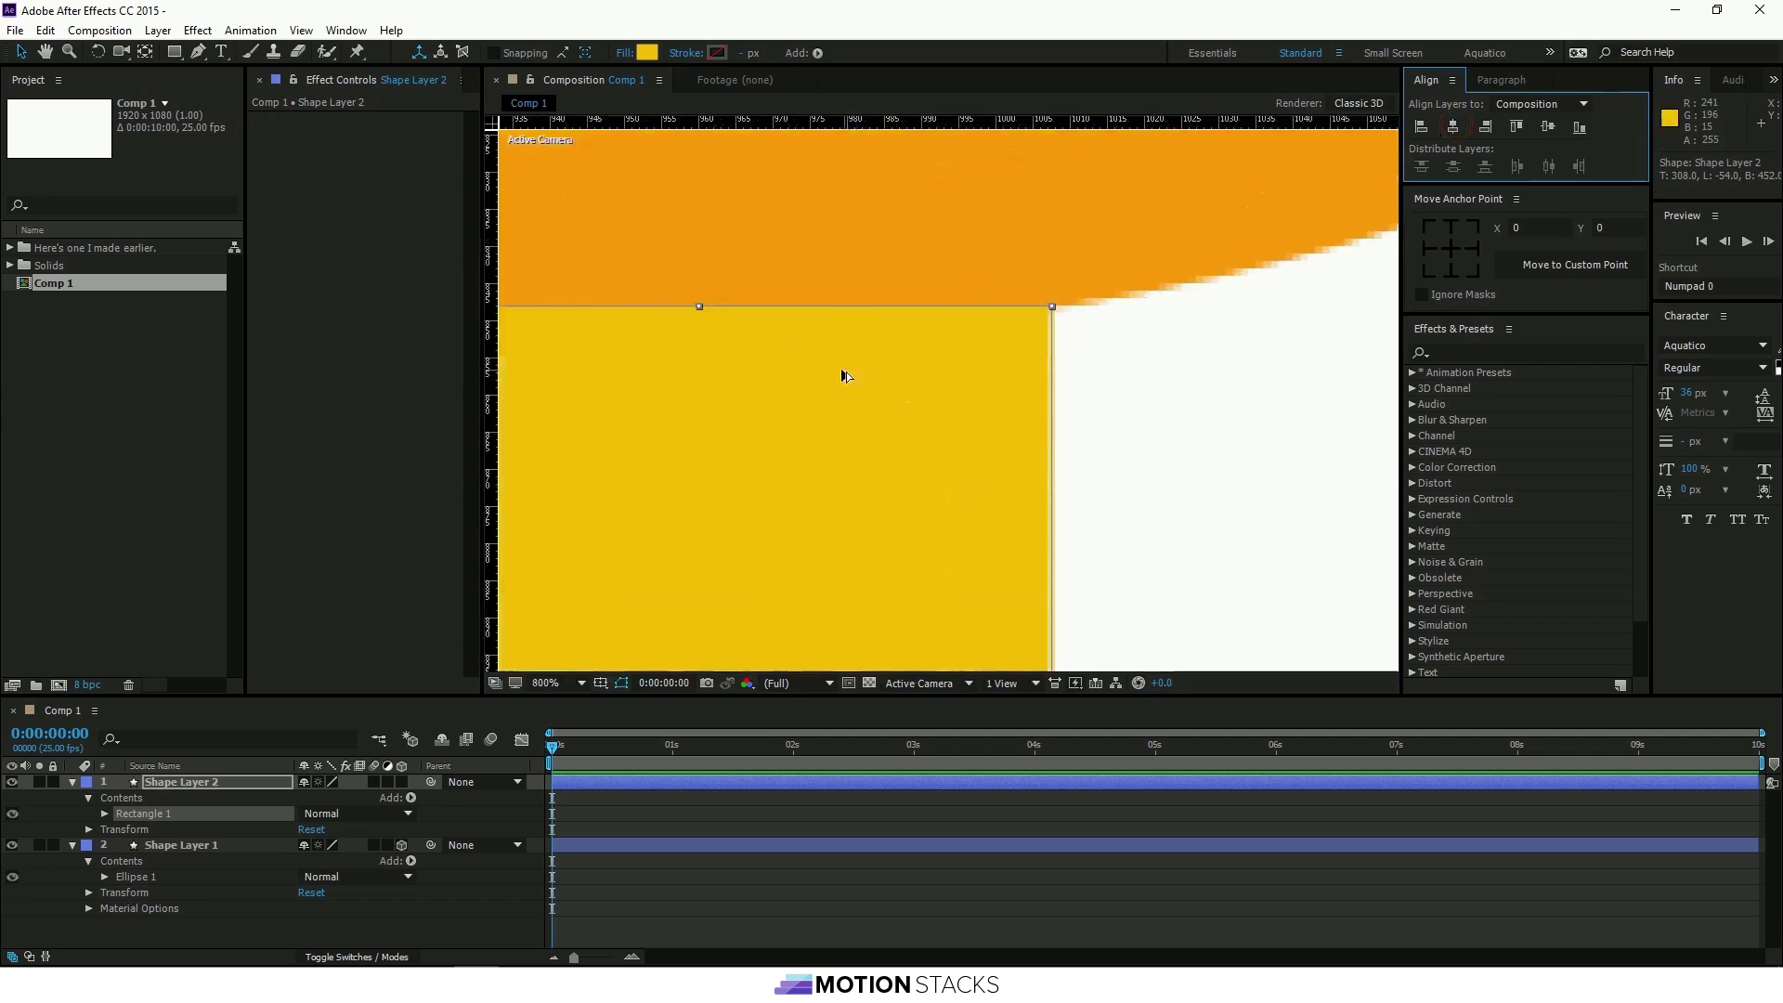
drag(855, 387, 1003, 391)
scroll(998, 387, down, 2)
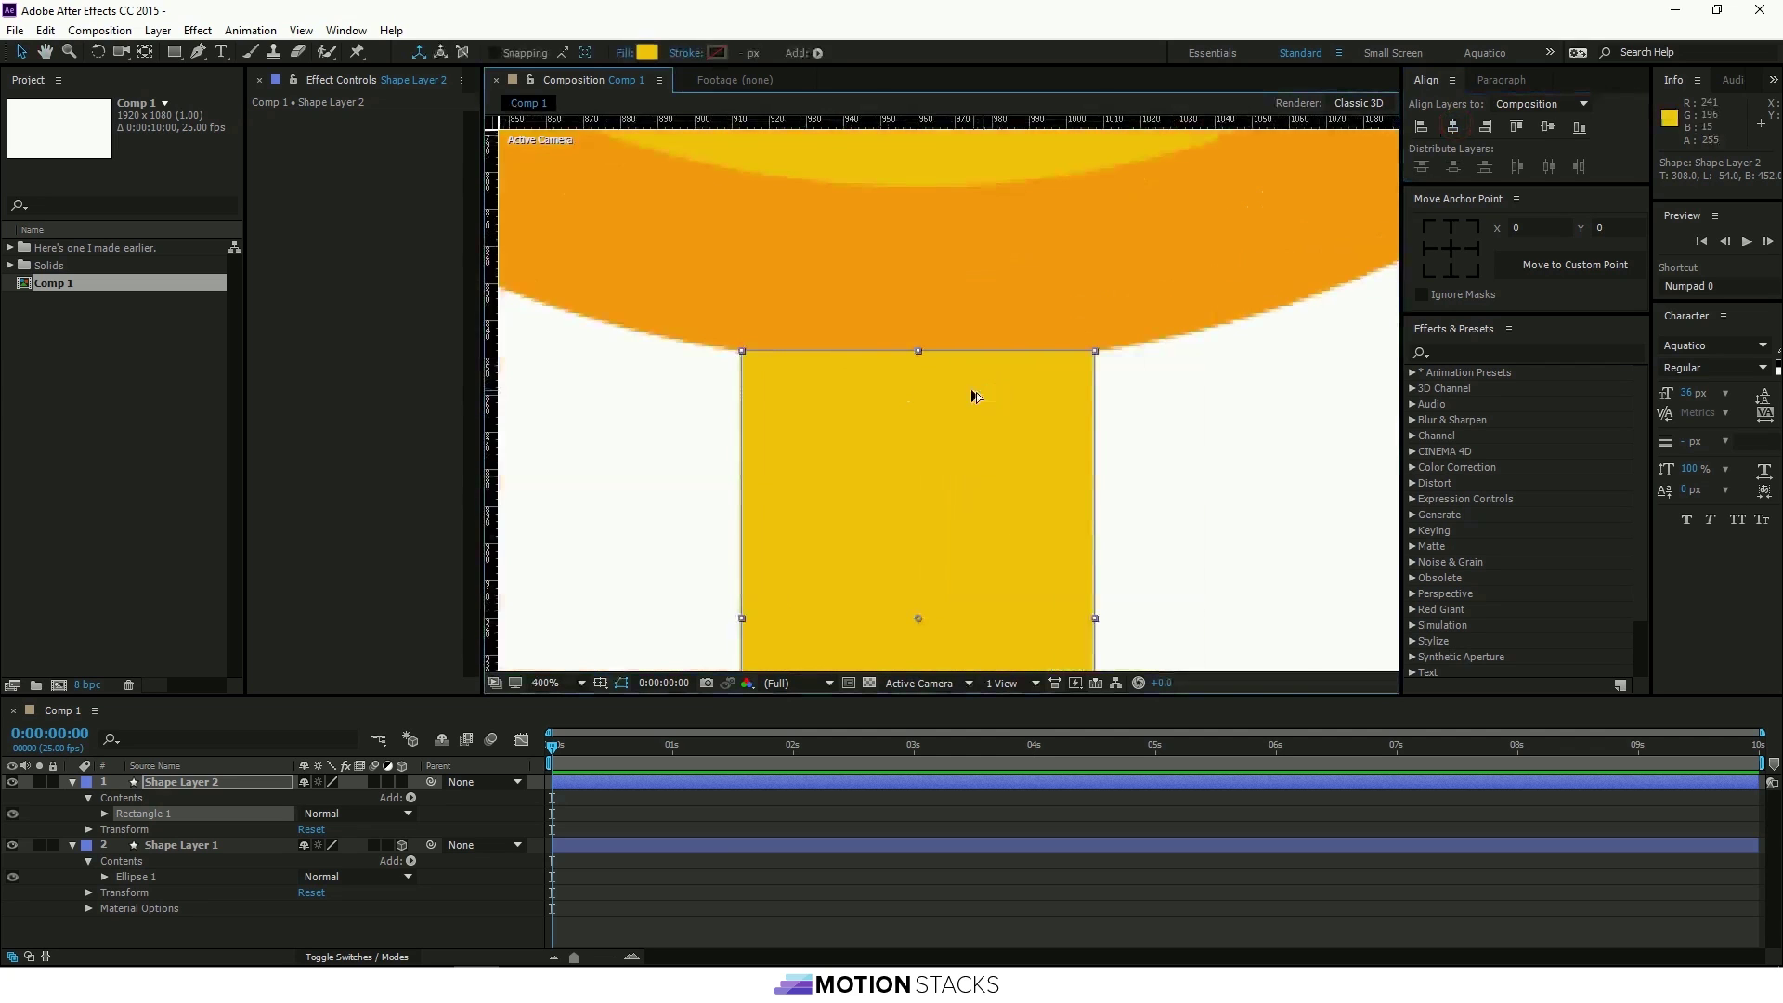
click(894, 418)
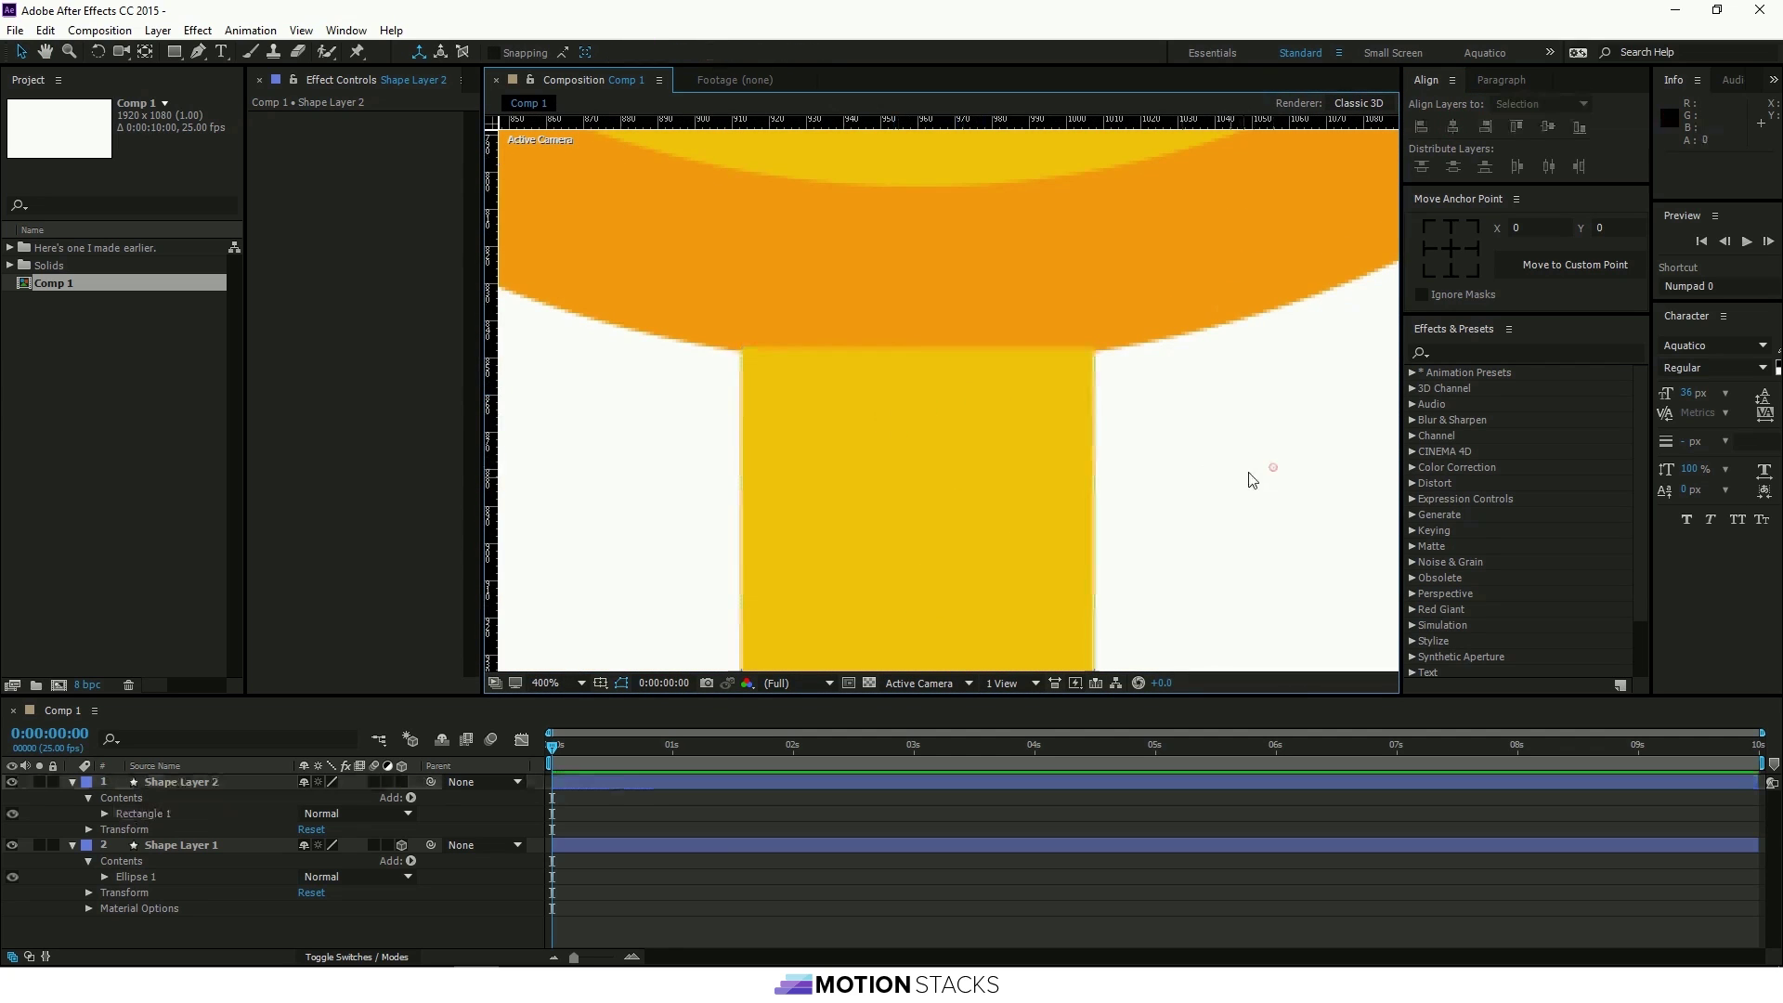
click(1273, 466)
Move the rectangle's anchor point to the middle of its top edge.
key(h)
click(851, 511)
key(v)
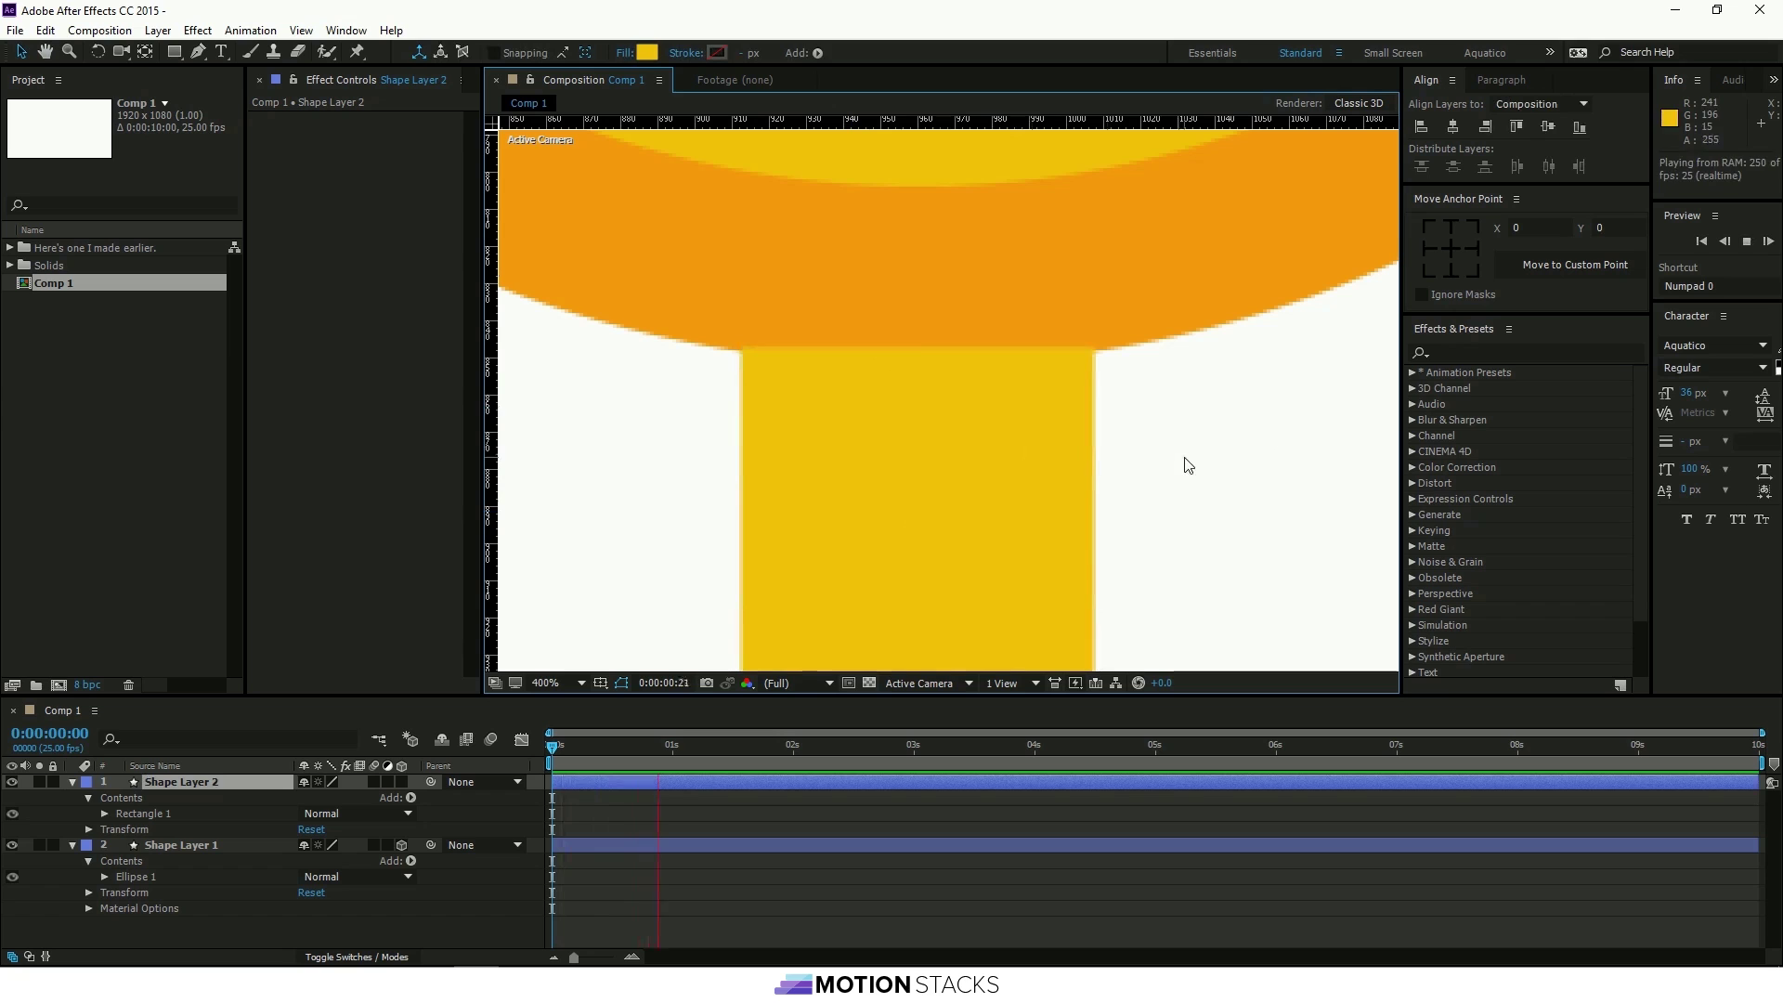
click(1184, 457)
scroll(1000, 454, down, 2)
scroll(1000, 454, down, 2)
drag(1055, 498, 1012, 437)
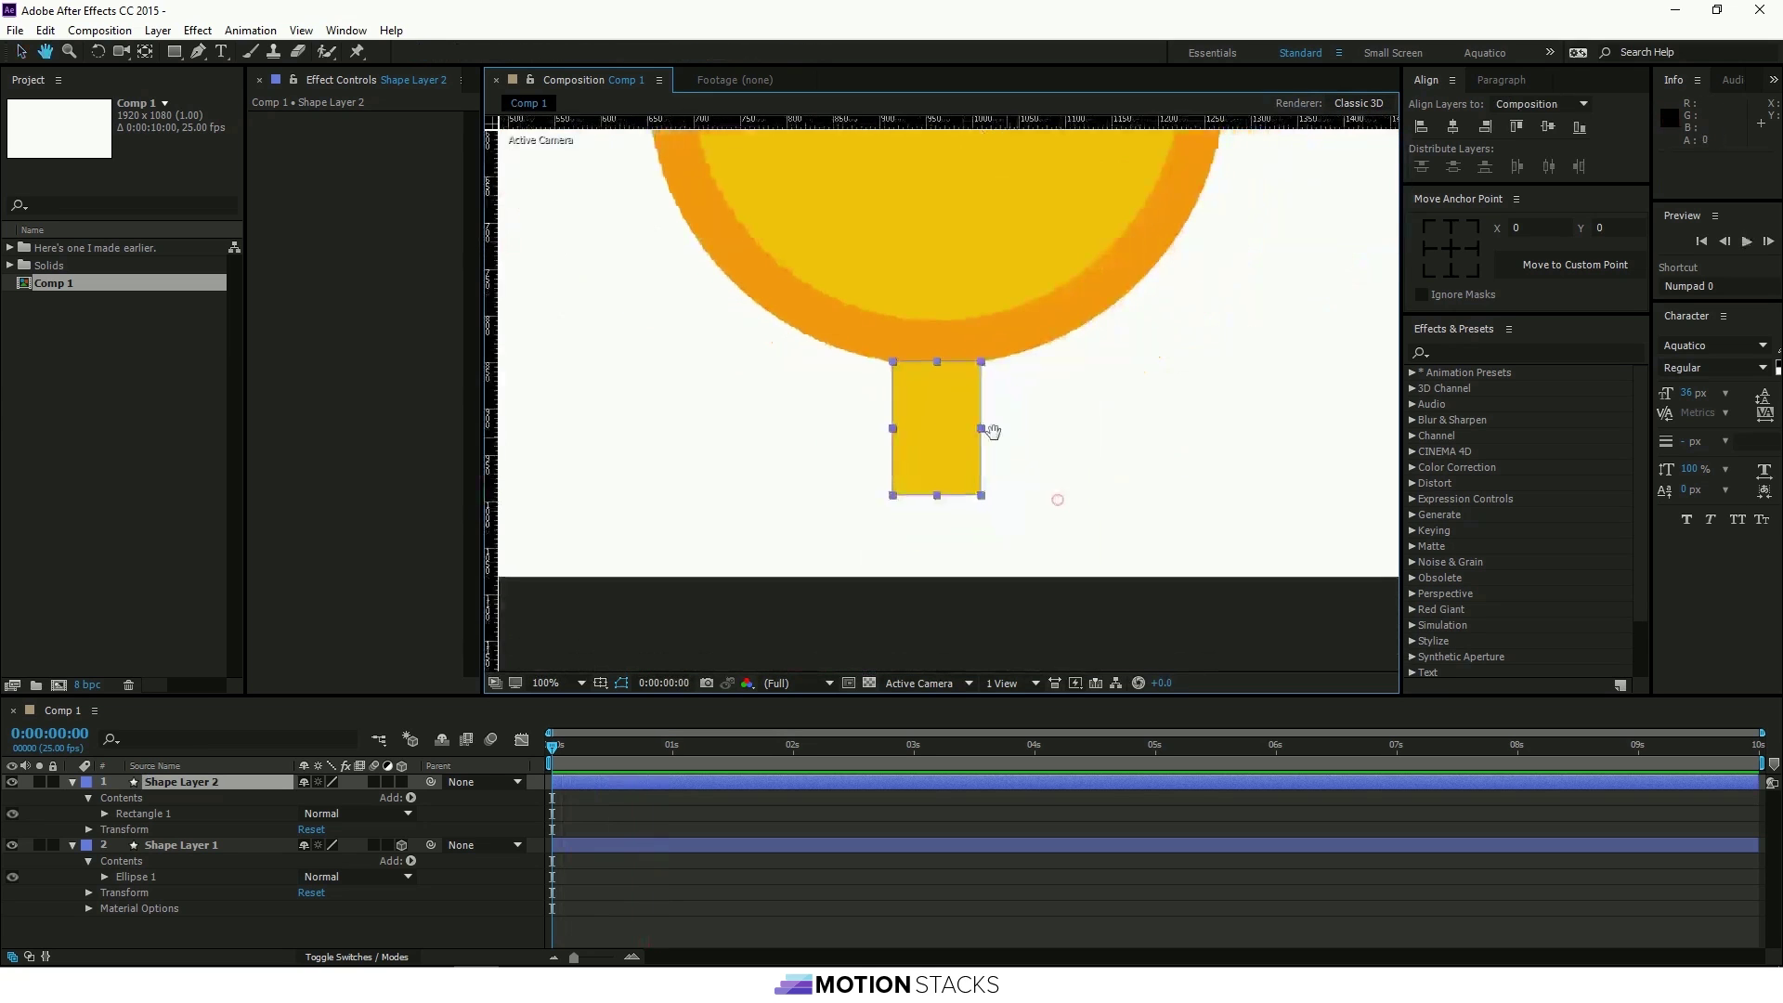
click(1452, 225)
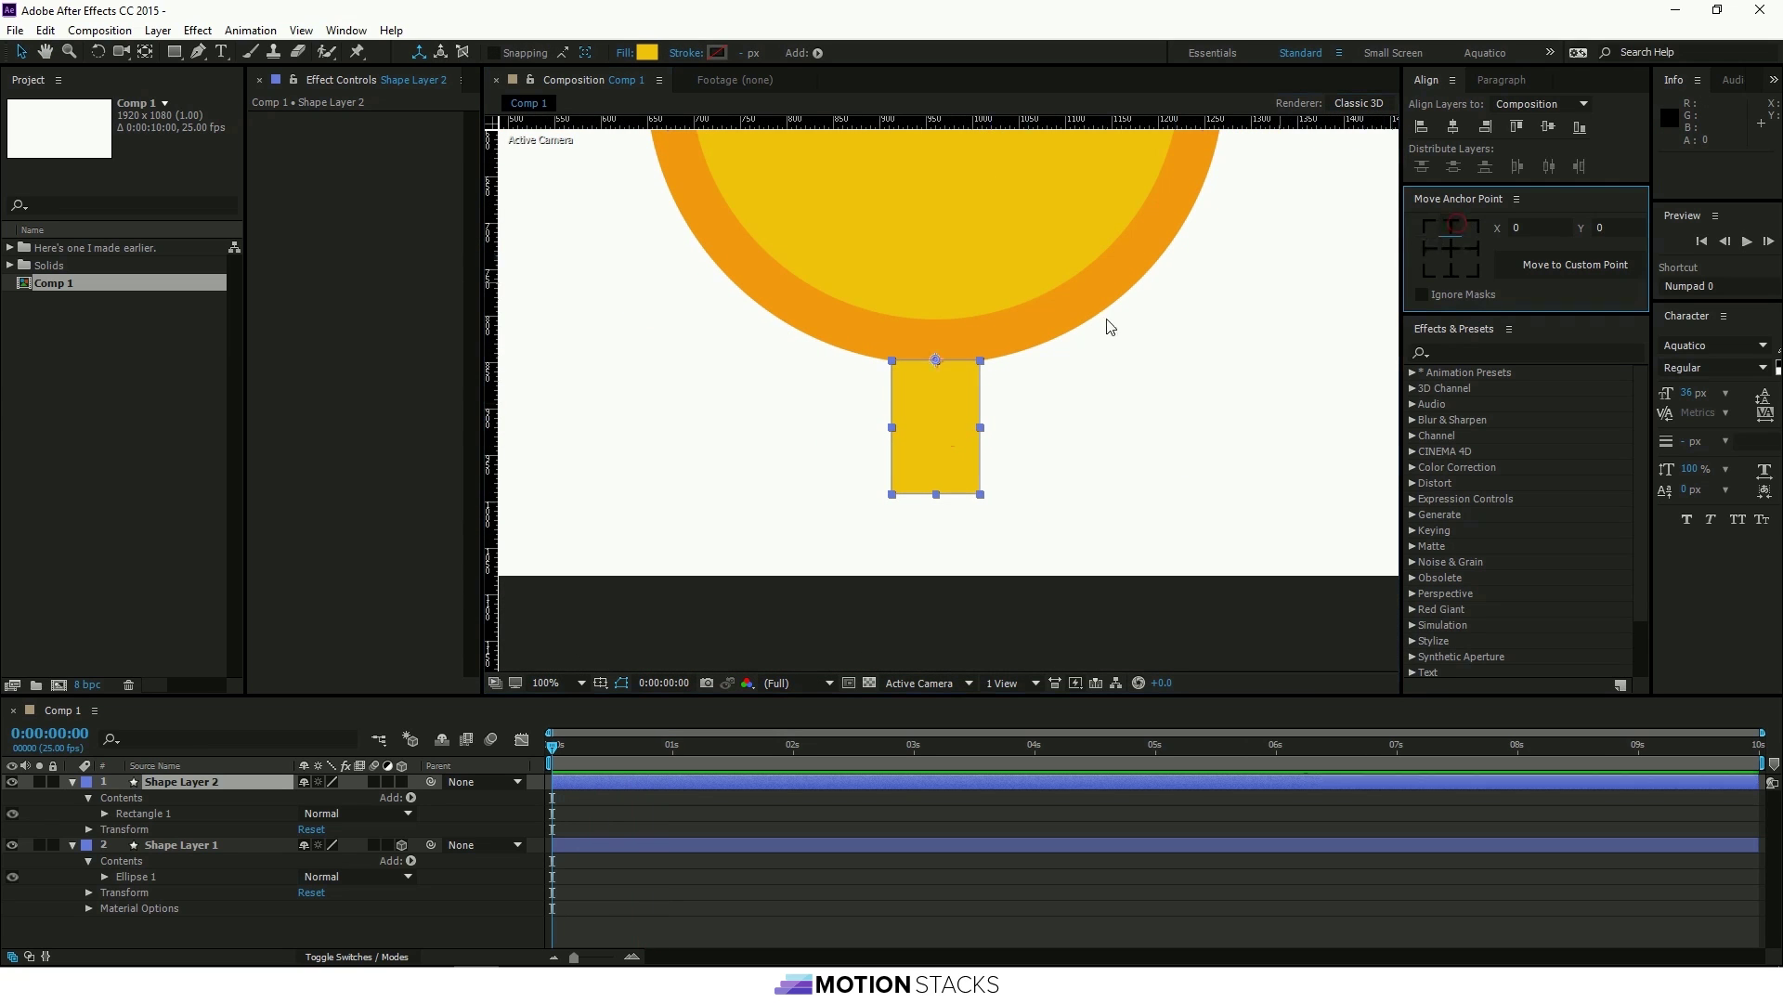
Switch Shape Layer 2 to 3D and set its X Rotation to 90°.
key(period)
click(1453, 126)
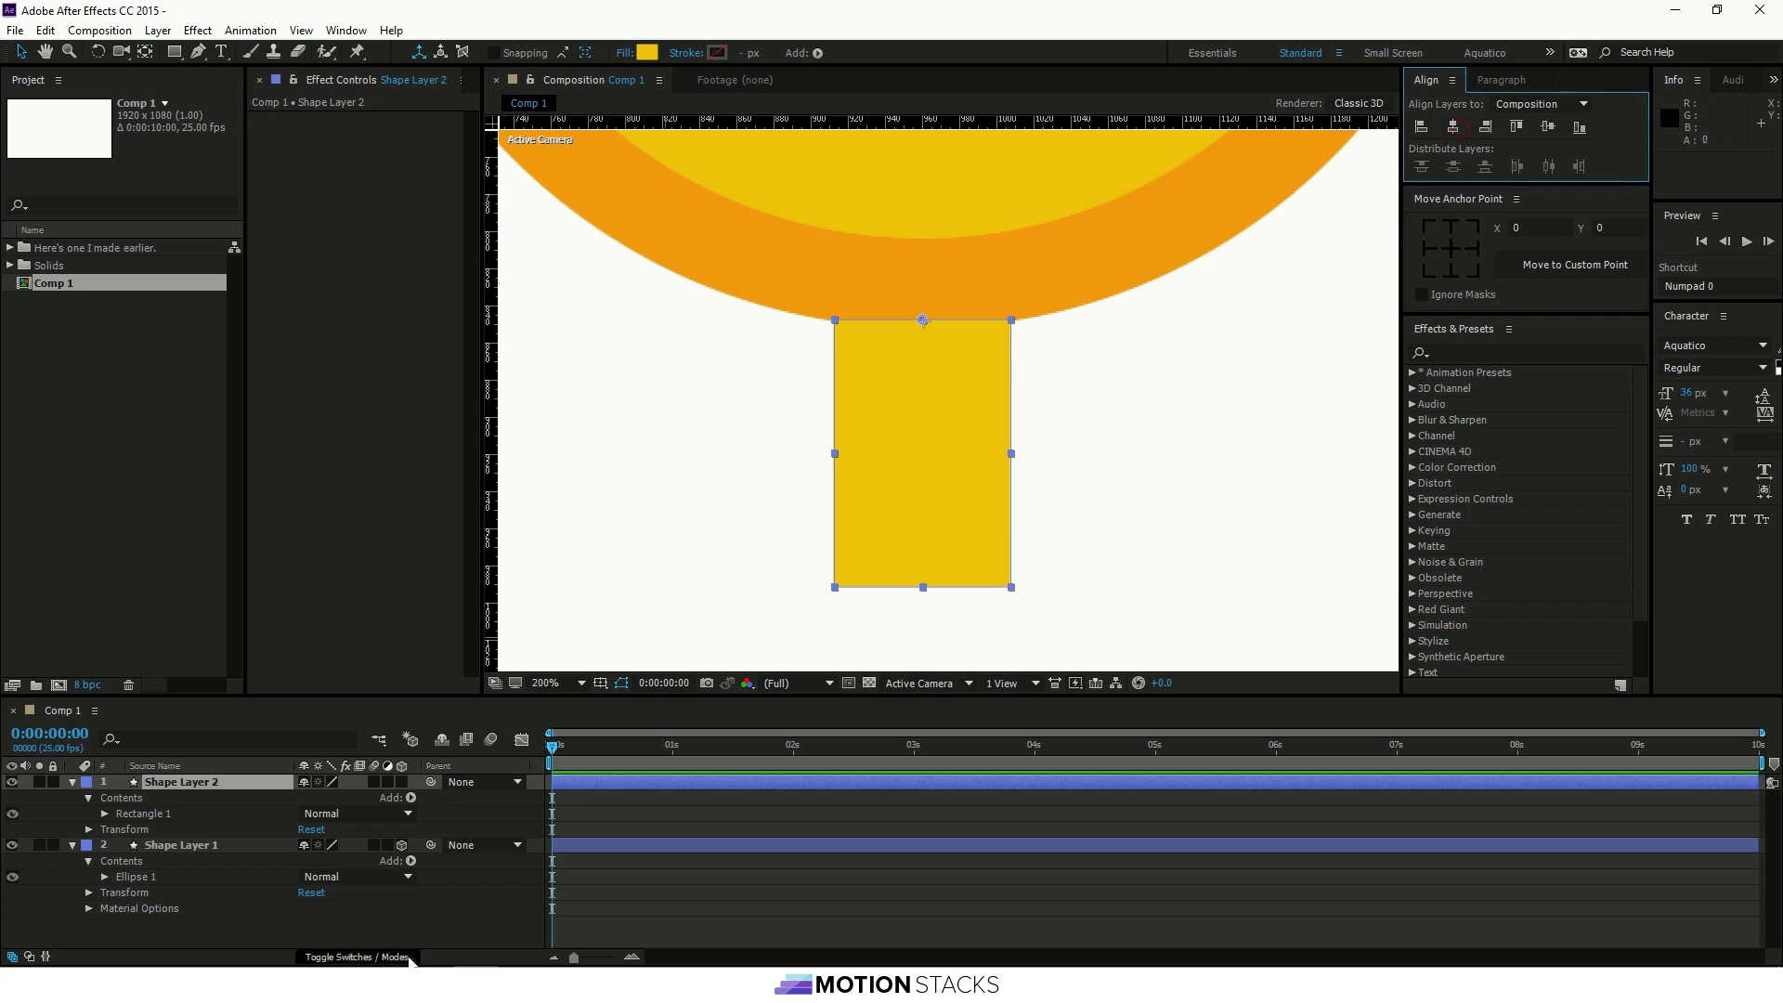
click(401, 782)
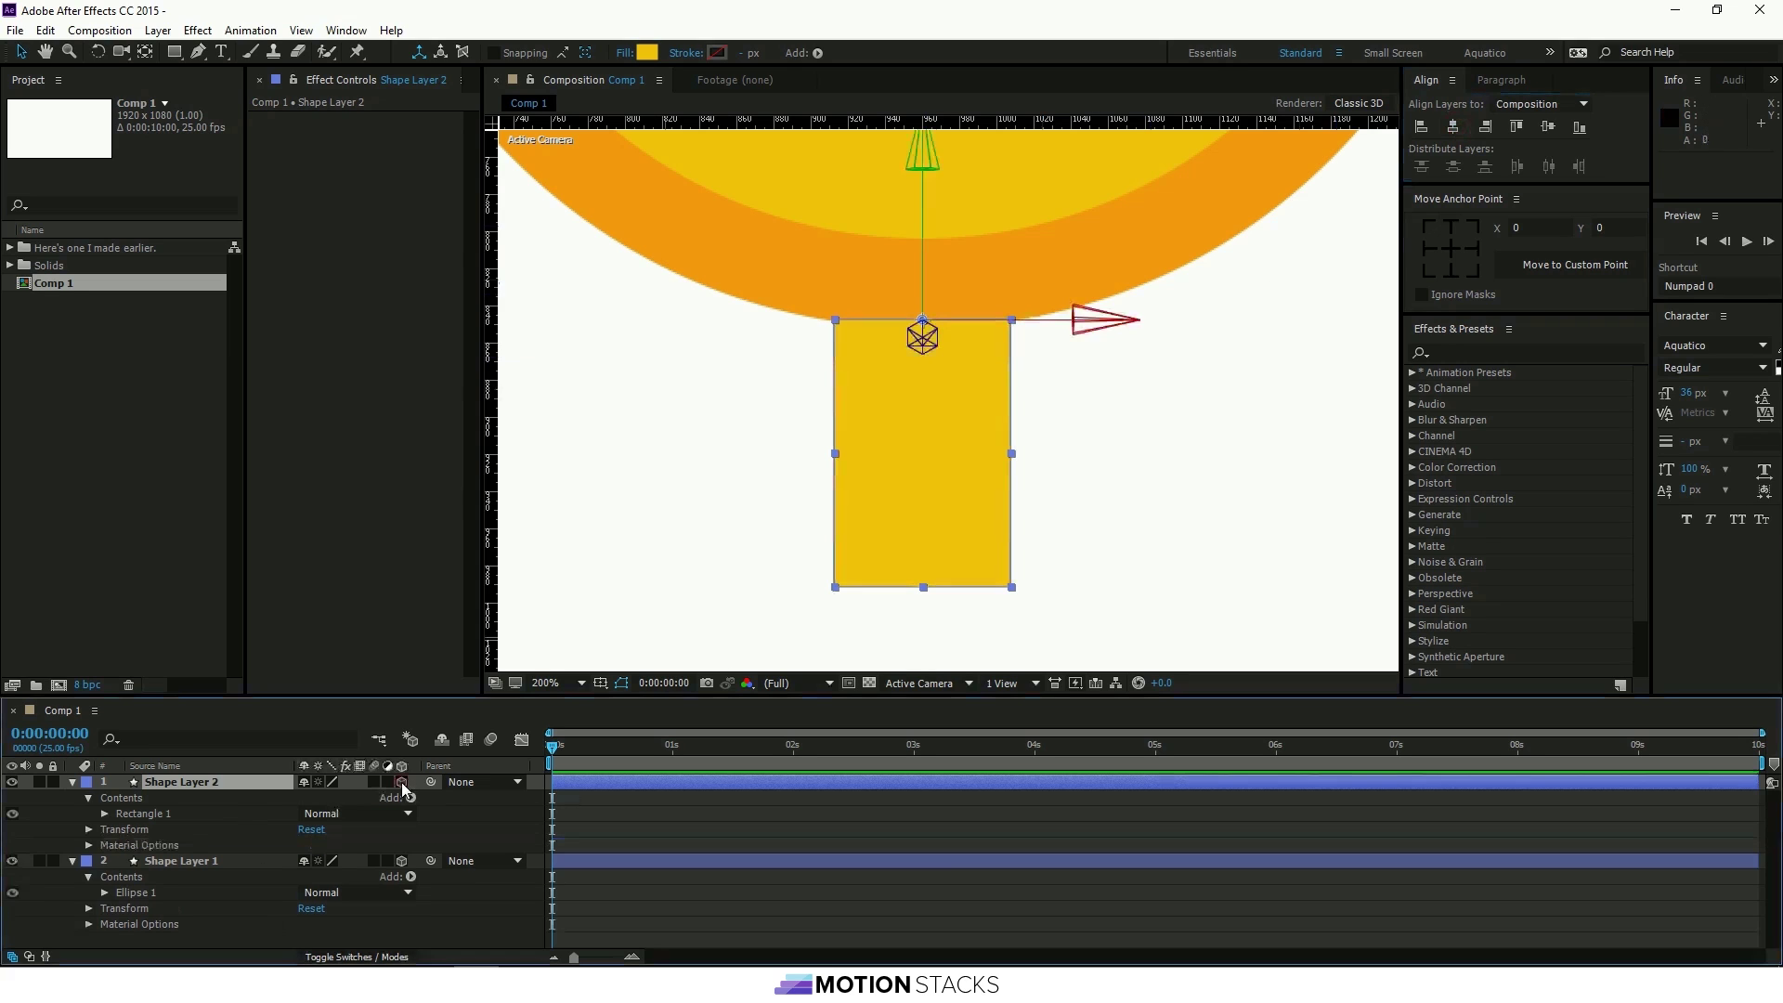
key(r)
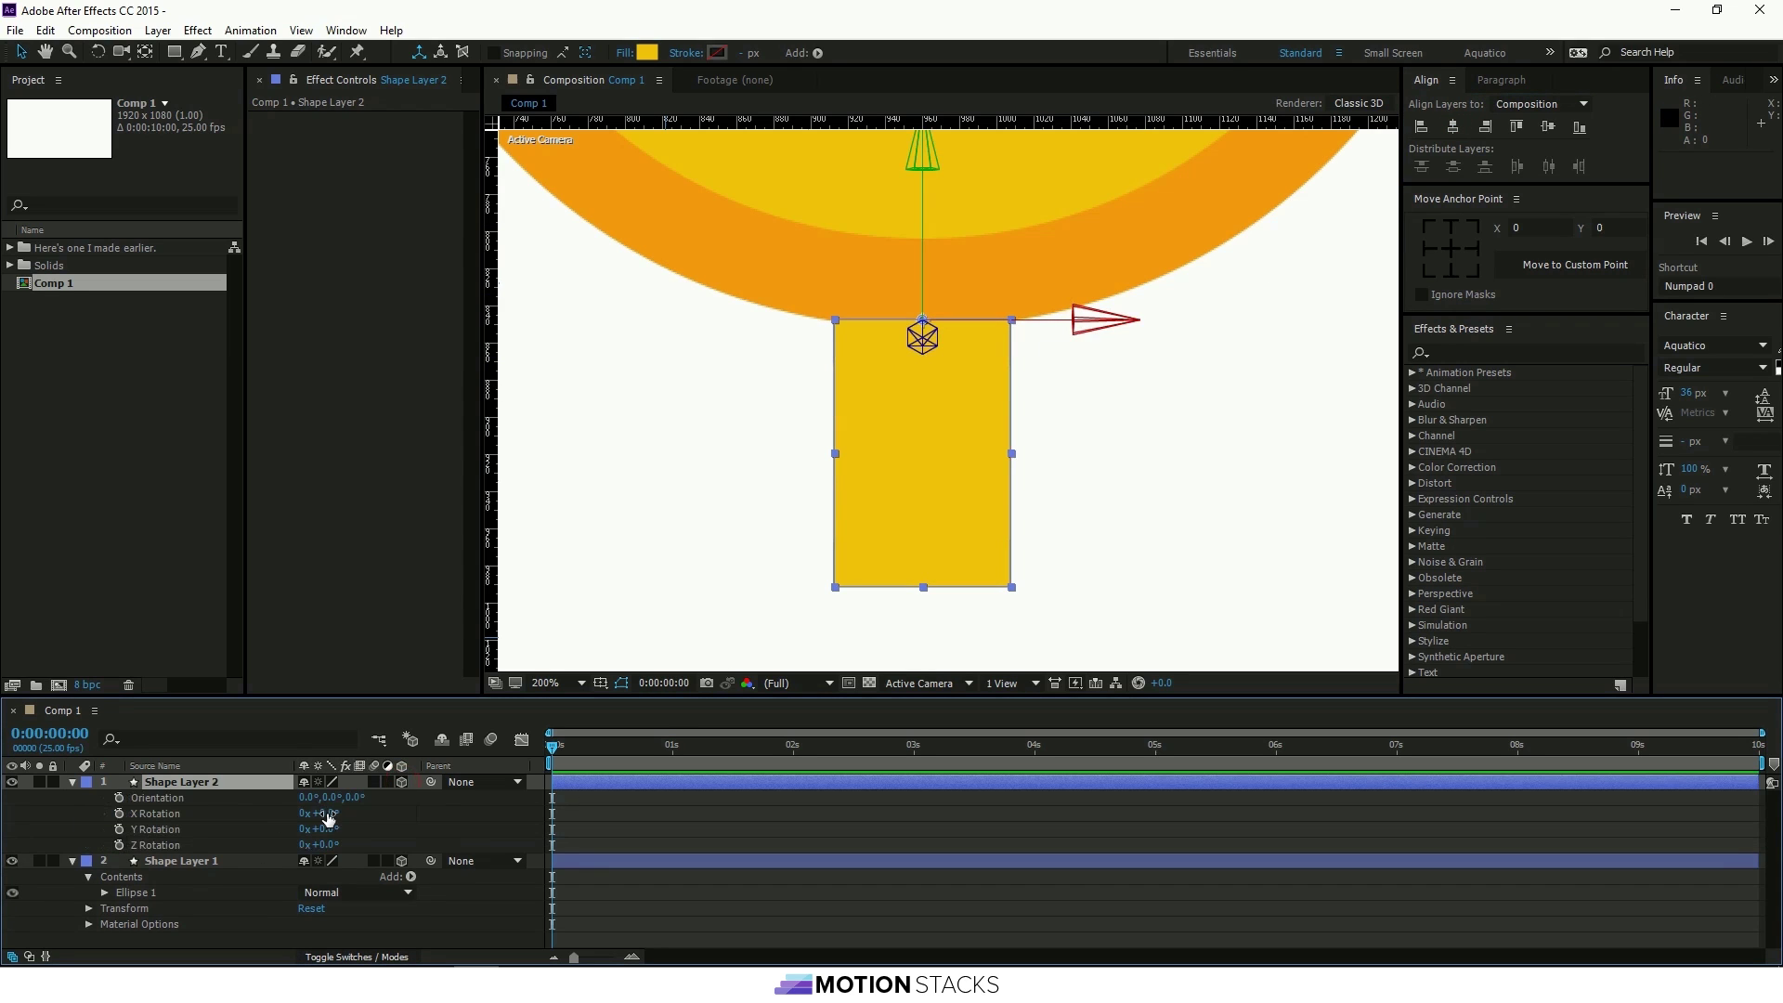
click(325, 813)
text(90)
key(Return)
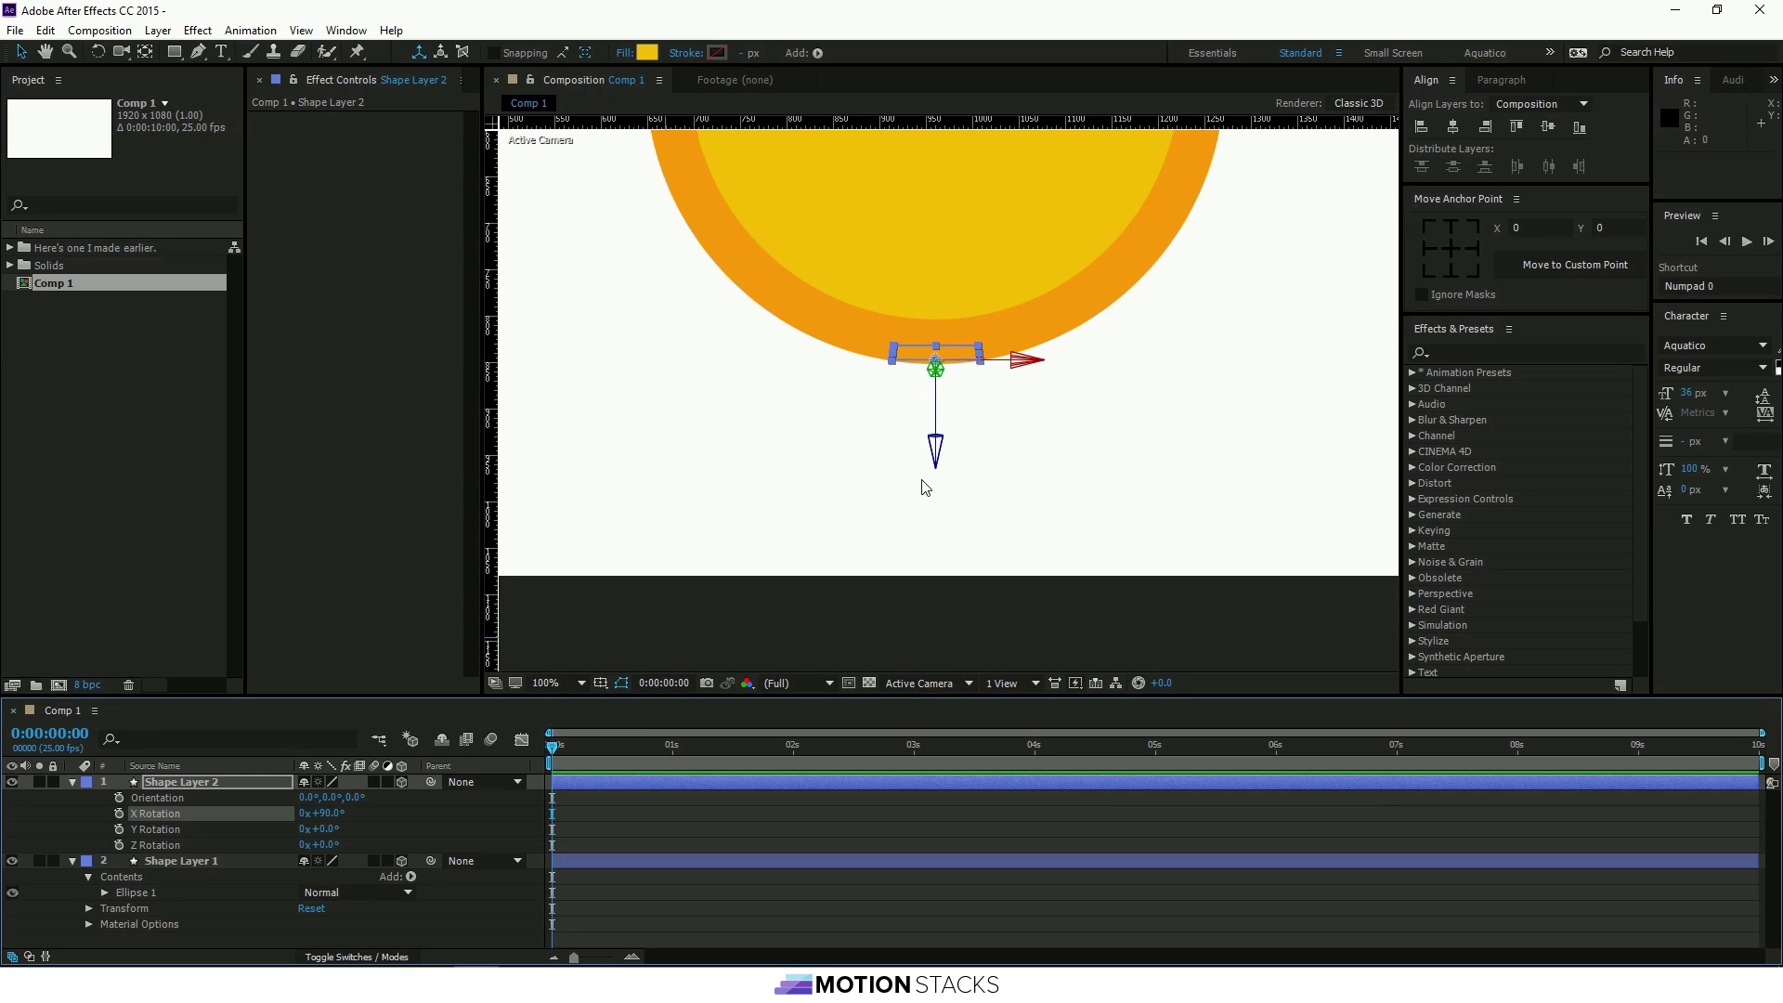
Zoom the view to 50% and turn on the proportional grid.
click(455, 810)
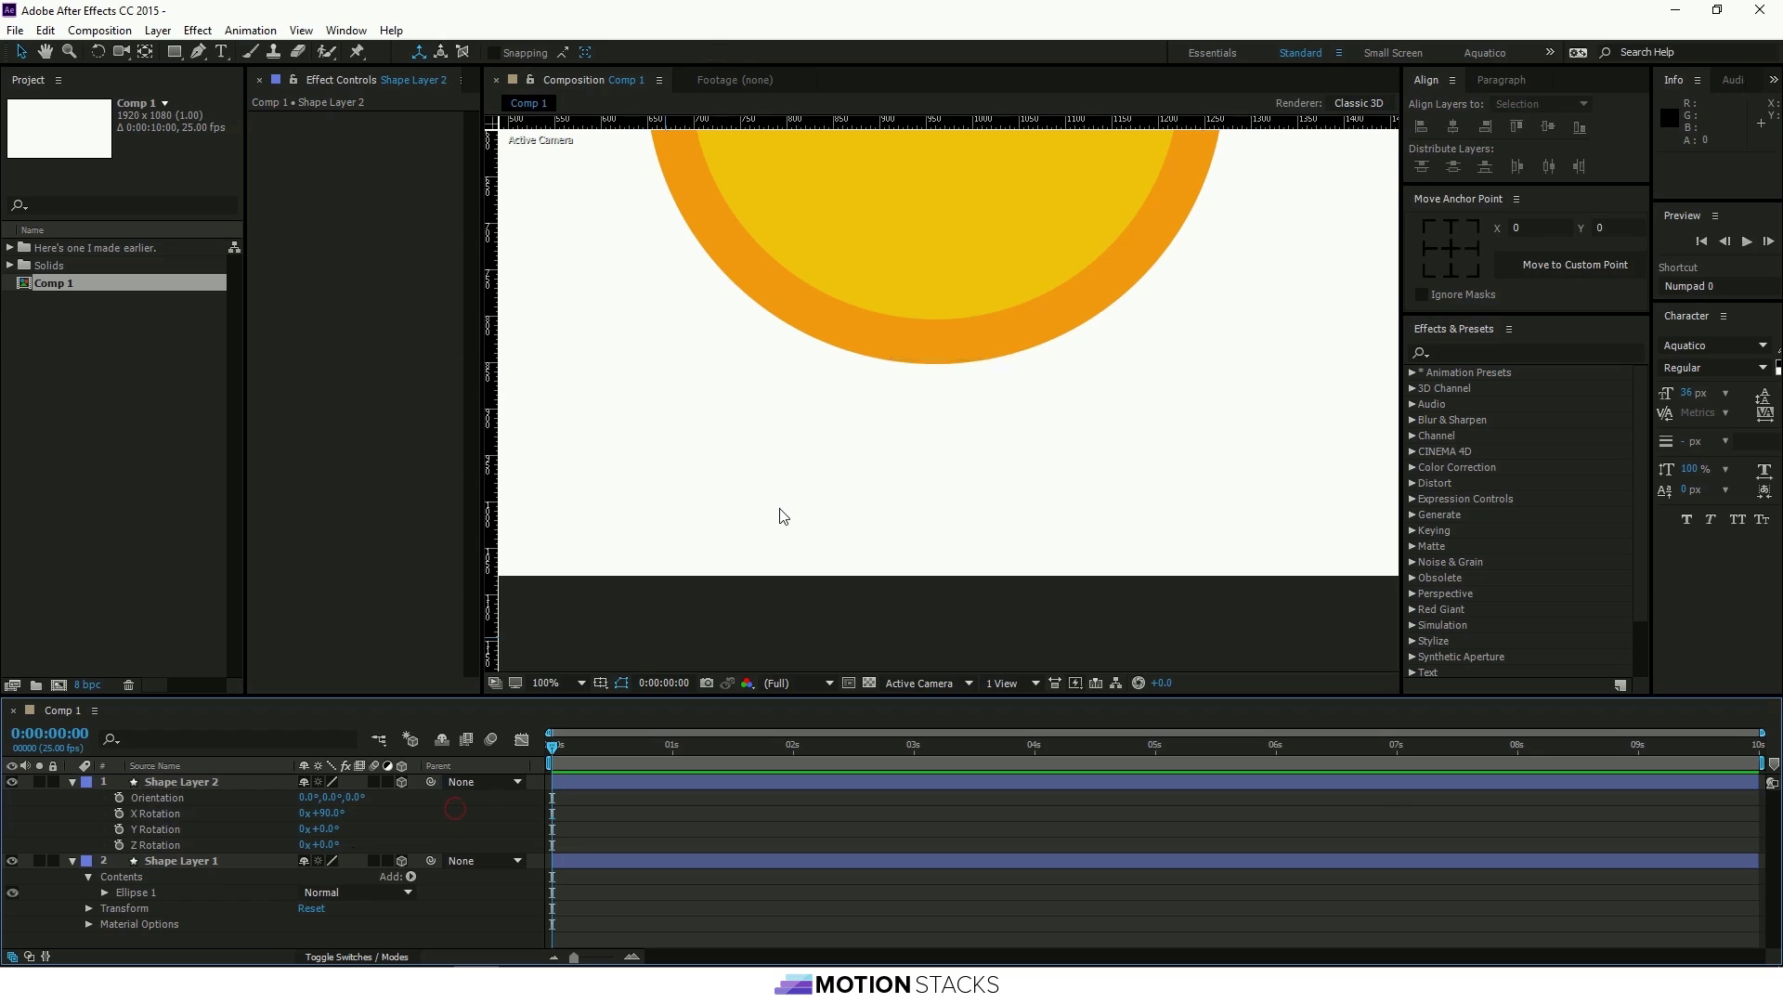
click(846, 782)
click(1134, 283)
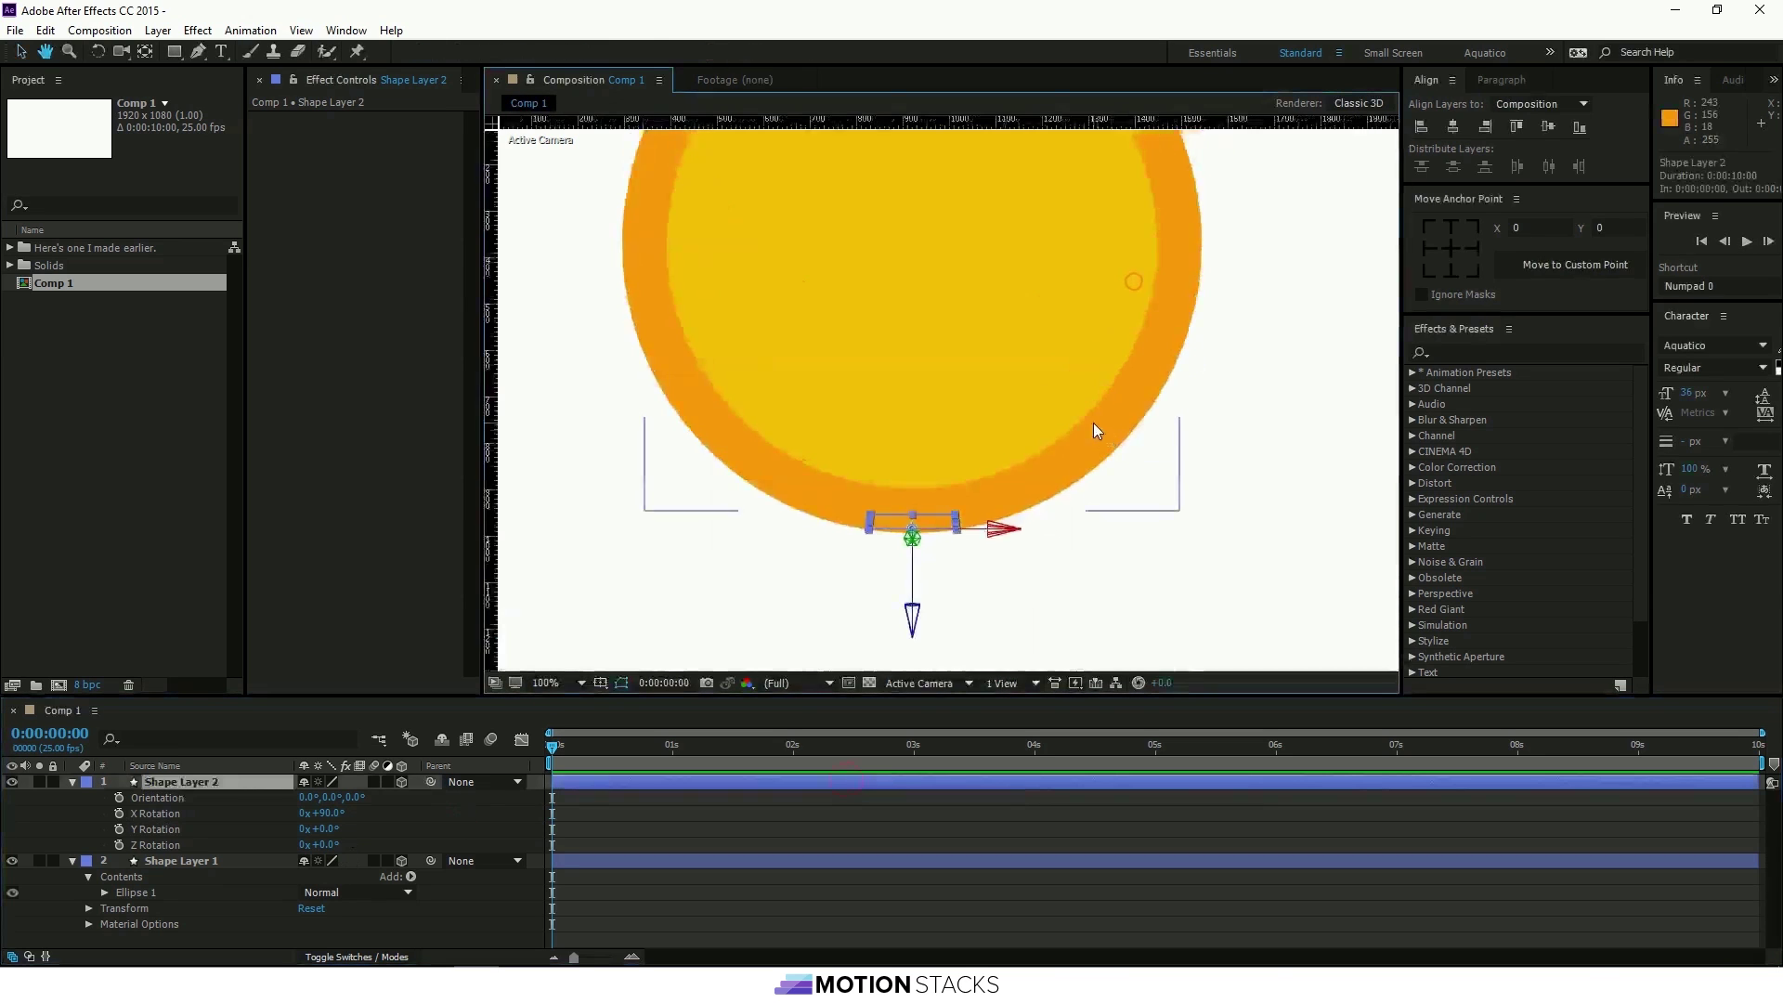
key(comma)
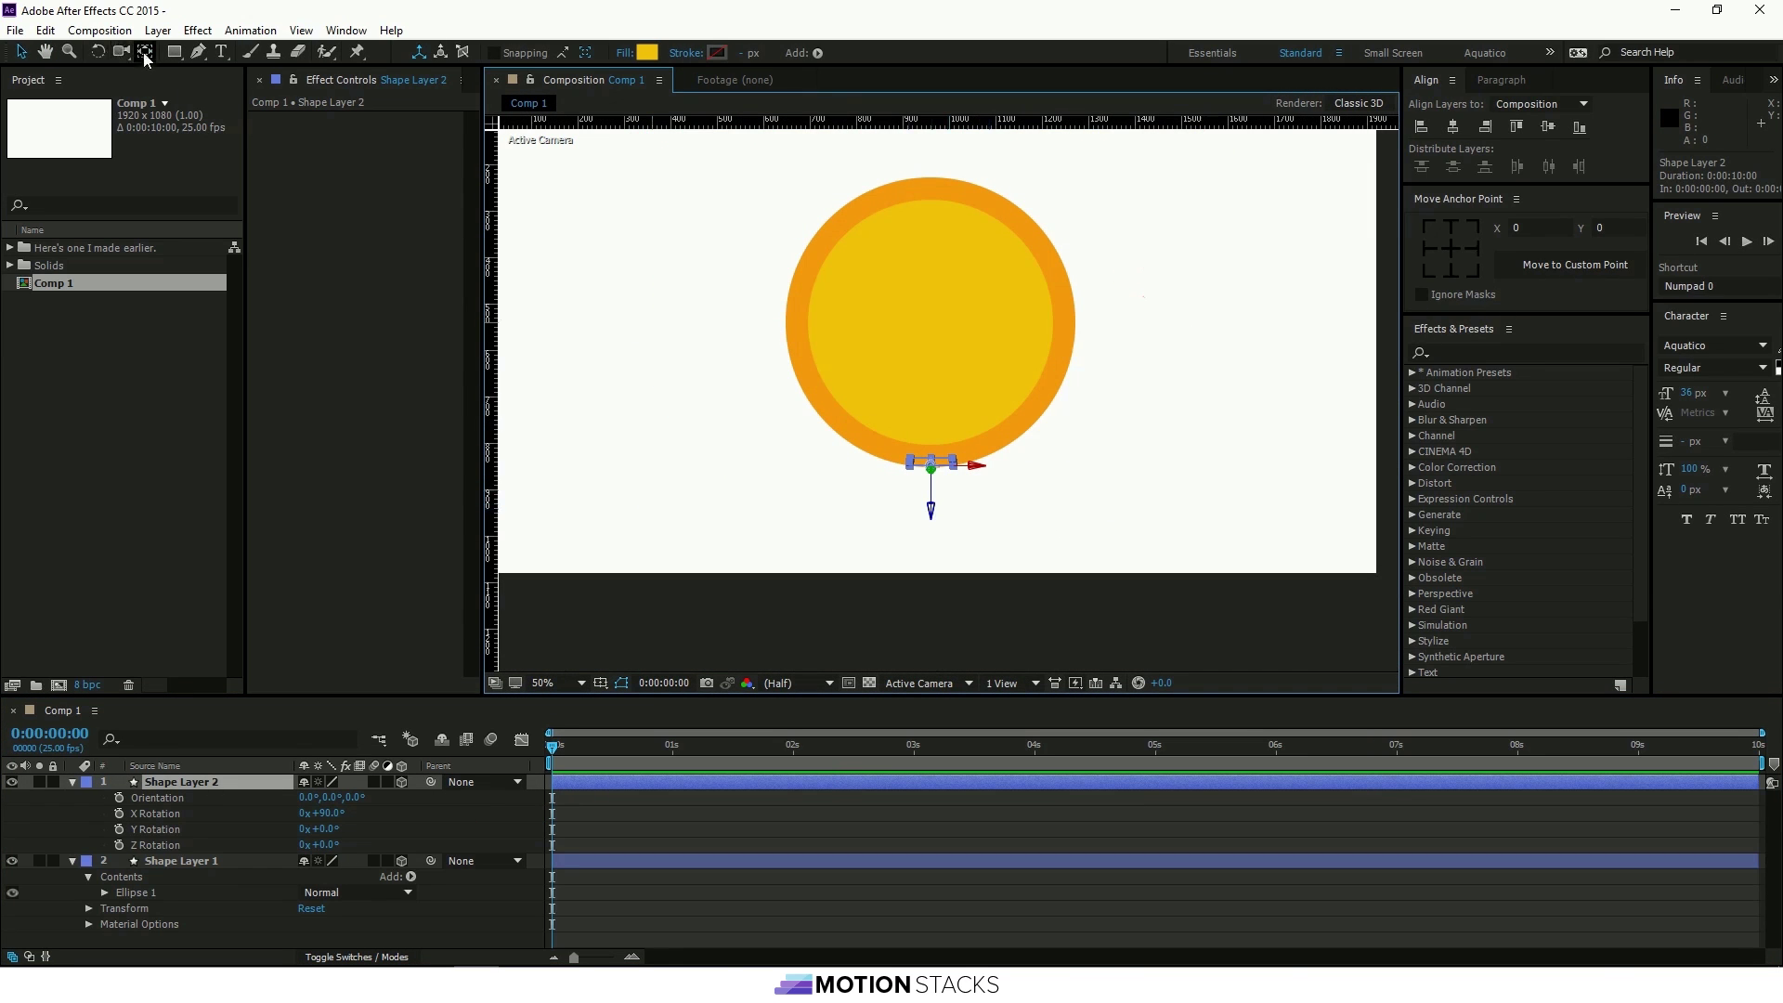
scroll(965, 437, up, 2)
drag(1011, 247, 1006, 294)
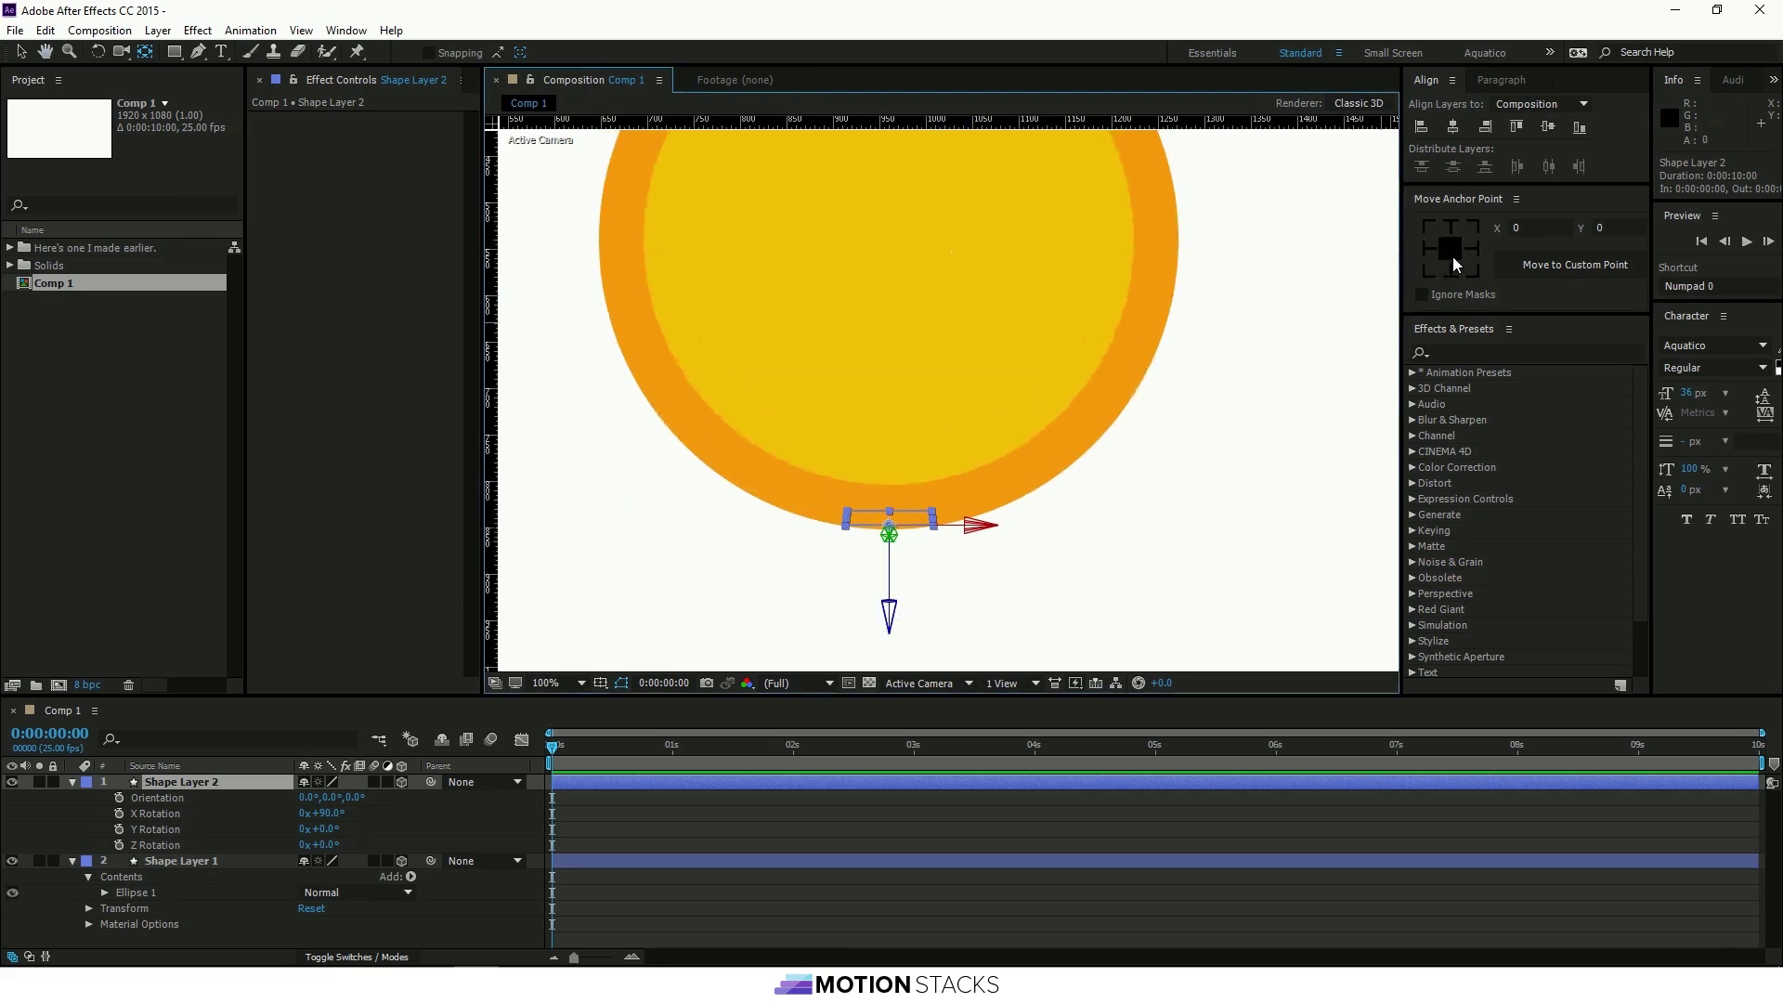
click(600, 683)
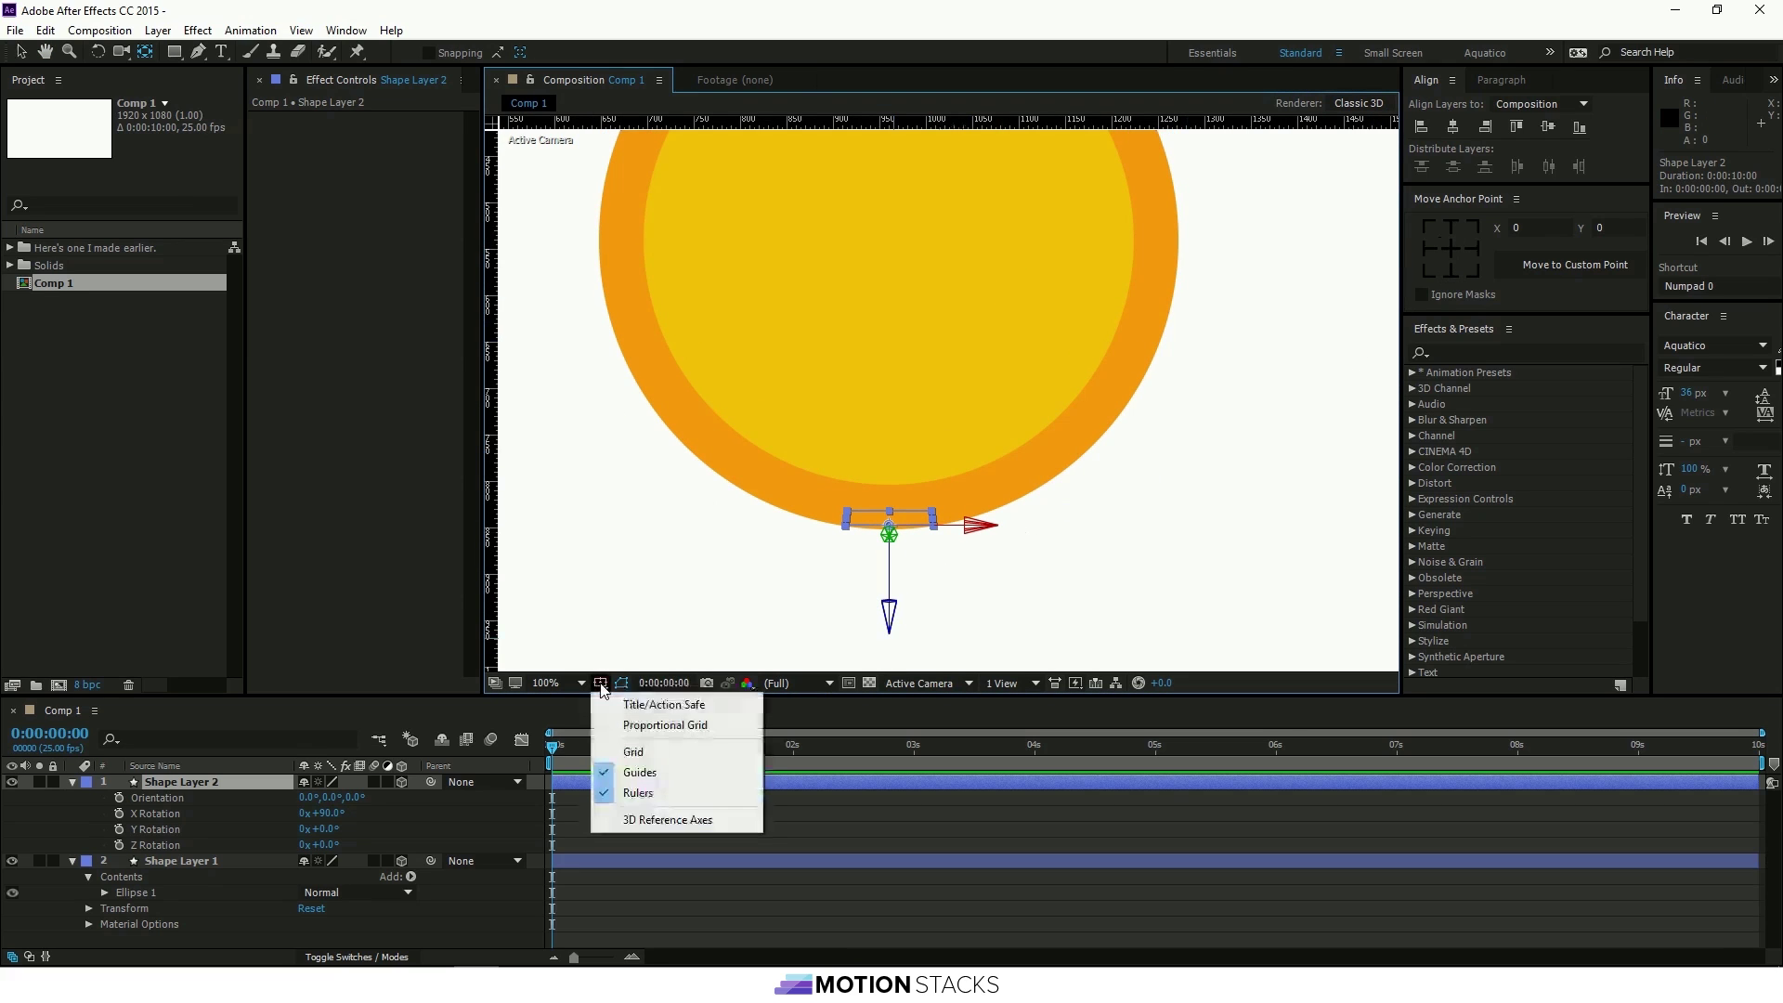
click(665, 725)
Drag Shape Layer 2 up to the composition centre, about 960, 540.
drag(978, 428, 978, 512)
drag(887, 617, 883, 319)
scroll(903, 358, up, 6)
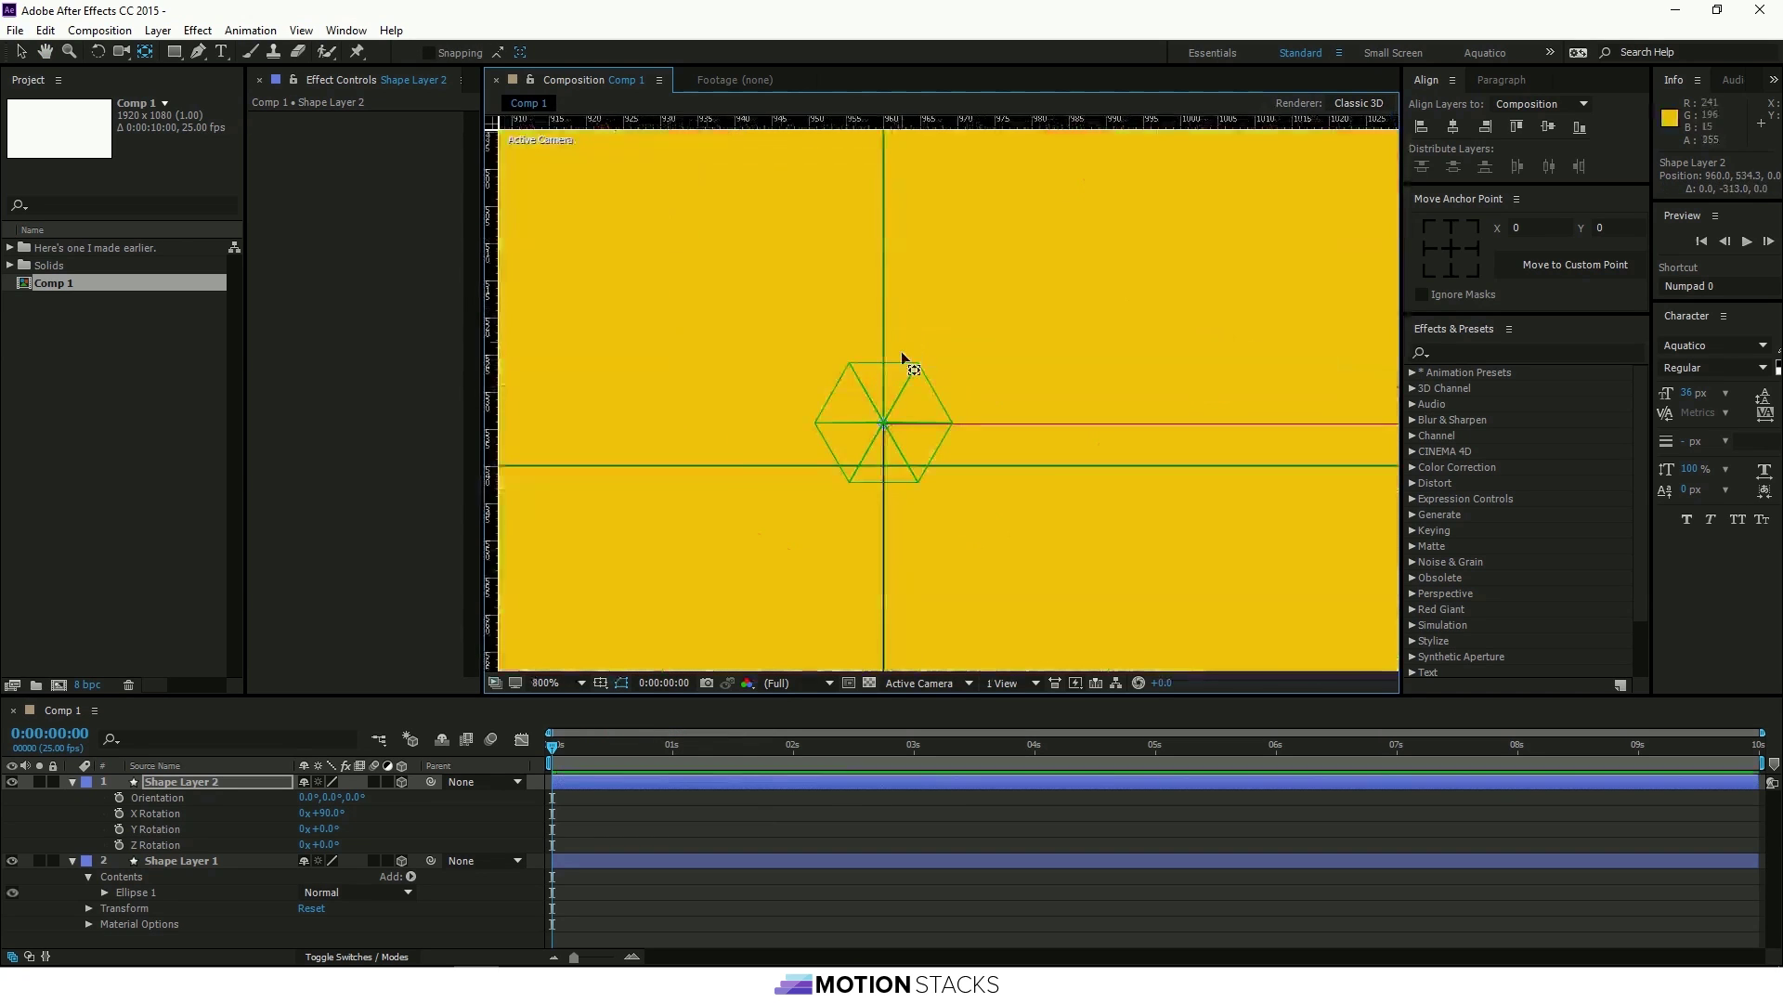
scroll(956, 511, up, 1)
drag(830, 502, 832, 577)
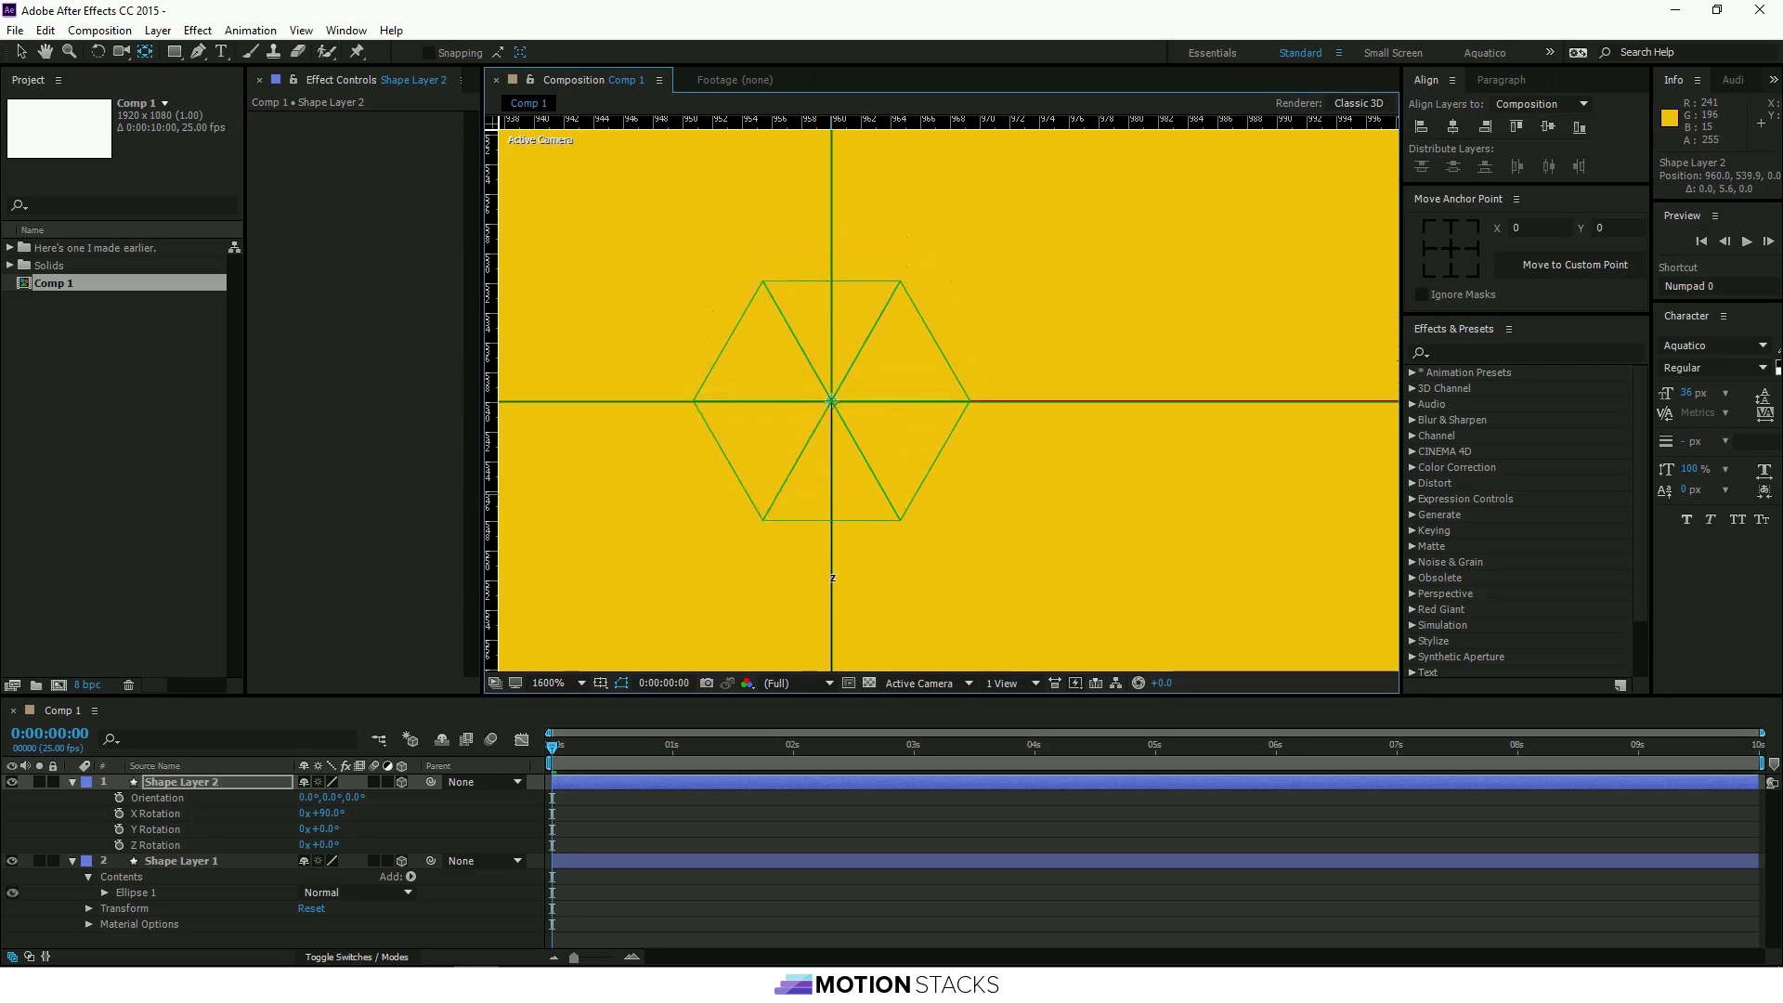
Test-spin Shape Layer 2's Y Rotation, undo it, and add the transform.yRotation expression.
scroll(933, 481, down, 6)
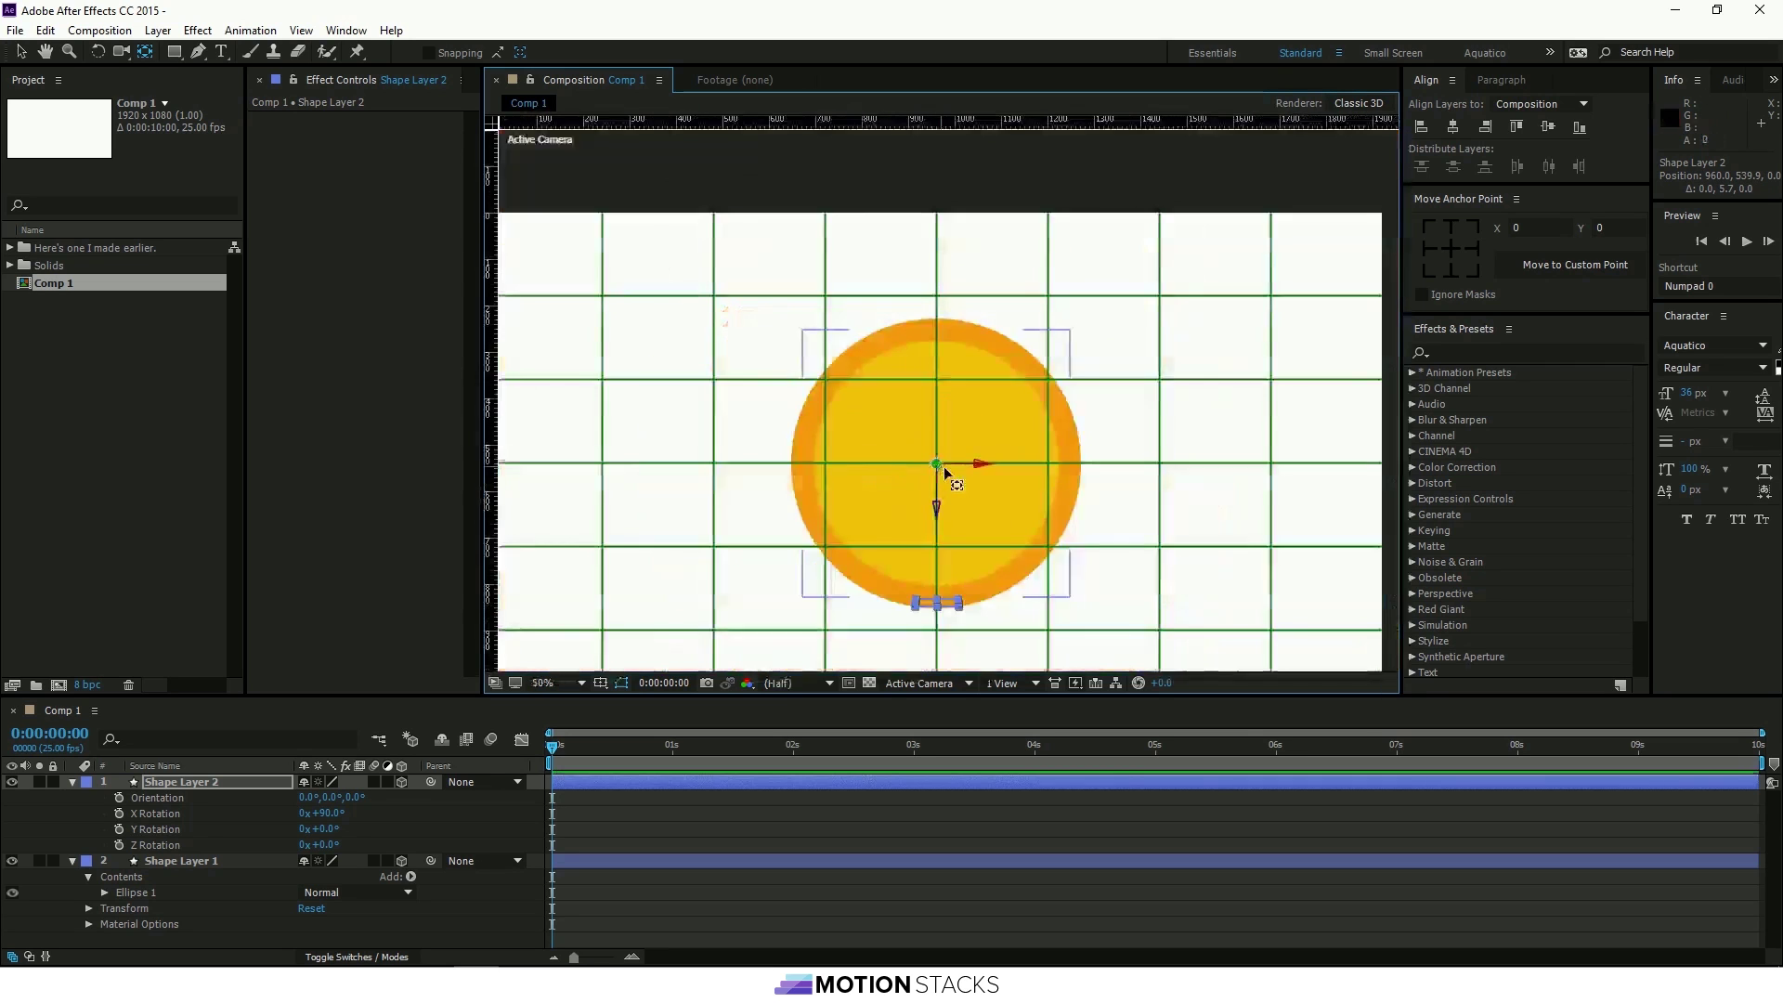
scroll(945, 474, down, 3)
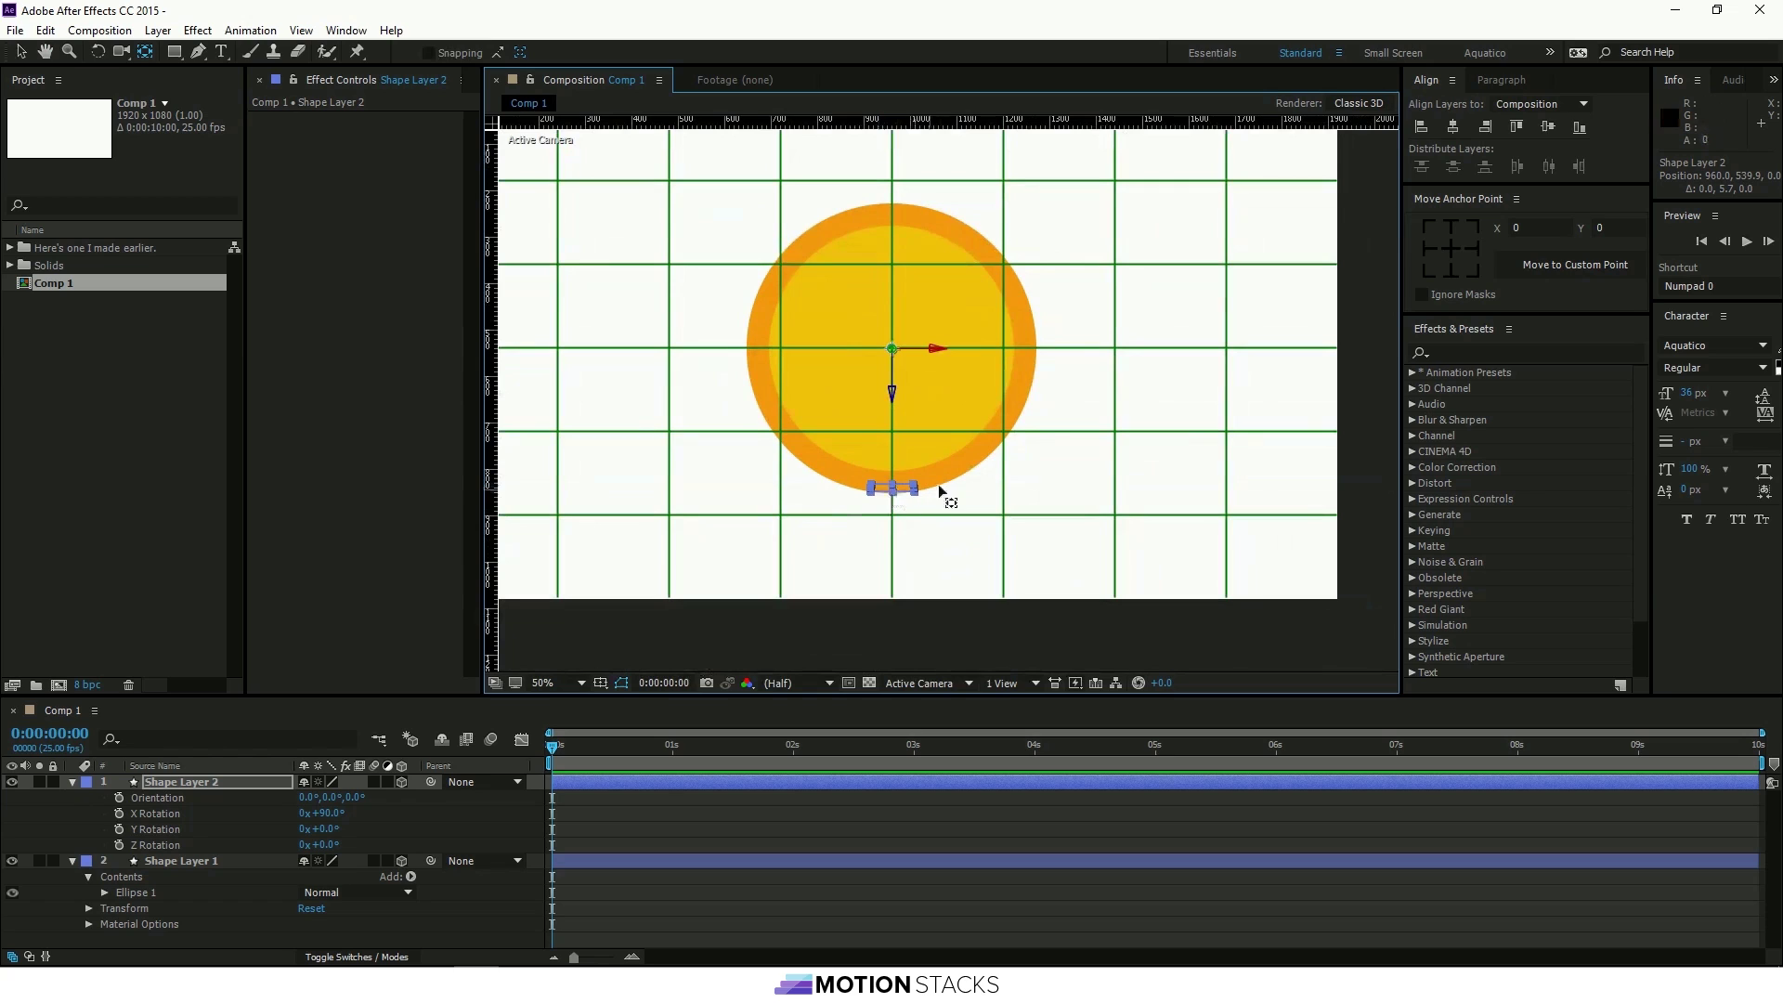
click(836, 247)
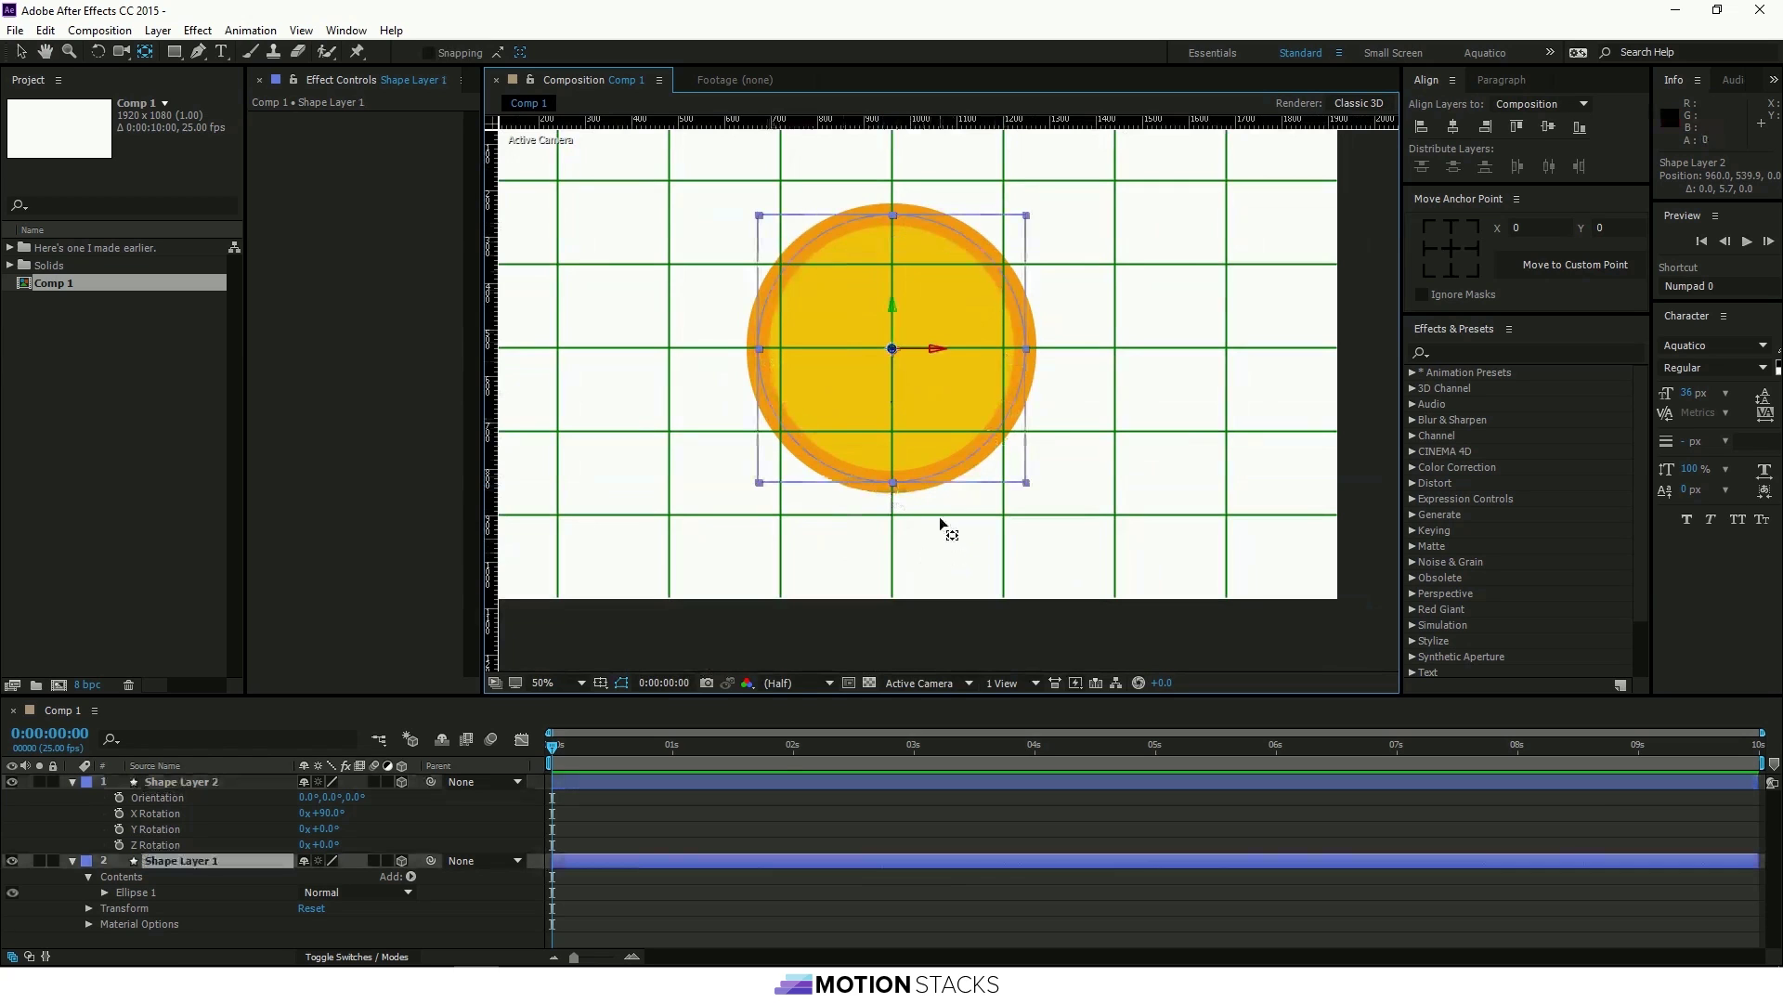
click(177, 831)
mouse_move(321, 828)
mouse_down()
mouse_move(373, 829)
mouse_move(304, 853)
mouse_up()
key(ctrl+z)
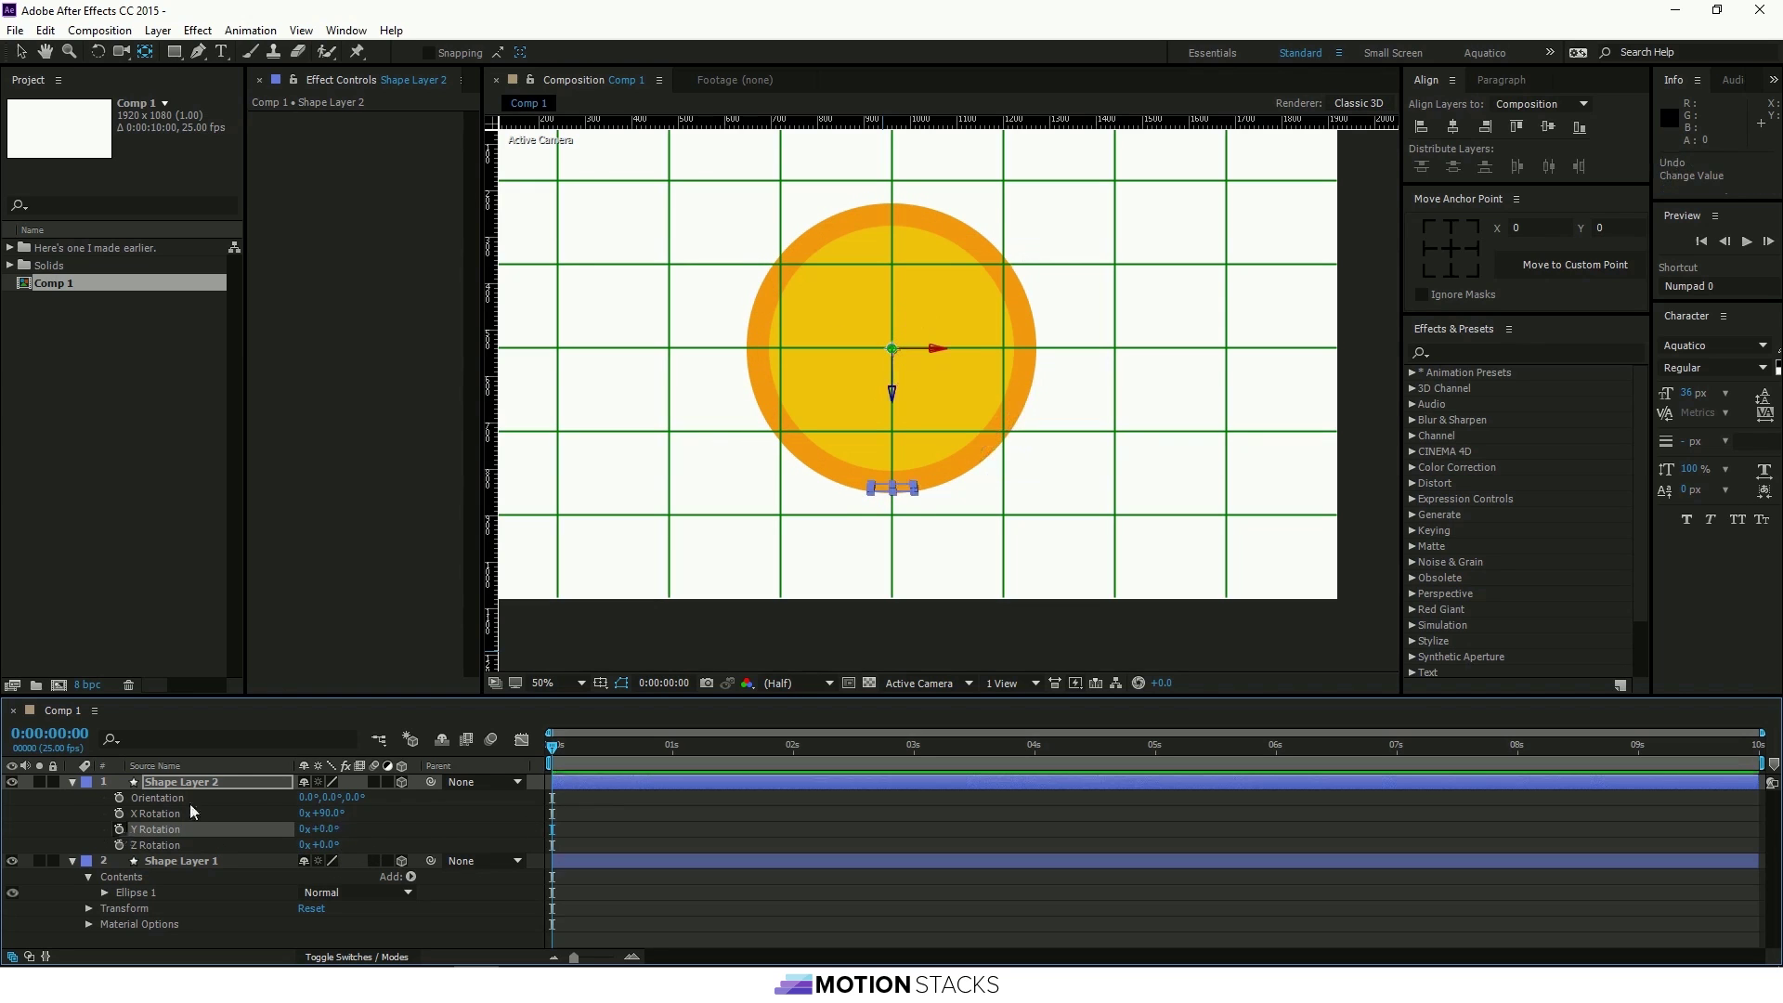
alt+click(119, 829)
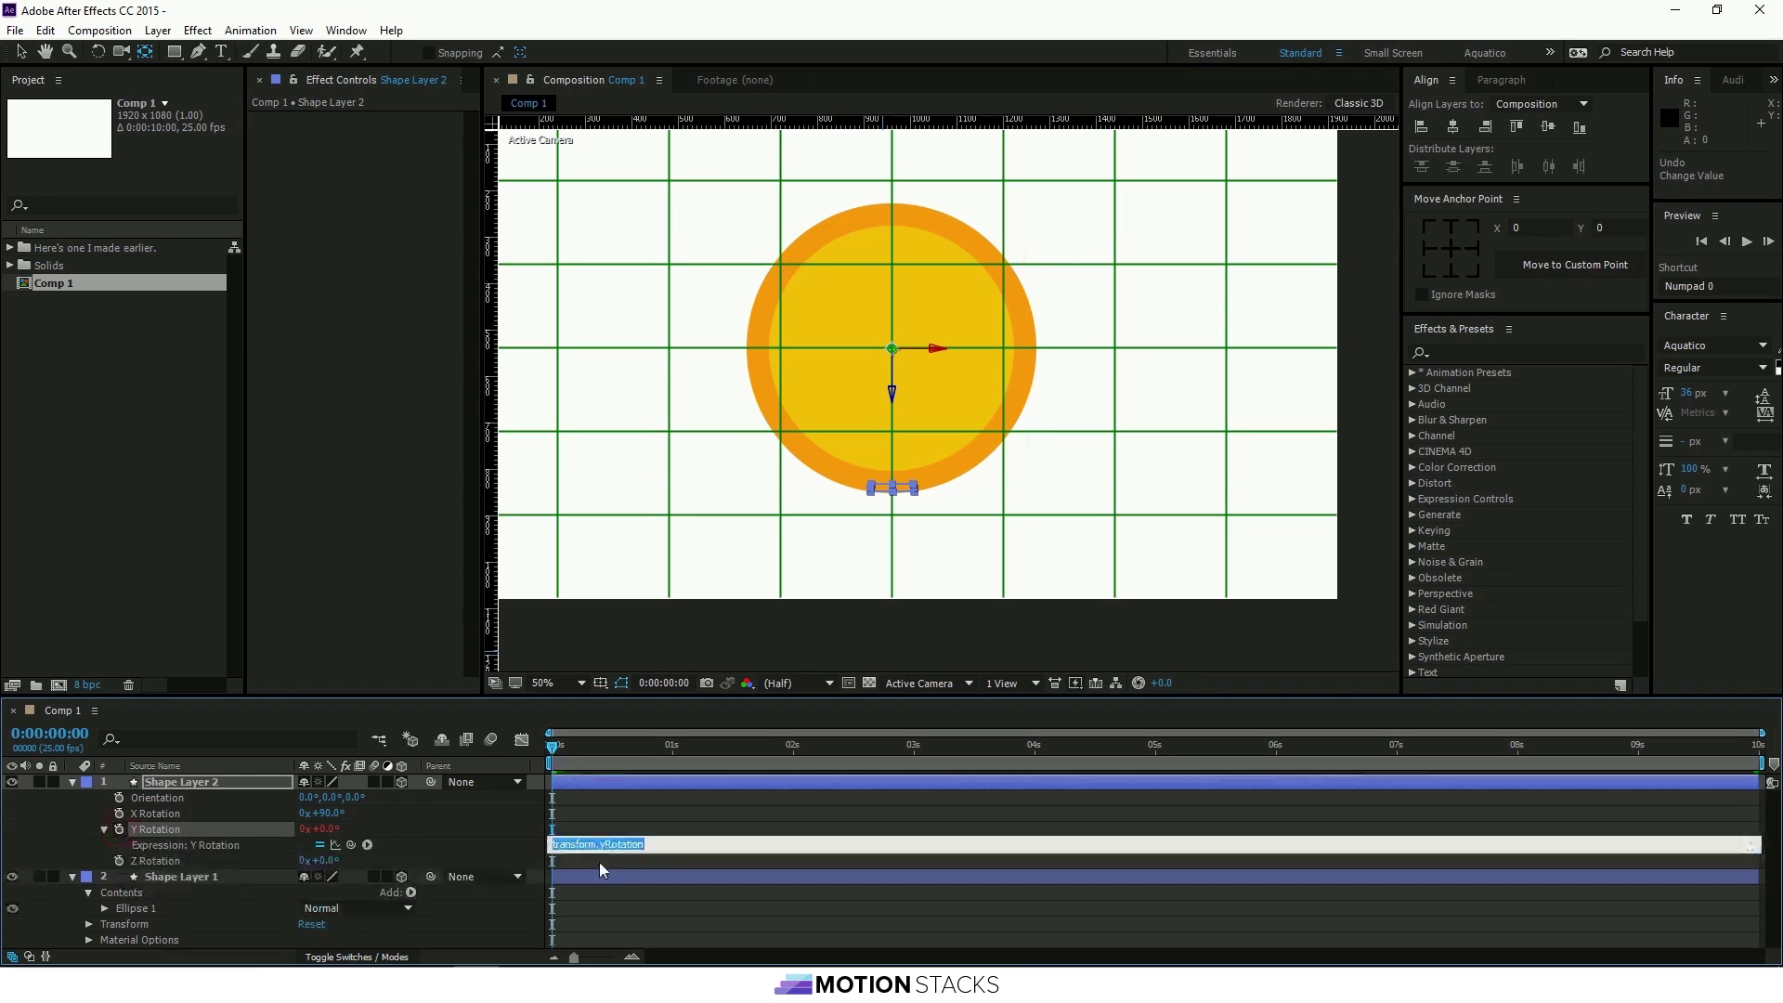
click(664, 843)
Create a new Null Object layer and rename it Control.
right_click(517, 832)
mouse_move(576, 644)
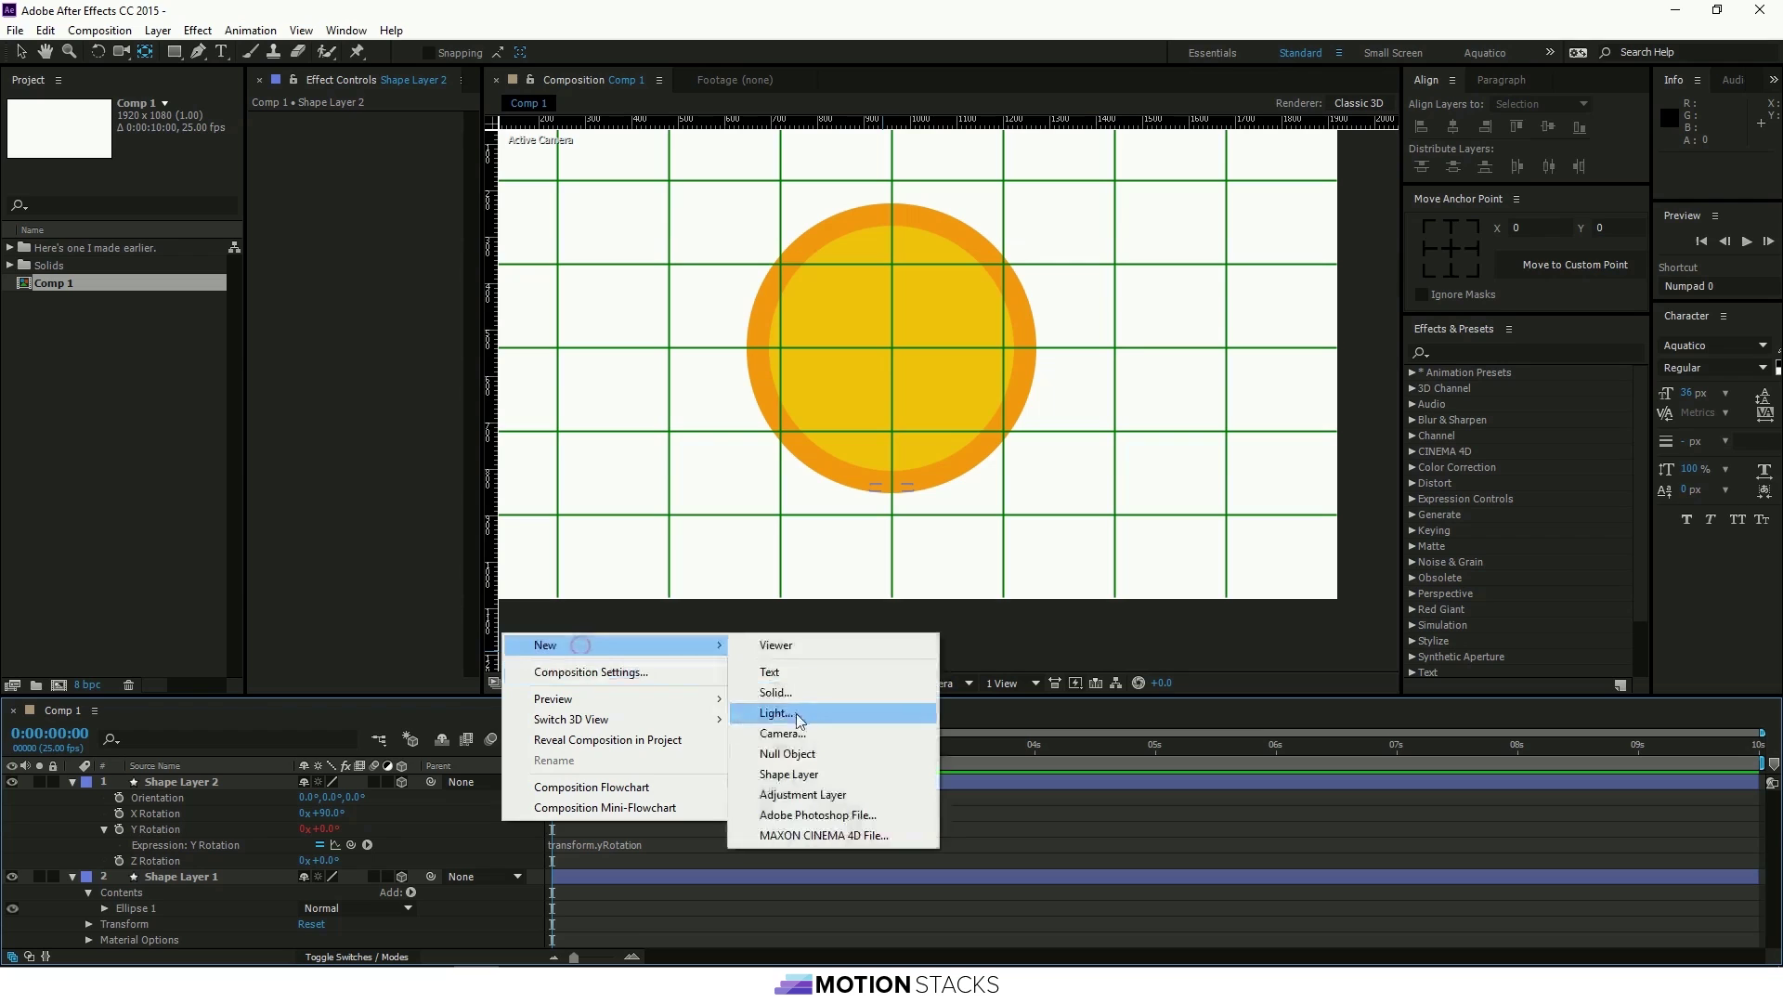
click(806, 755)
key(Return)
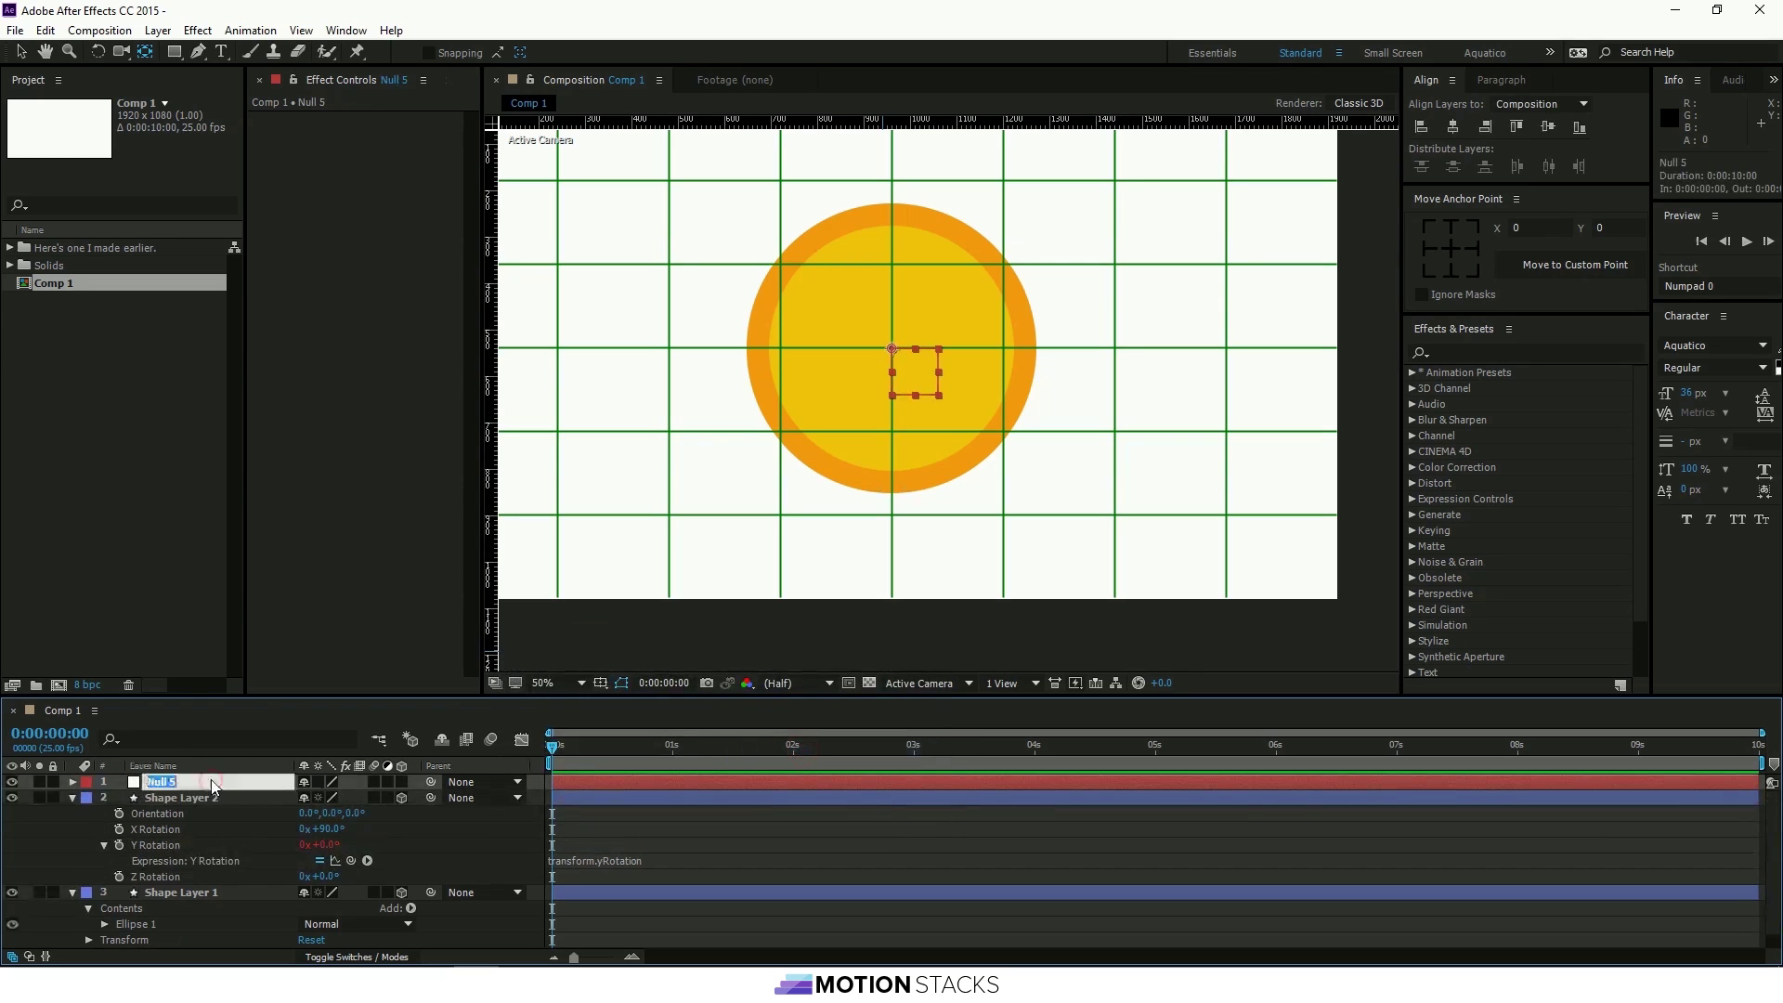
text(Control)
key(Return)
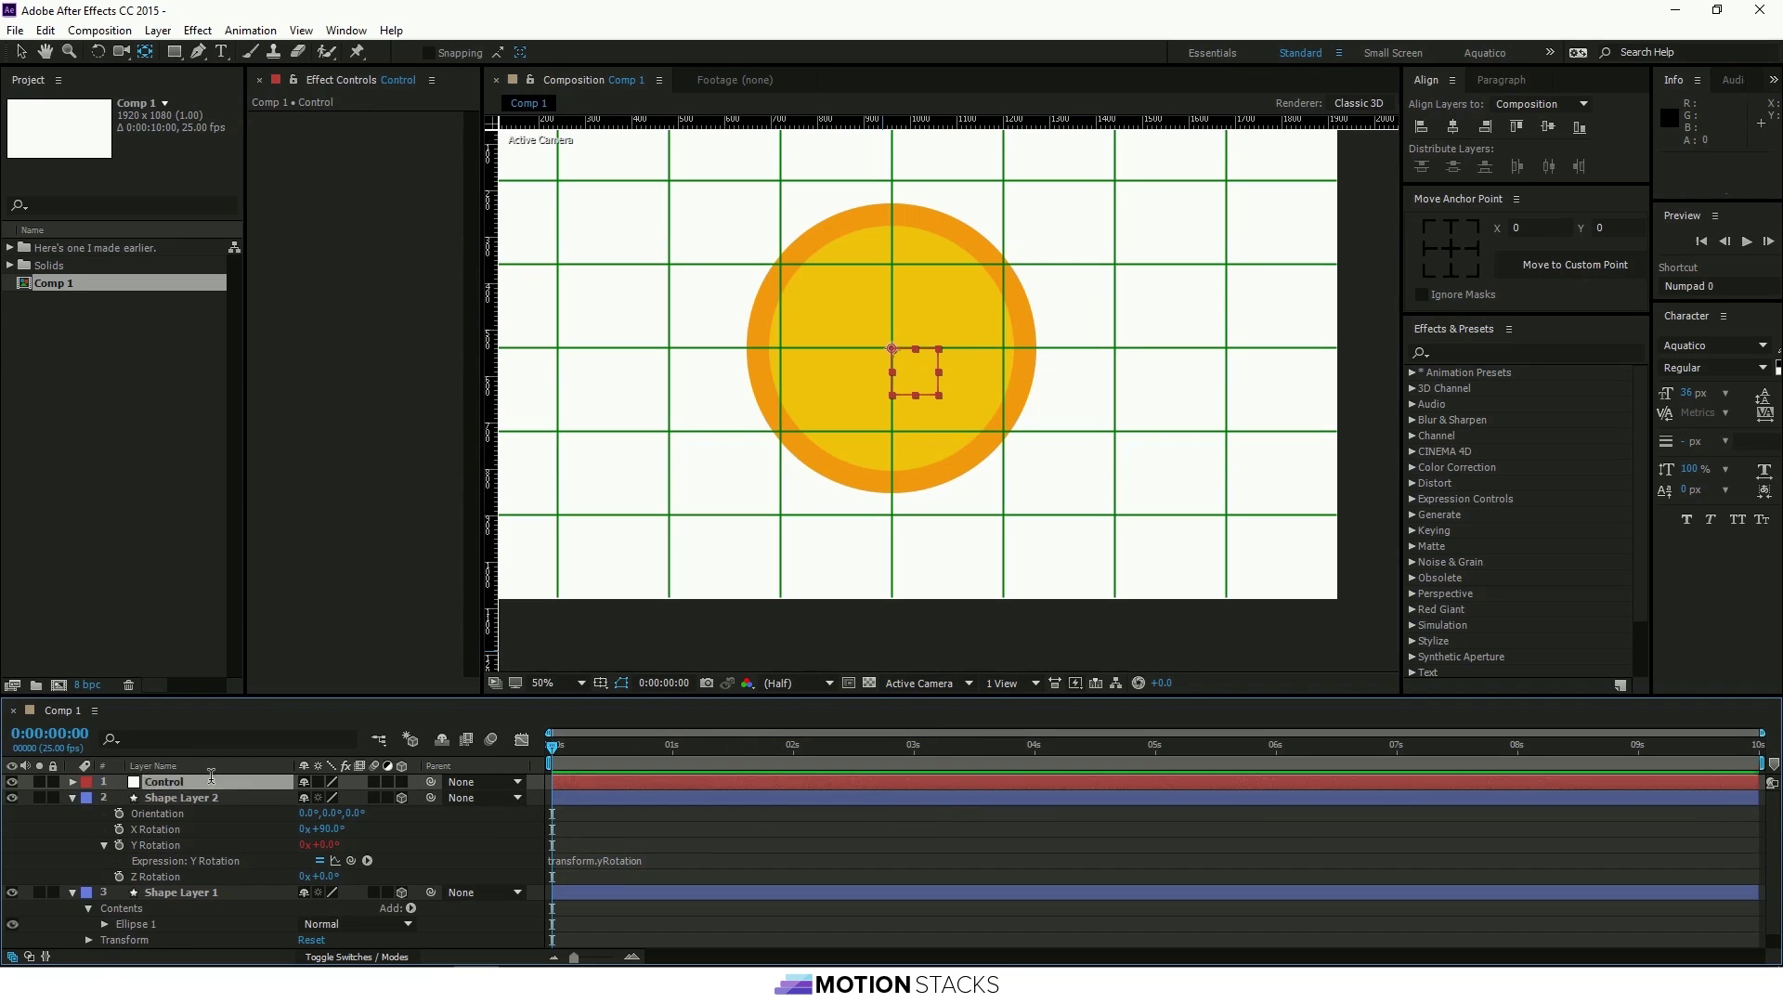
click(210, 778)
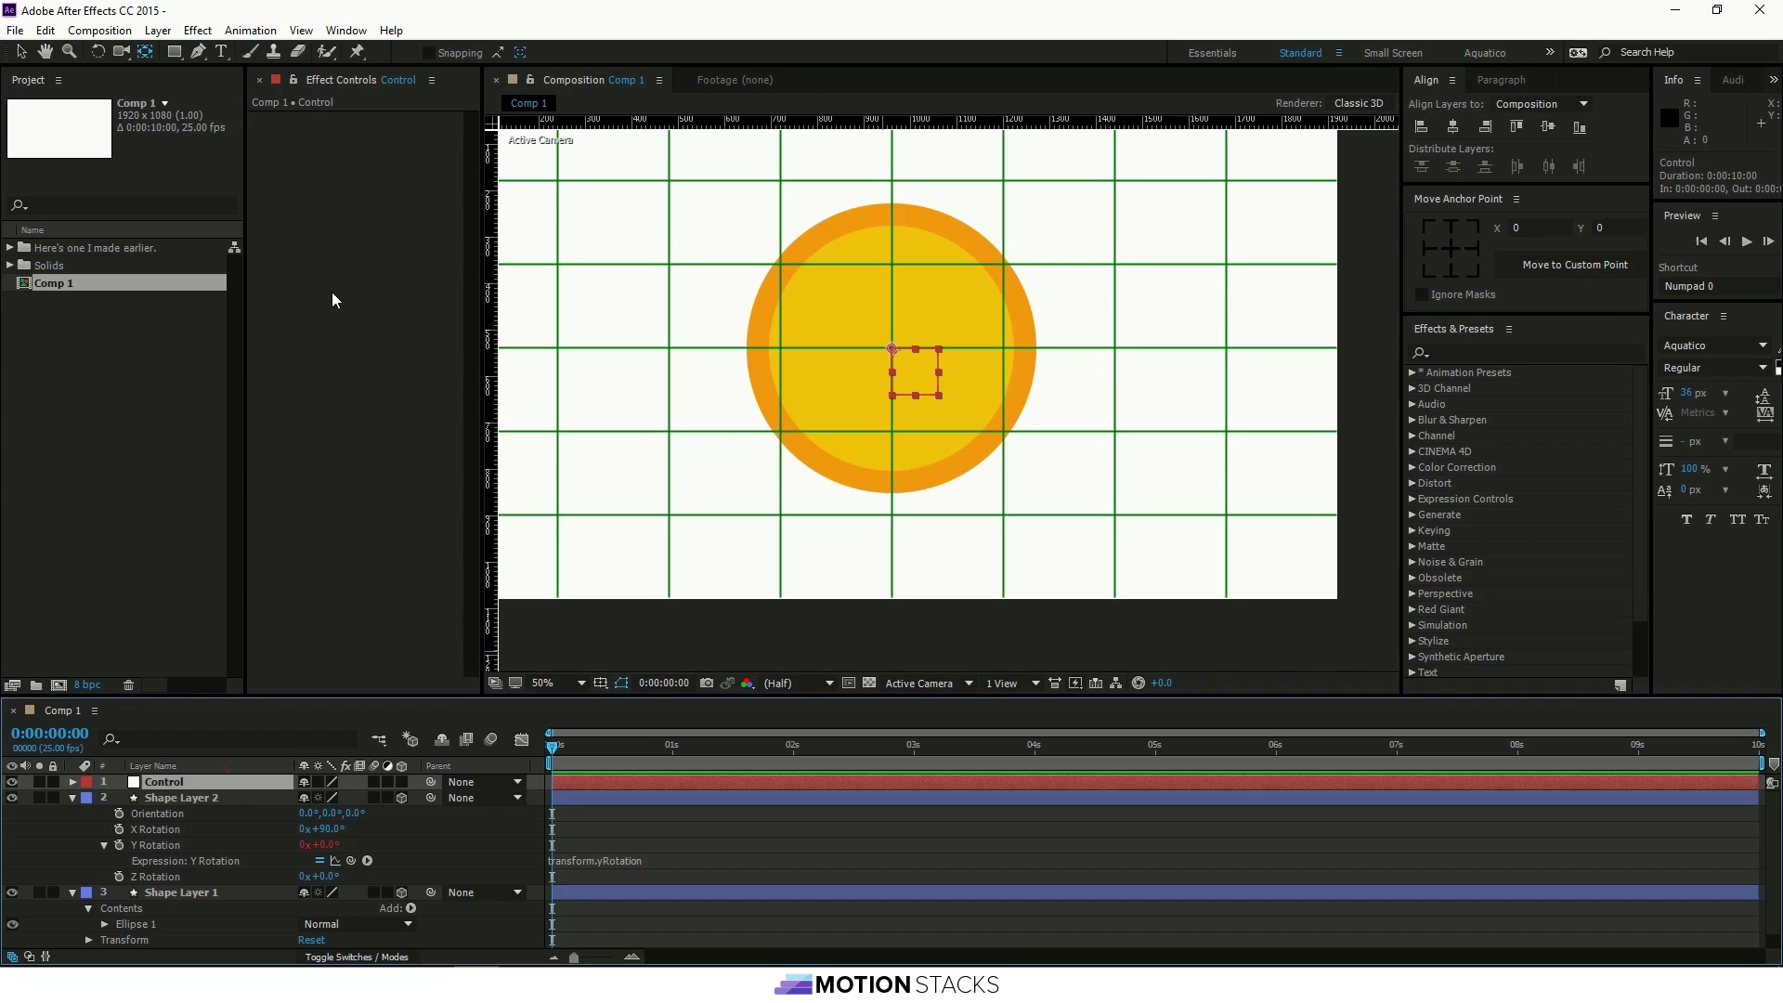
Apply Expression Controls > Slider Control to the Control null.
right_click(316, 249)
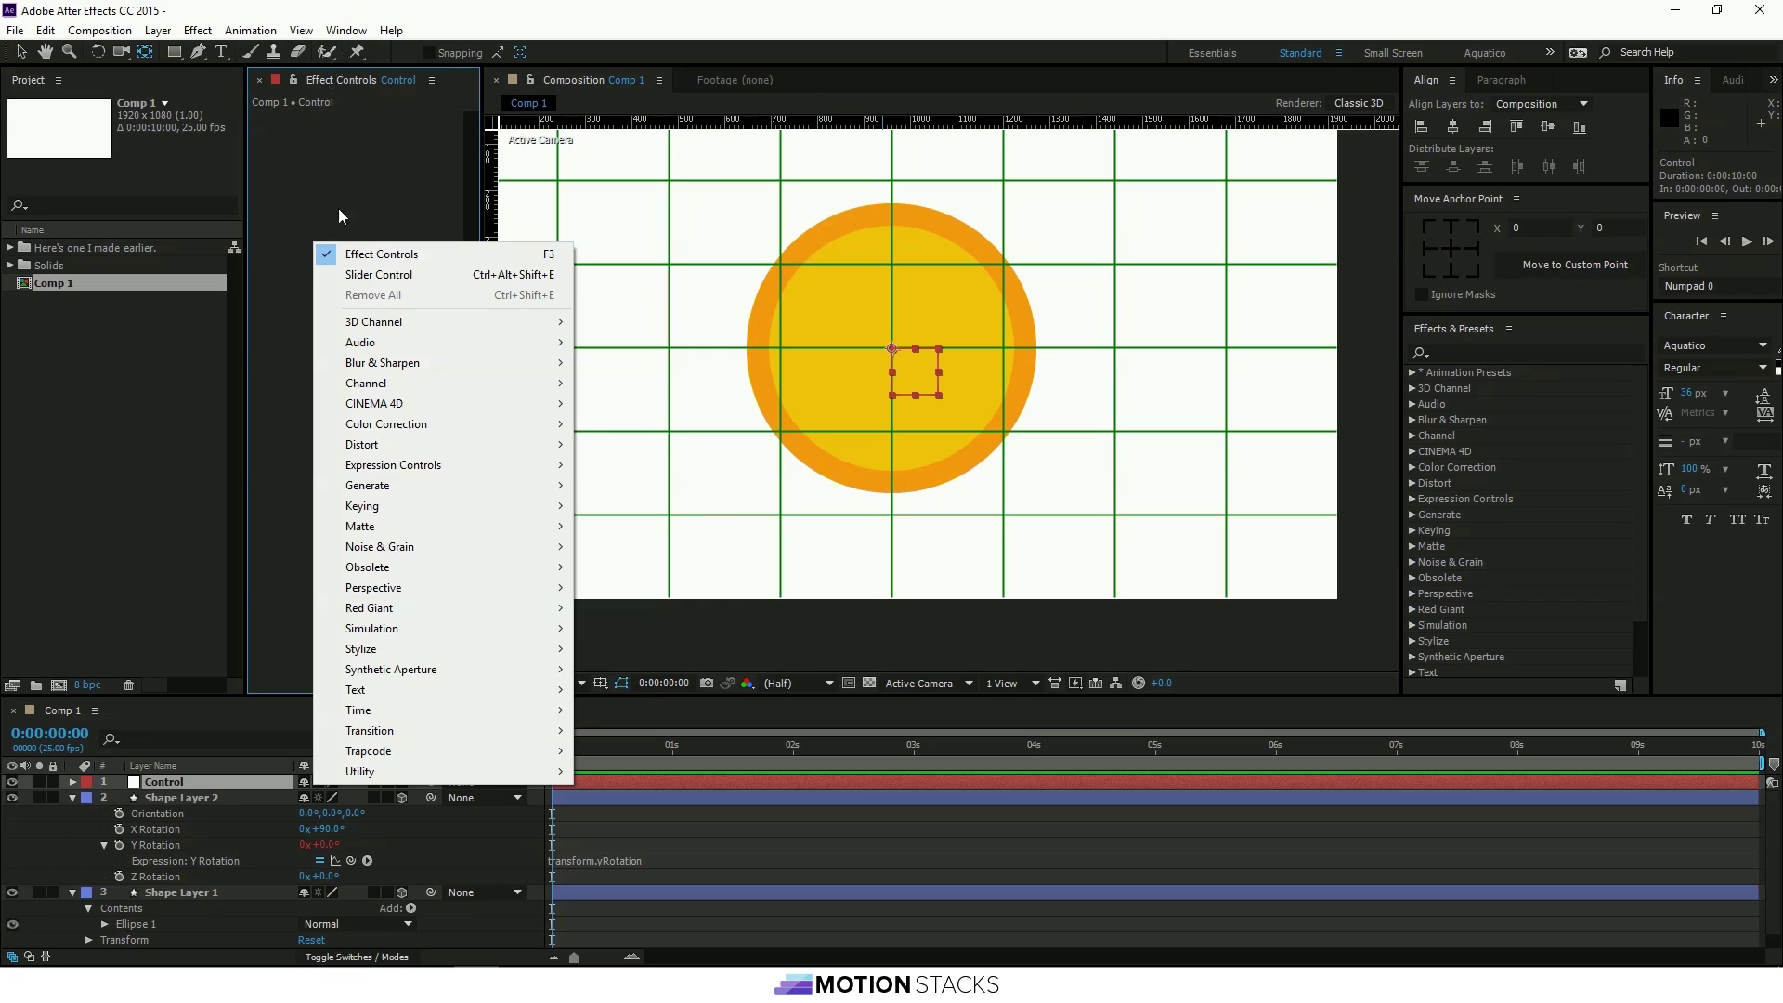
mouse_move(432, 469)
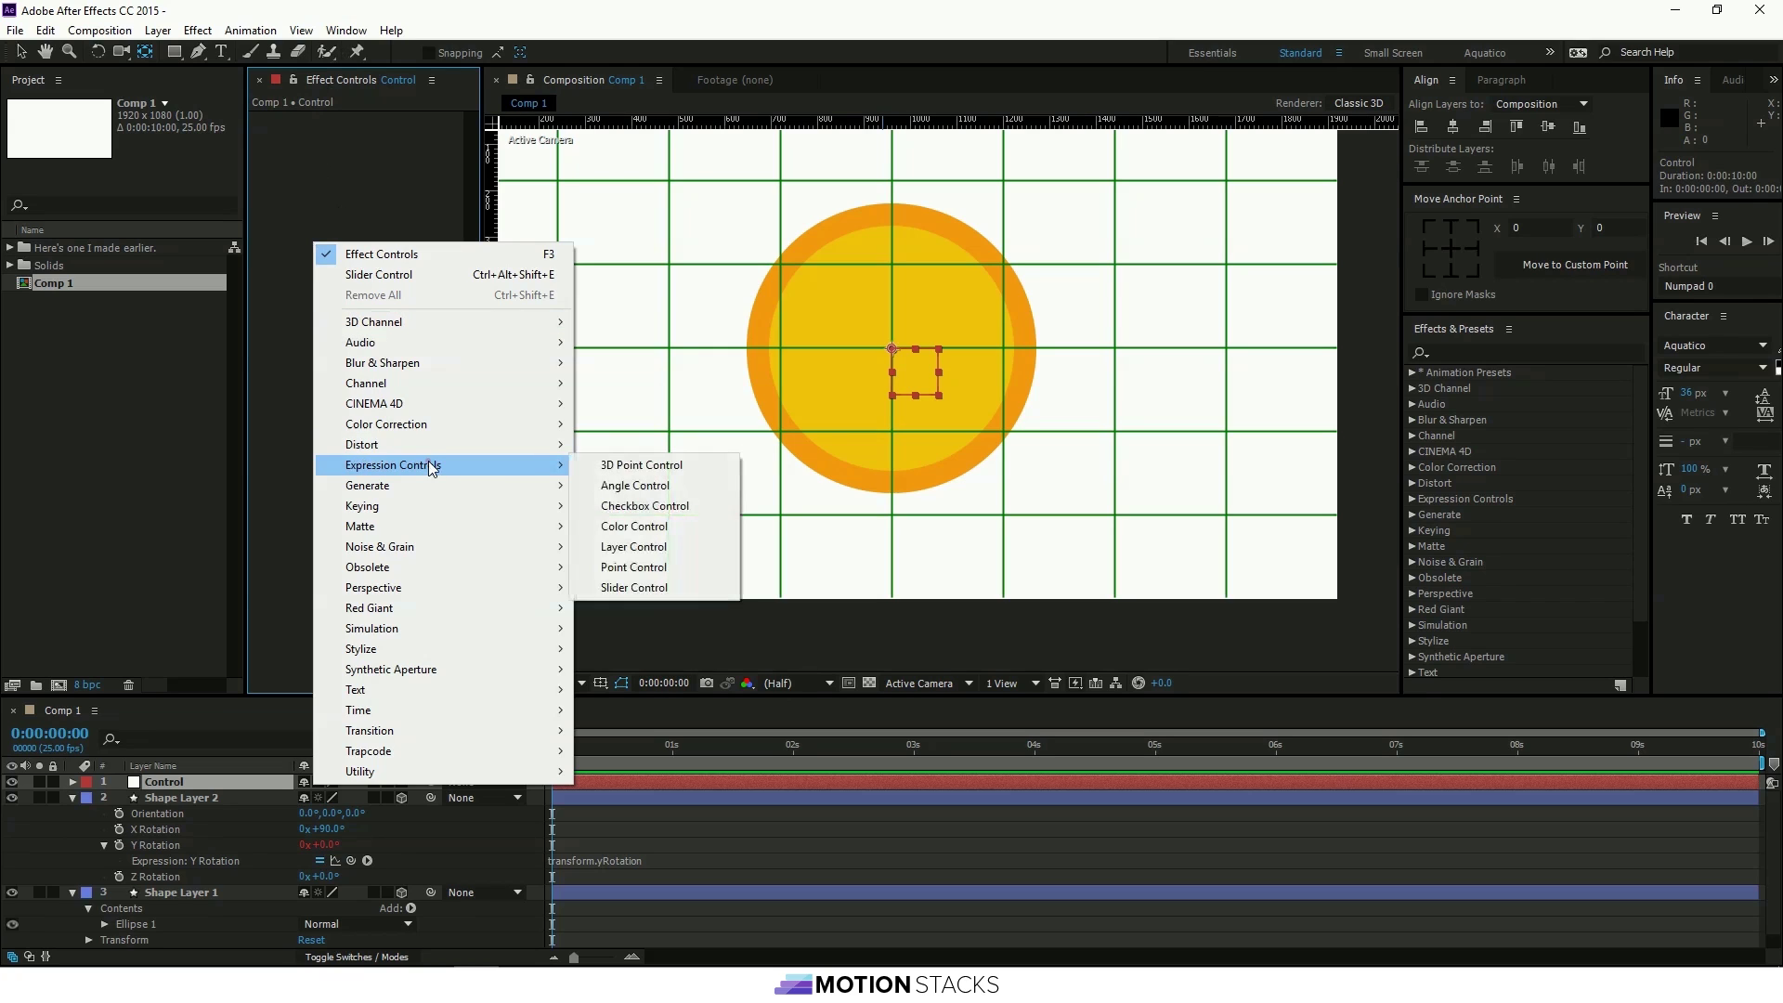
click(665, 589)
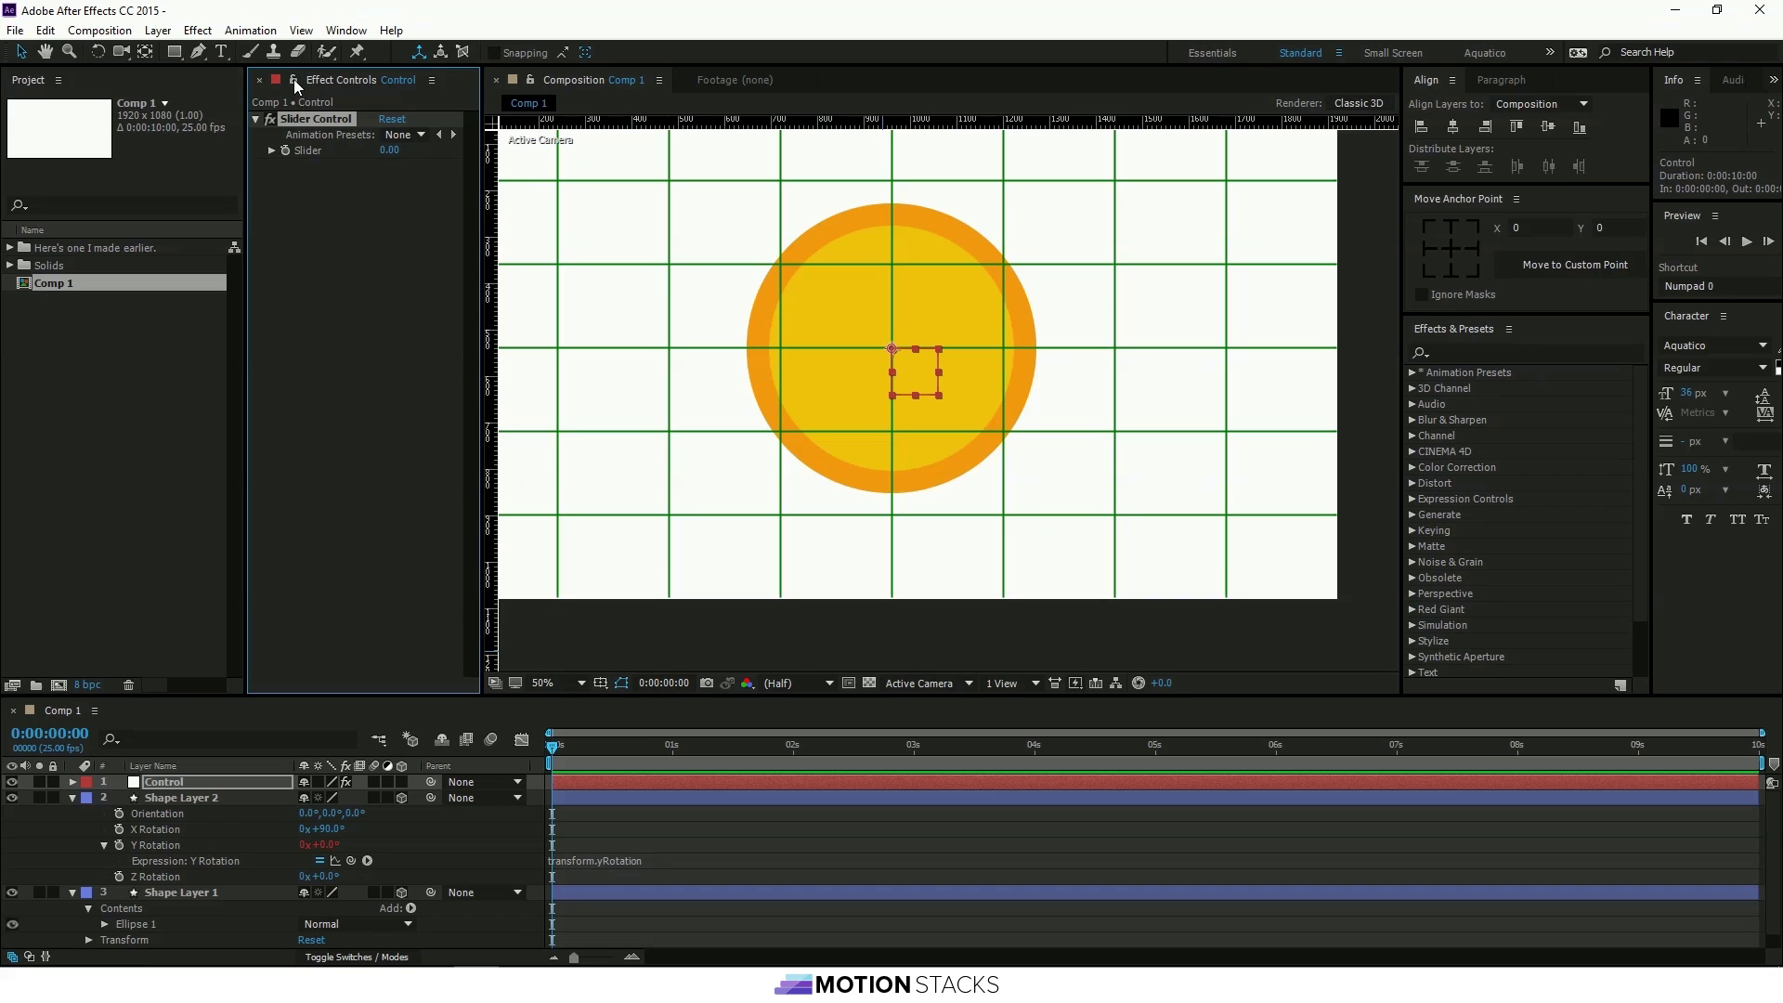
Lock the Control layer's Effect Controls panel and rename Shape Layer 2 to Edge.
click(294, 80)
click(284, 893)
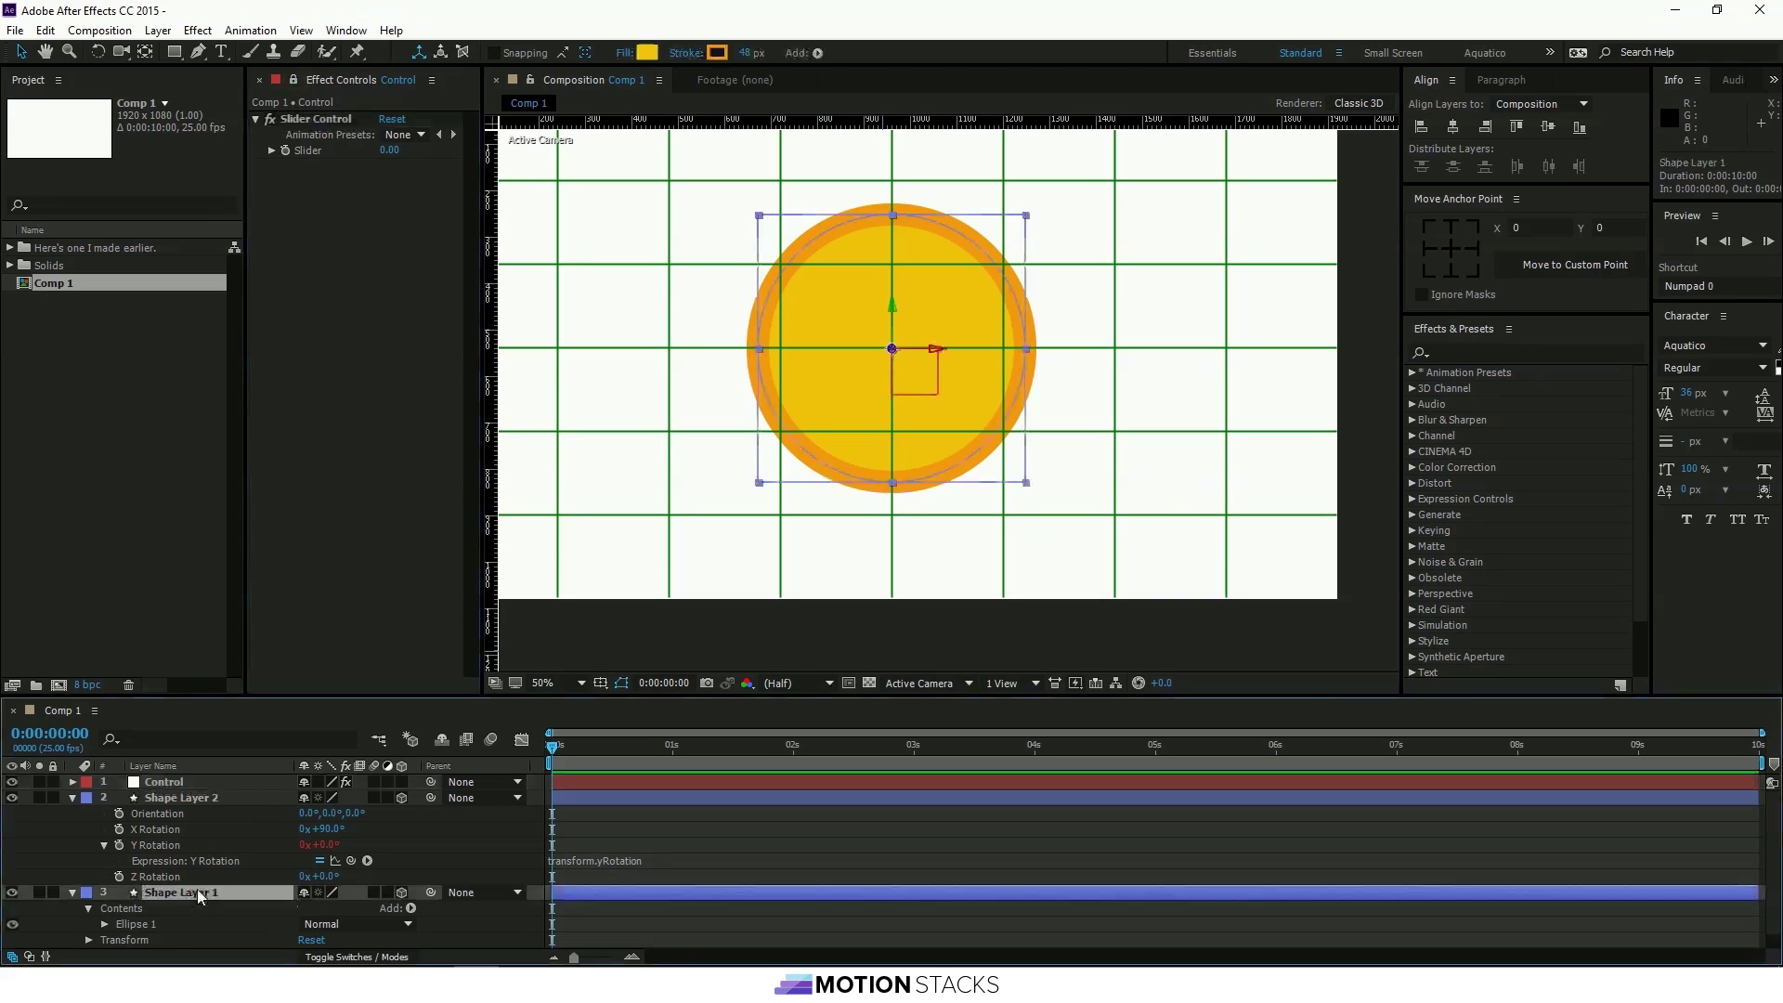
click(186, 783)
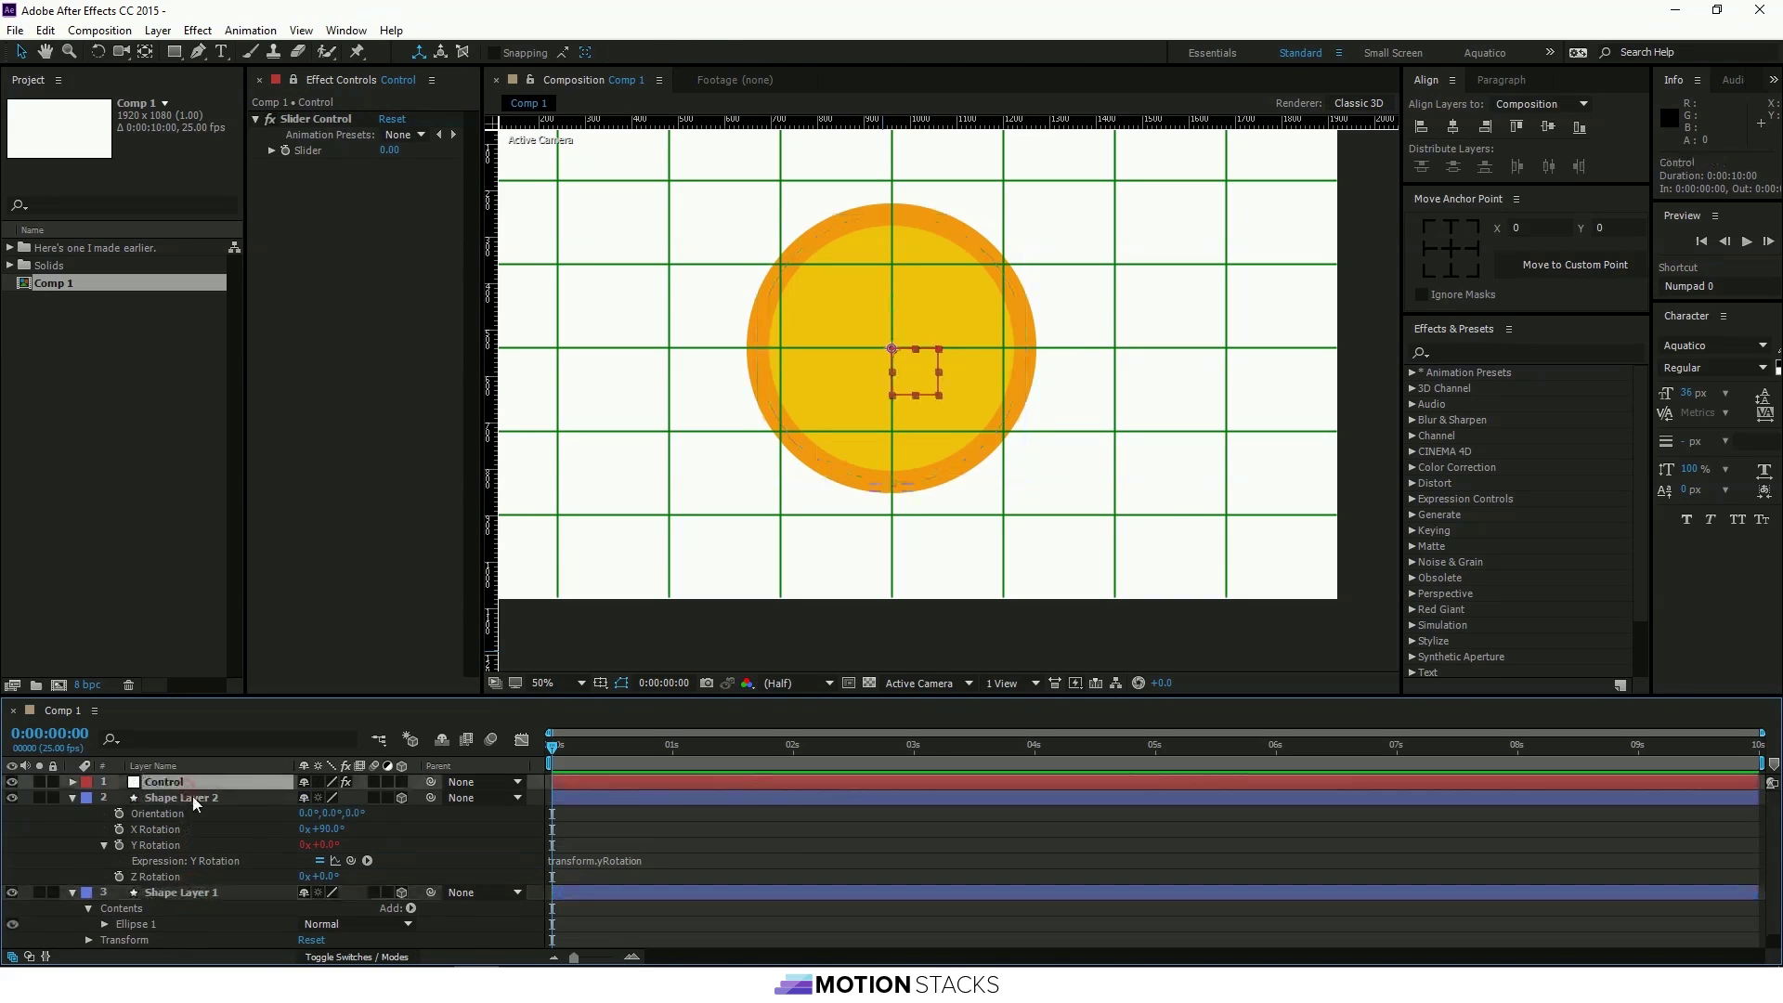
click(195, 800)
click(197, 893)
click(195, 802)
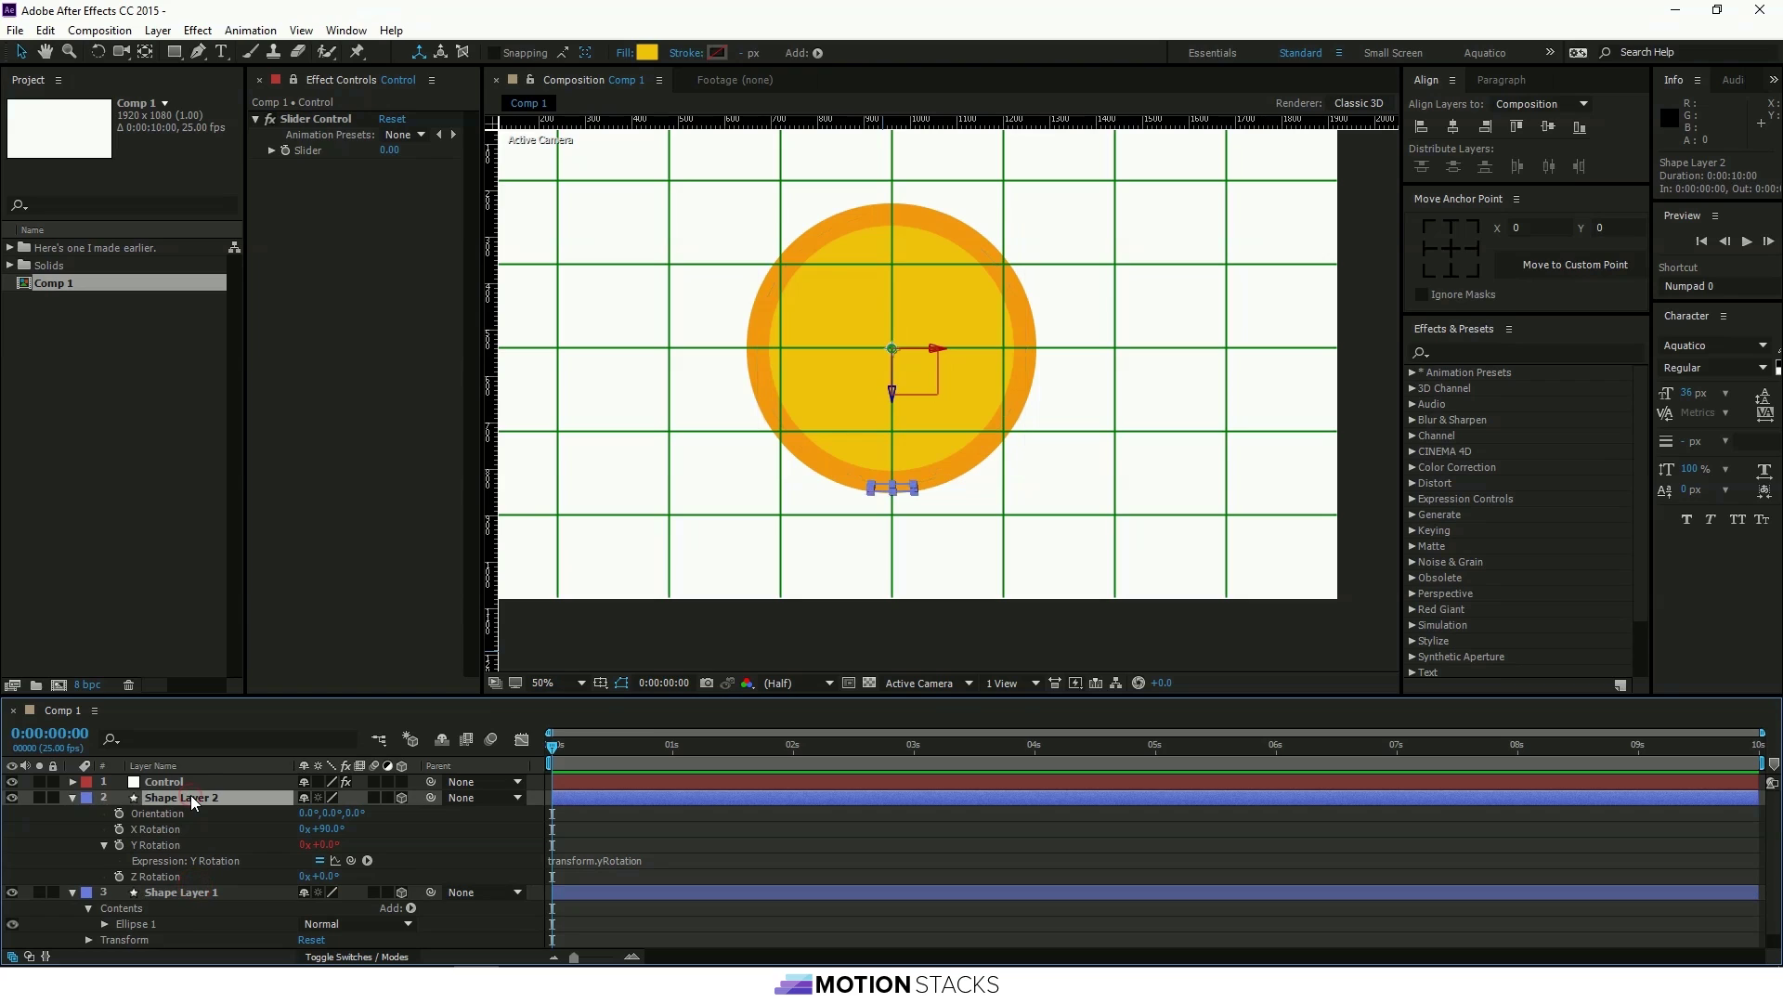
key(Return)
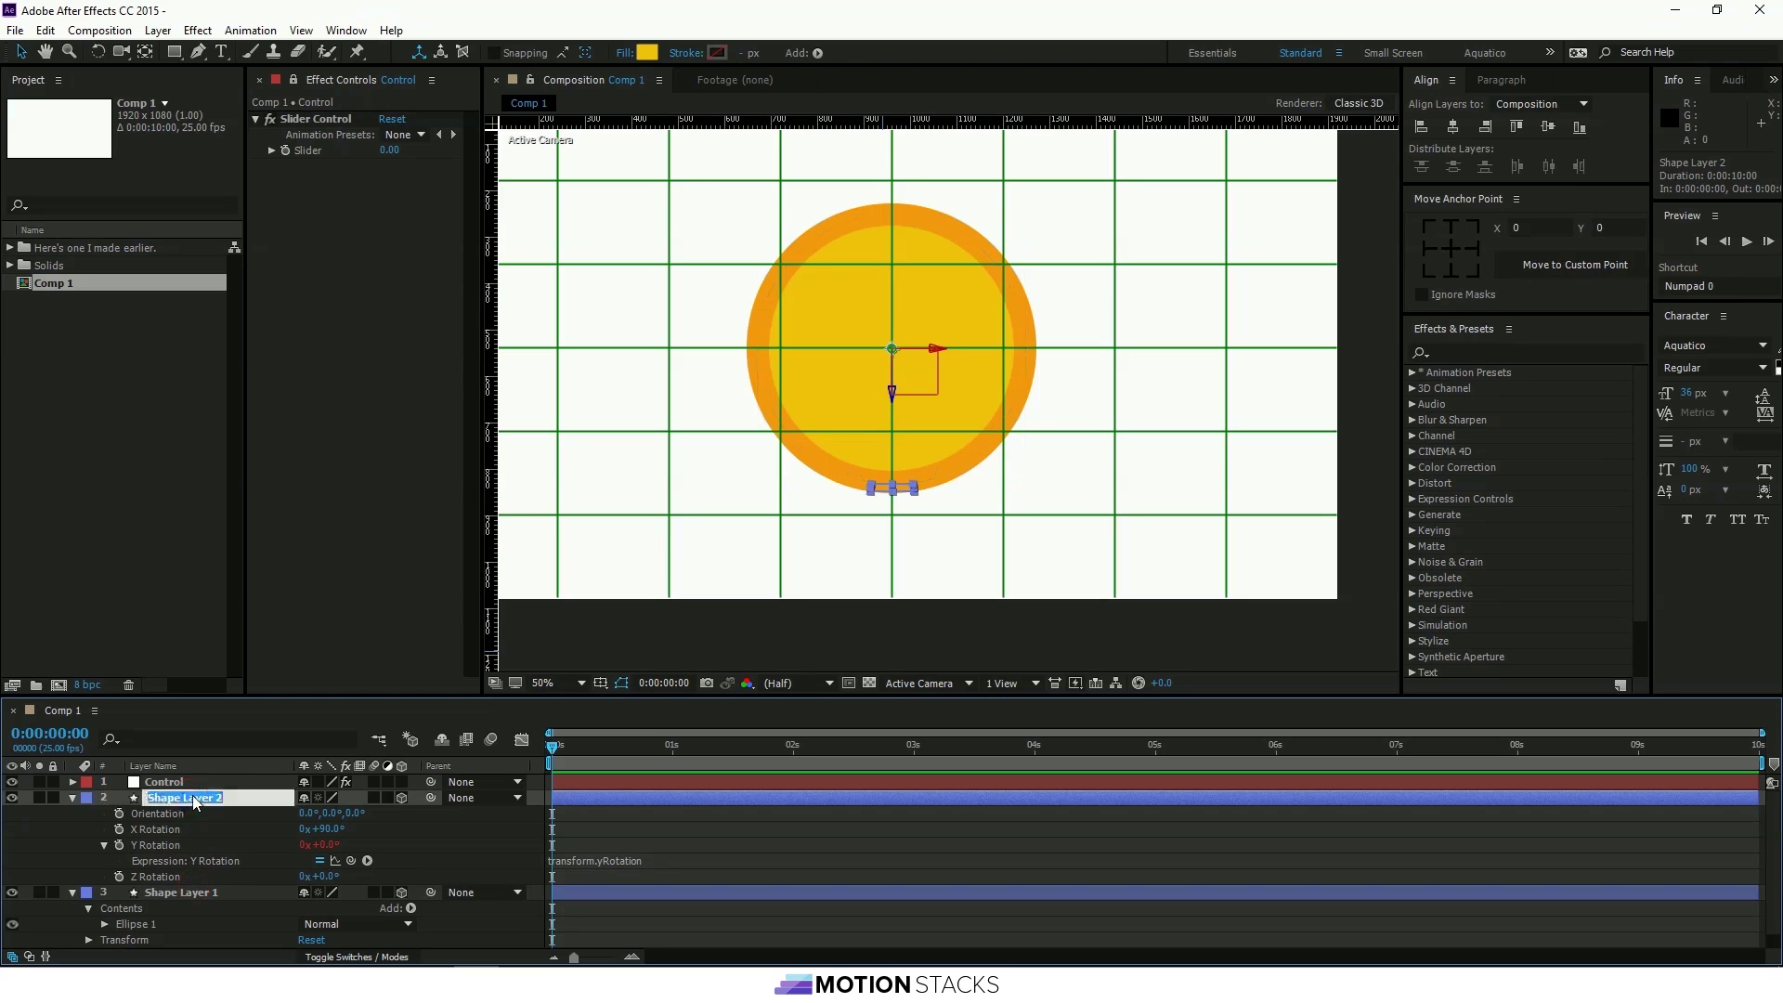
text(Edge)
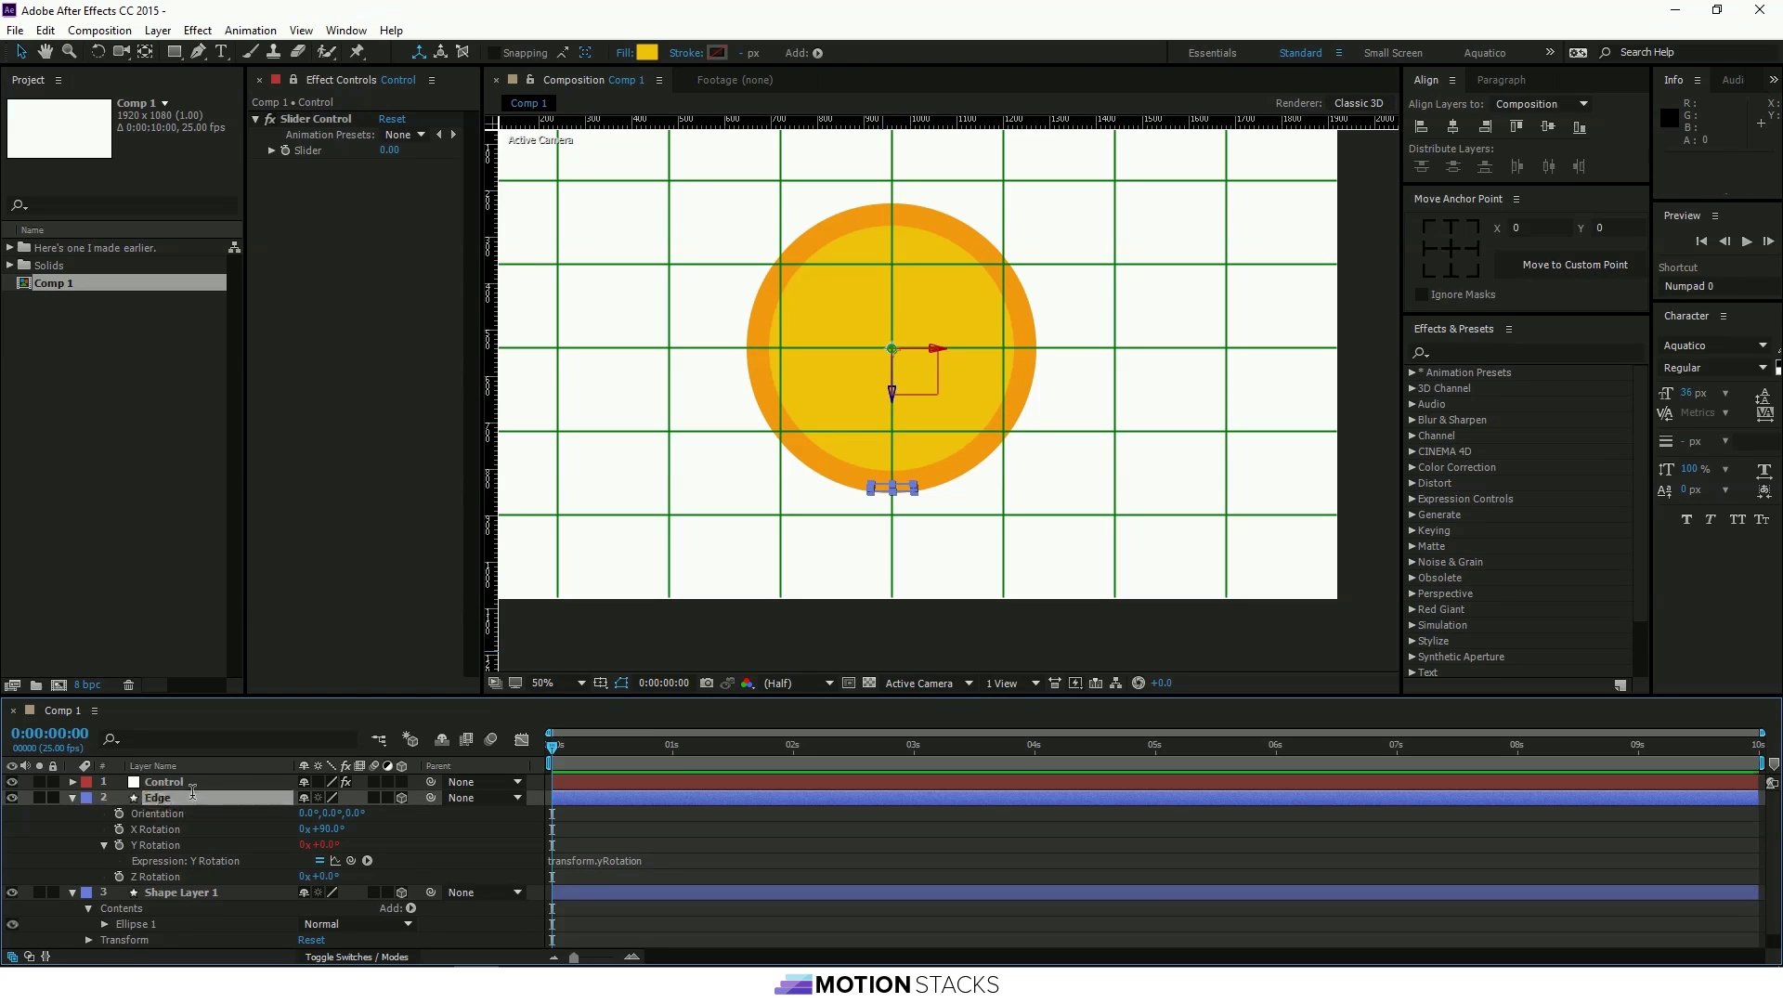
Rename Shape Layer 1 to Face.
click(181, 892)
key(Return)
text(Face)
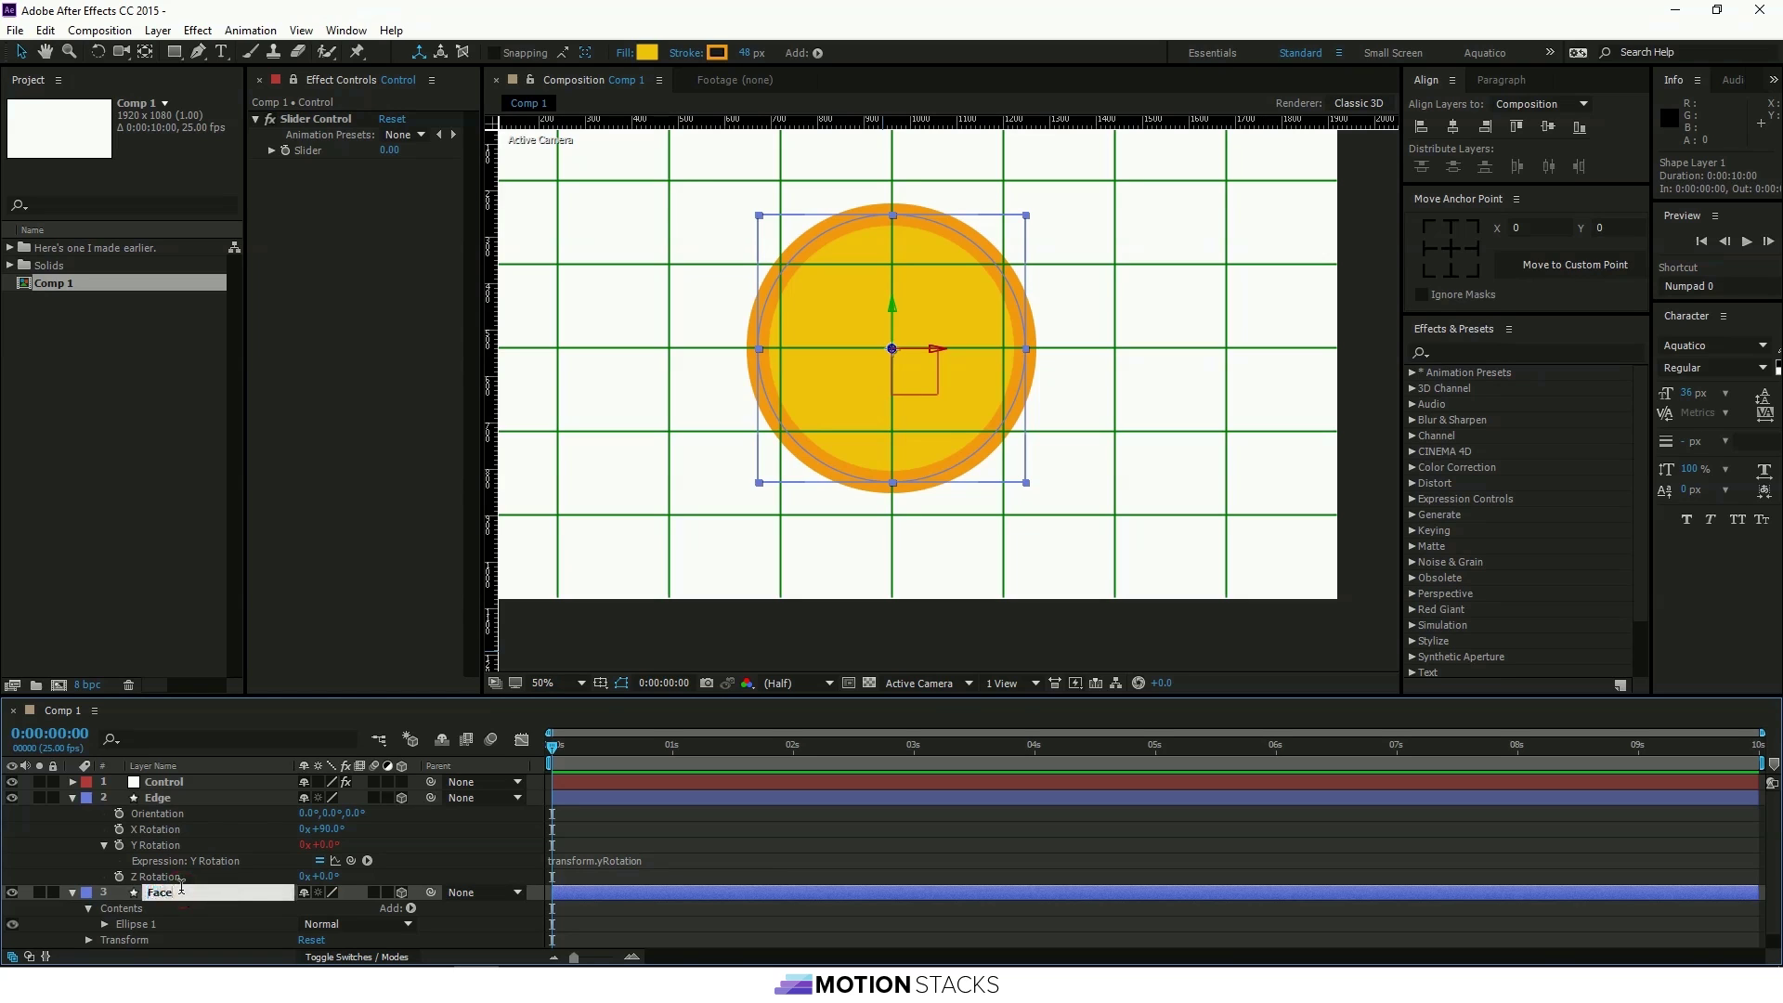
key(Return)
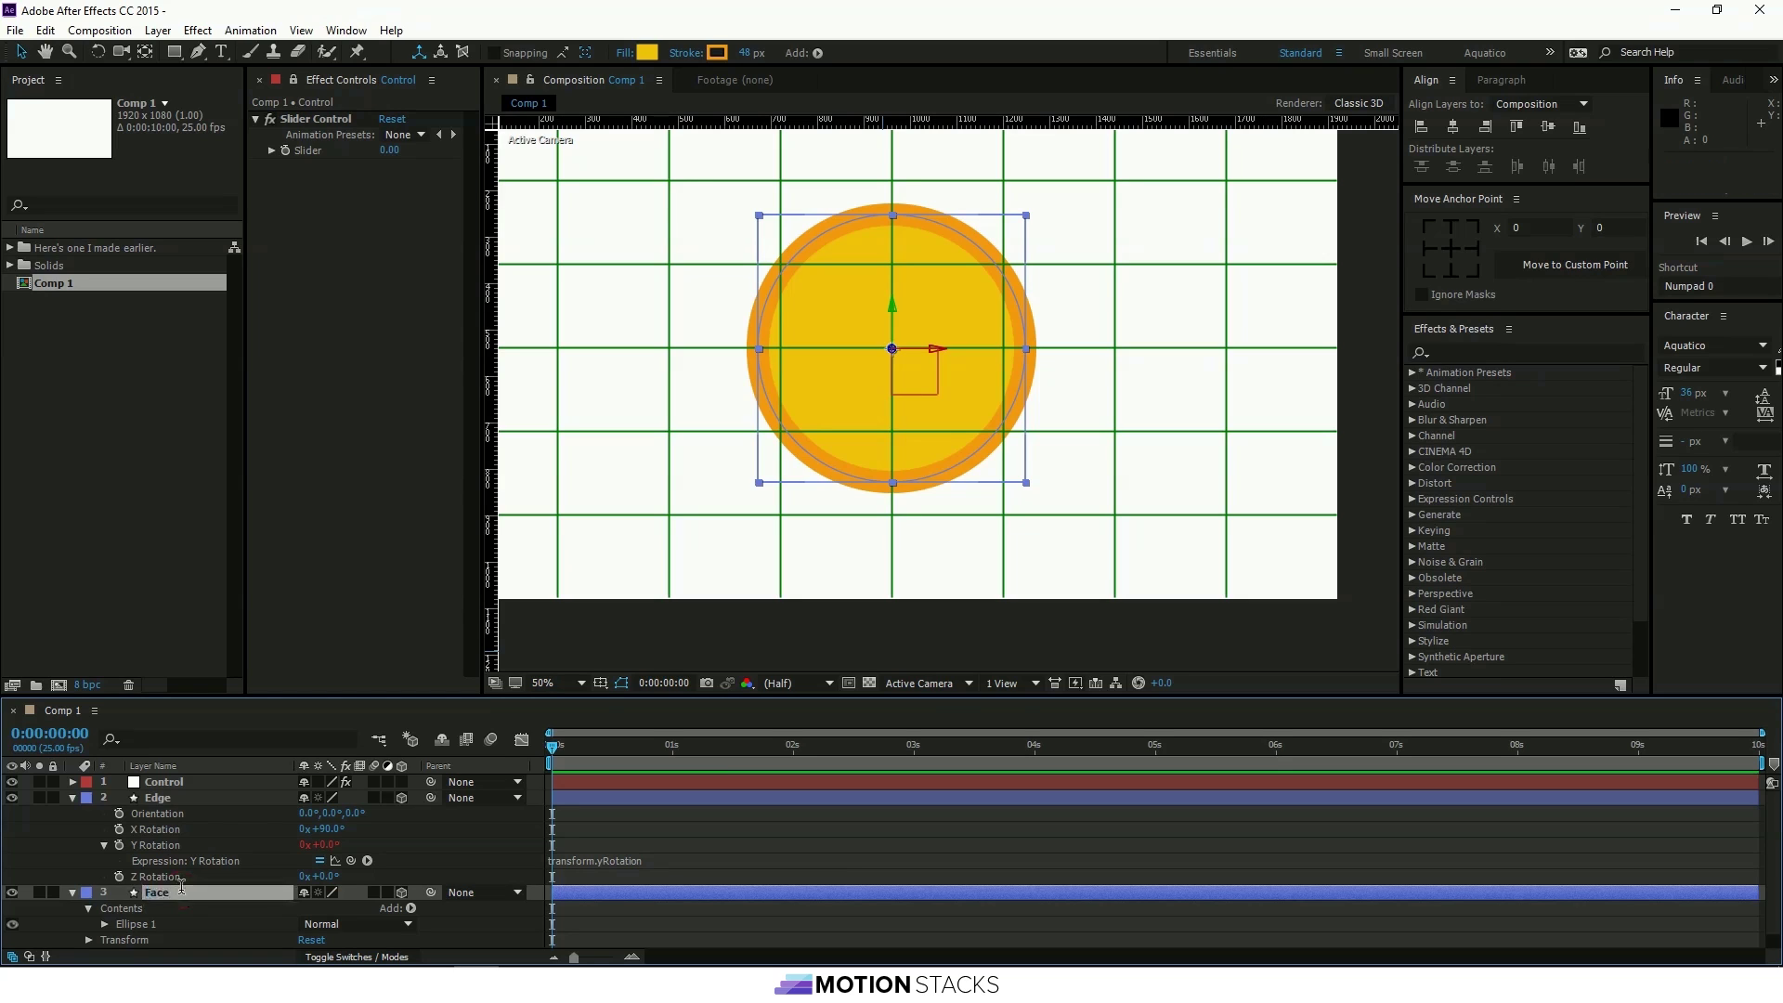
Set Edge's Y Rotation expression to index multiplied by the Control layer's Slider.
click(182, 800)
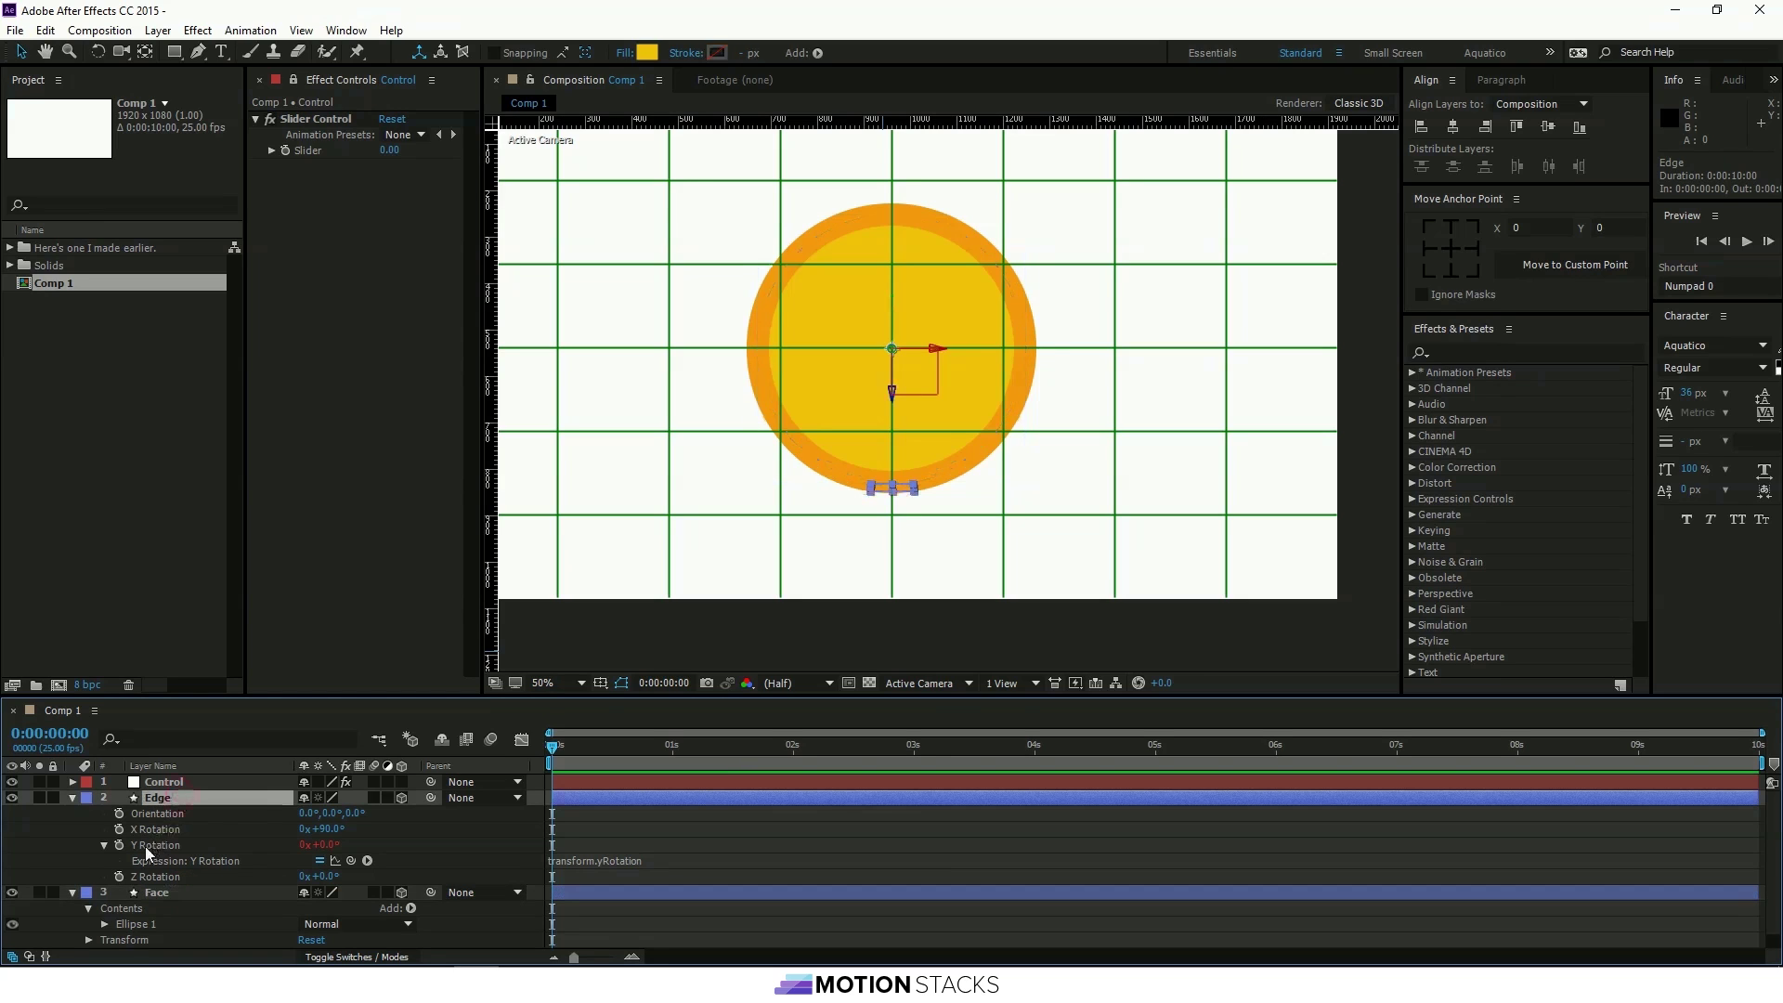
drag(320, 845, 557, 864)
key(ctrl+z)
click(630, 860)
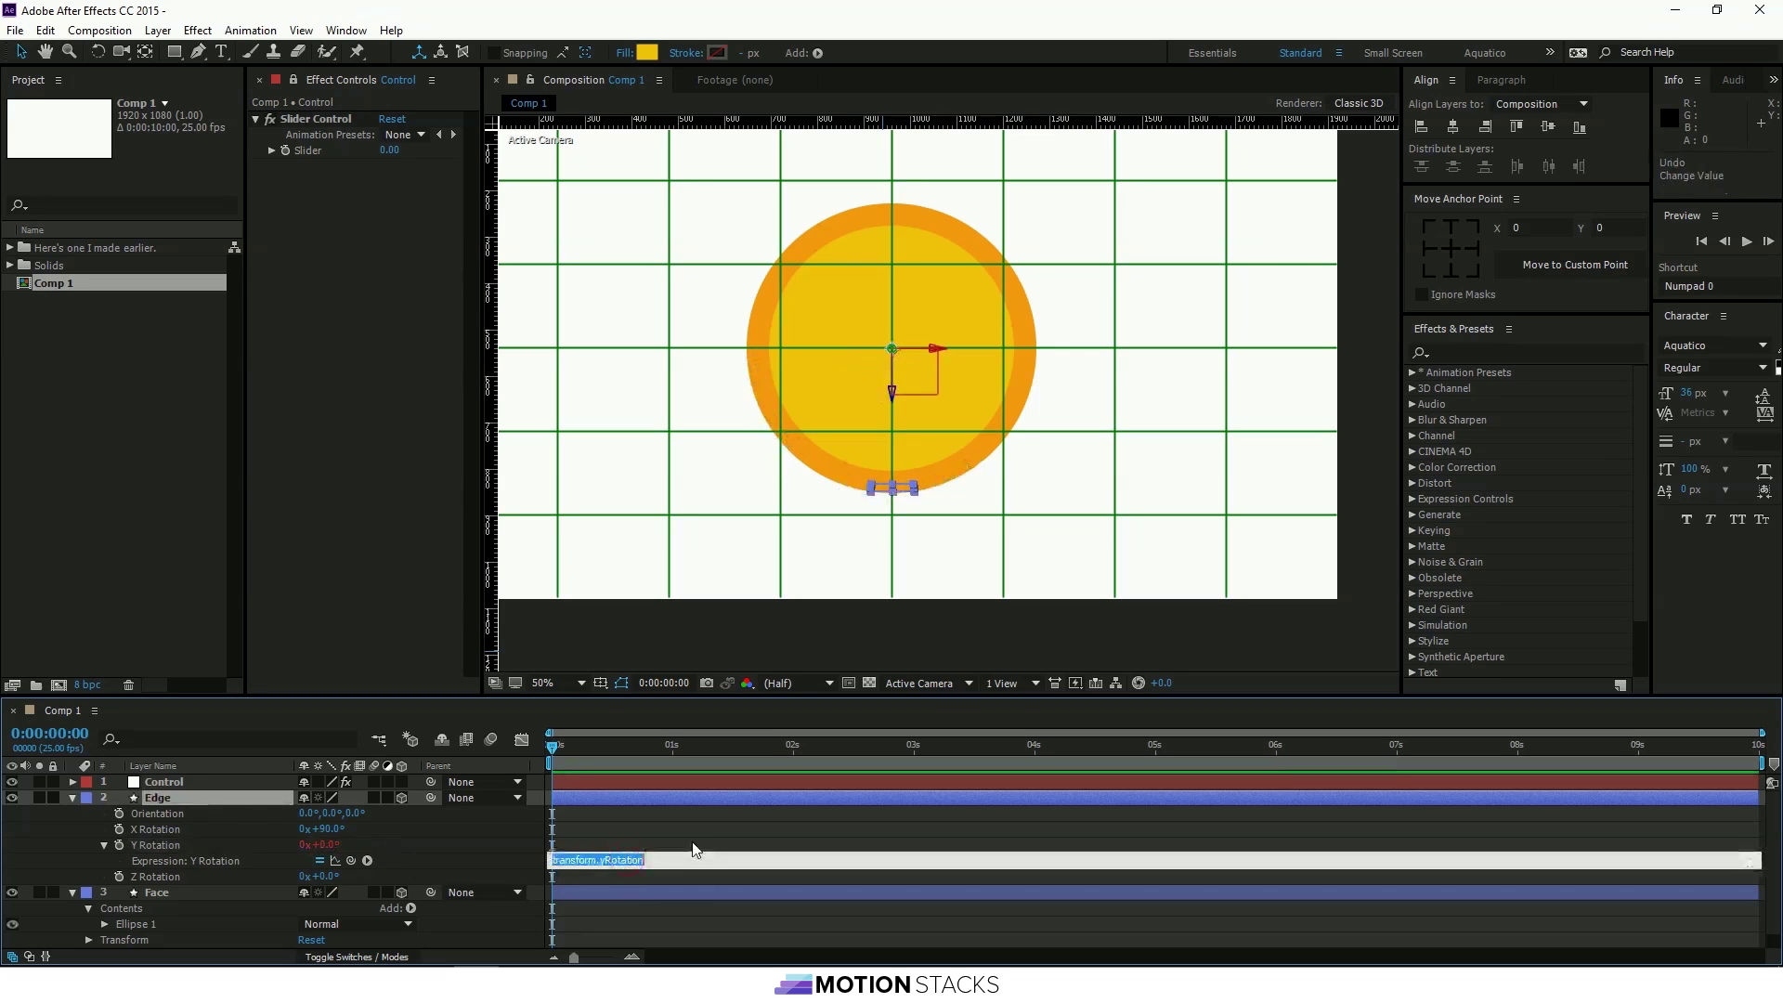
text(index*)
drag(351, 860, 358, 163)
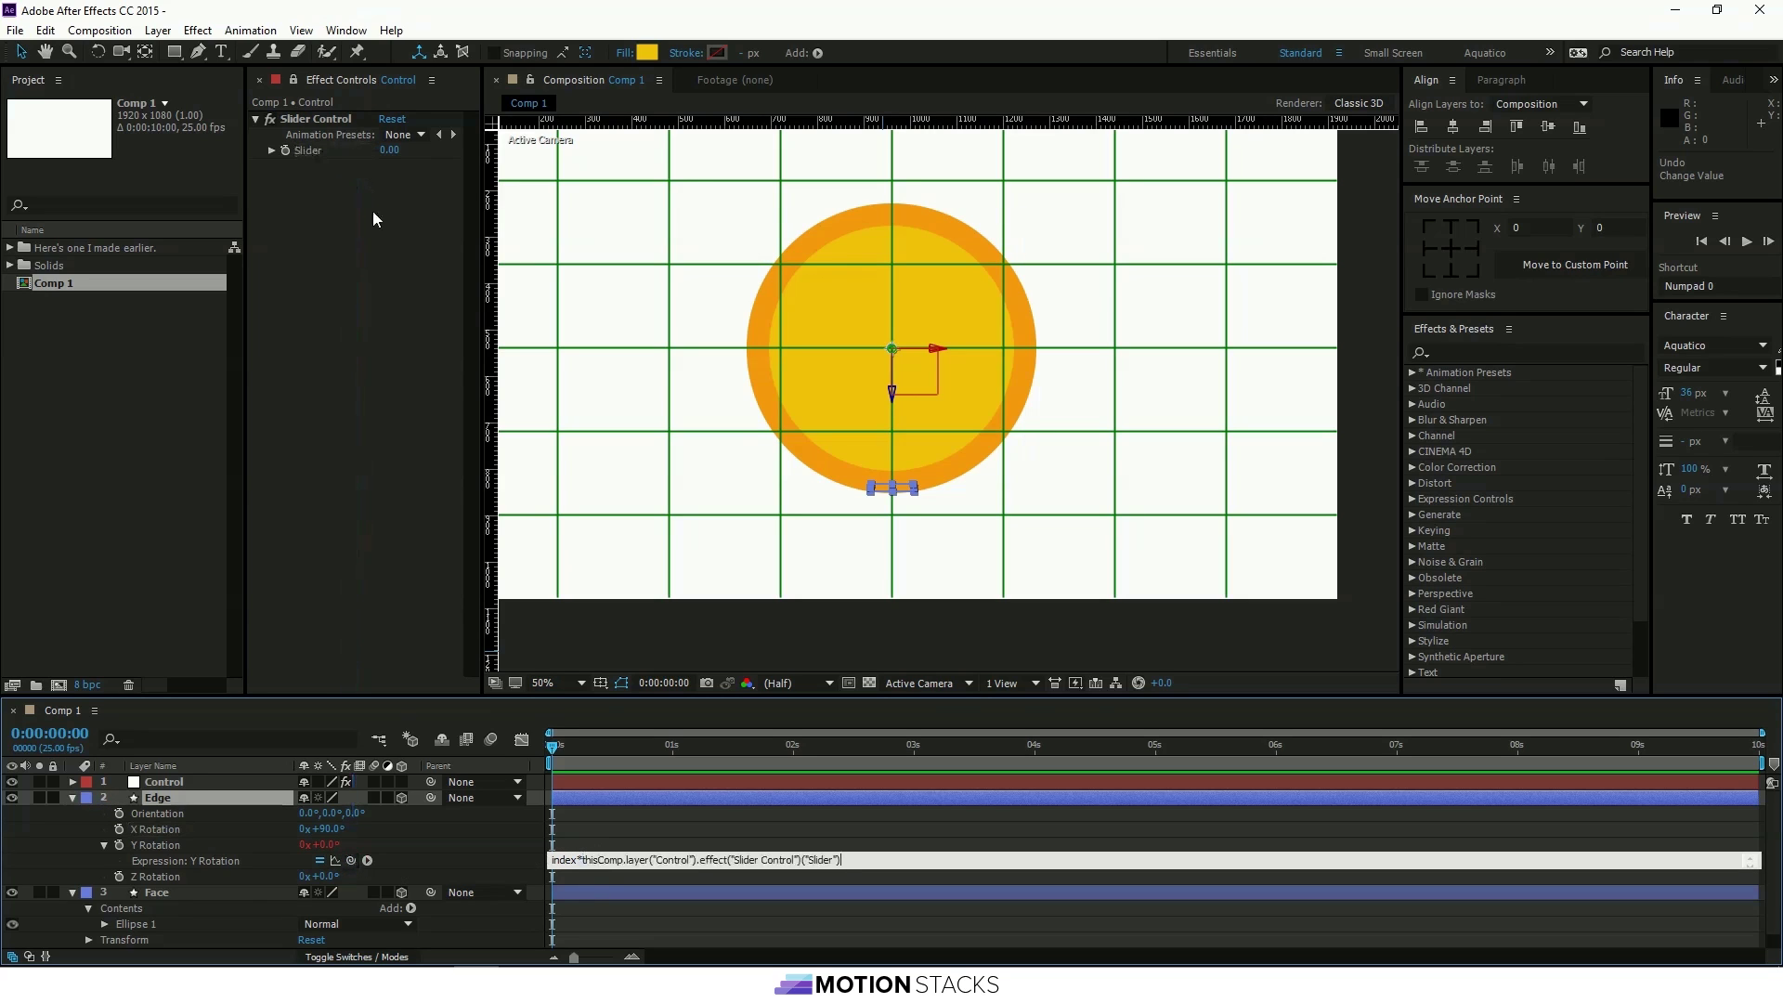
click(629, 847)
Scrub the Control Slider to test the Edge rotation, then undo it.
click(684, 804)
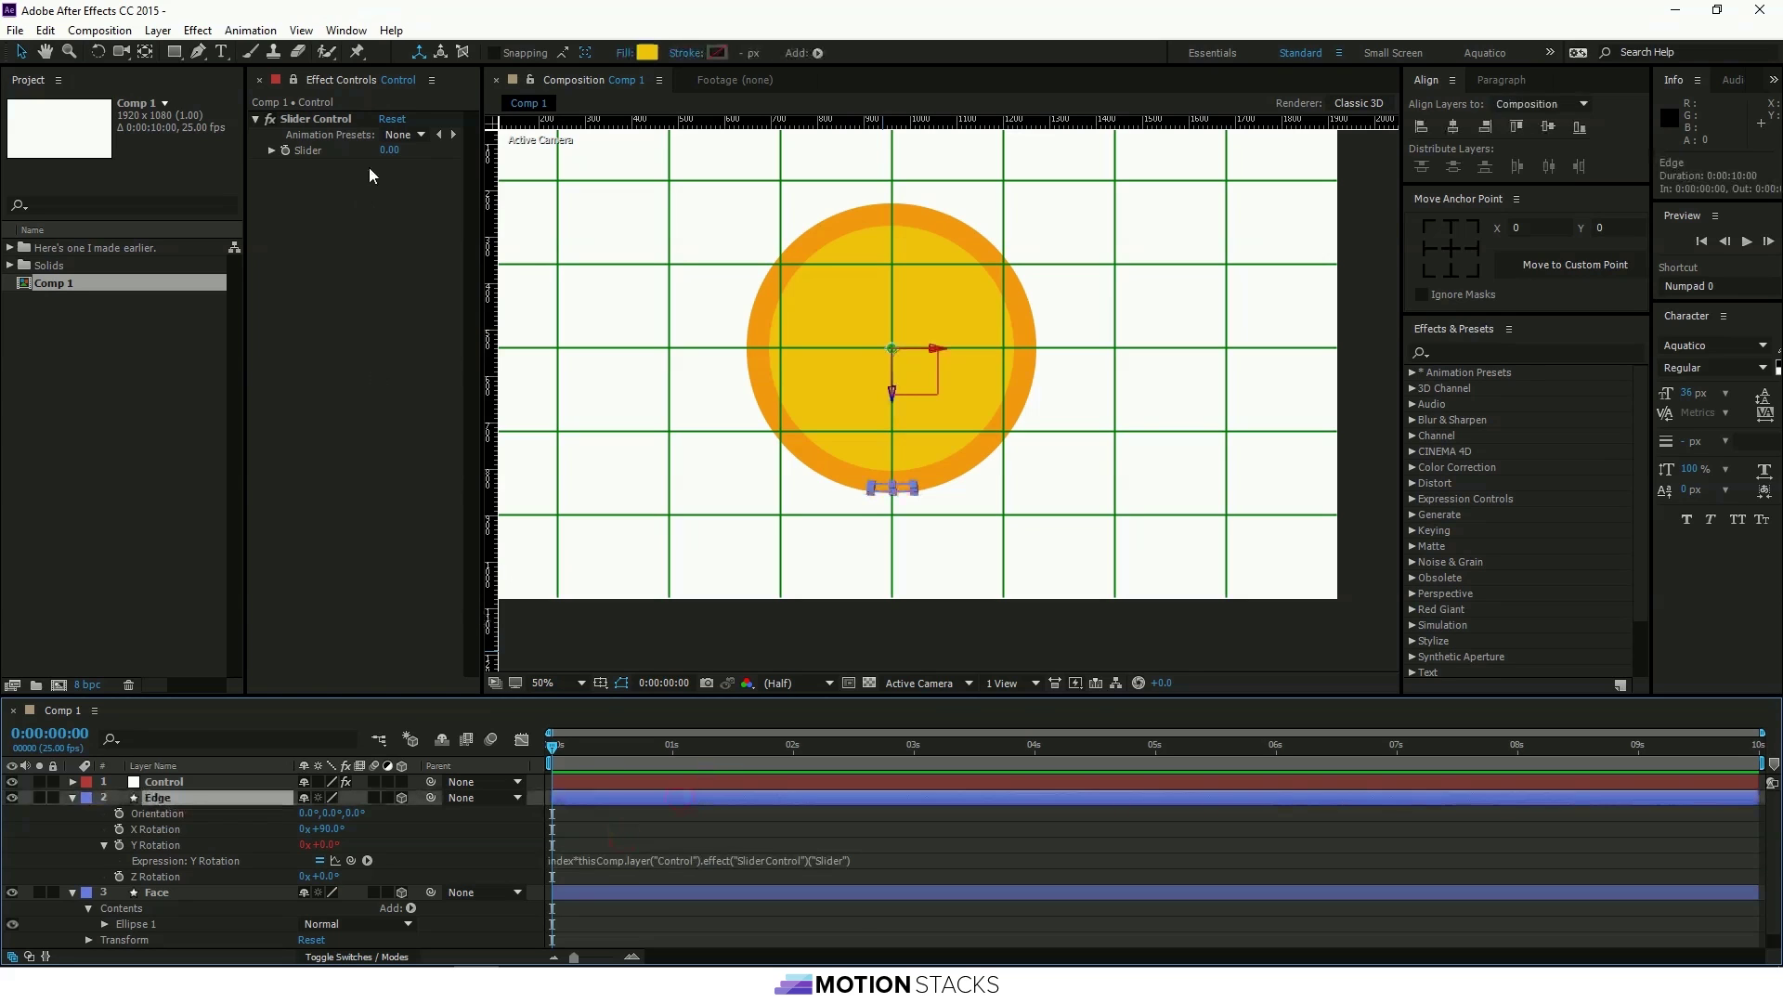
drag(390, 151, 440, 162)
click(792, 800)
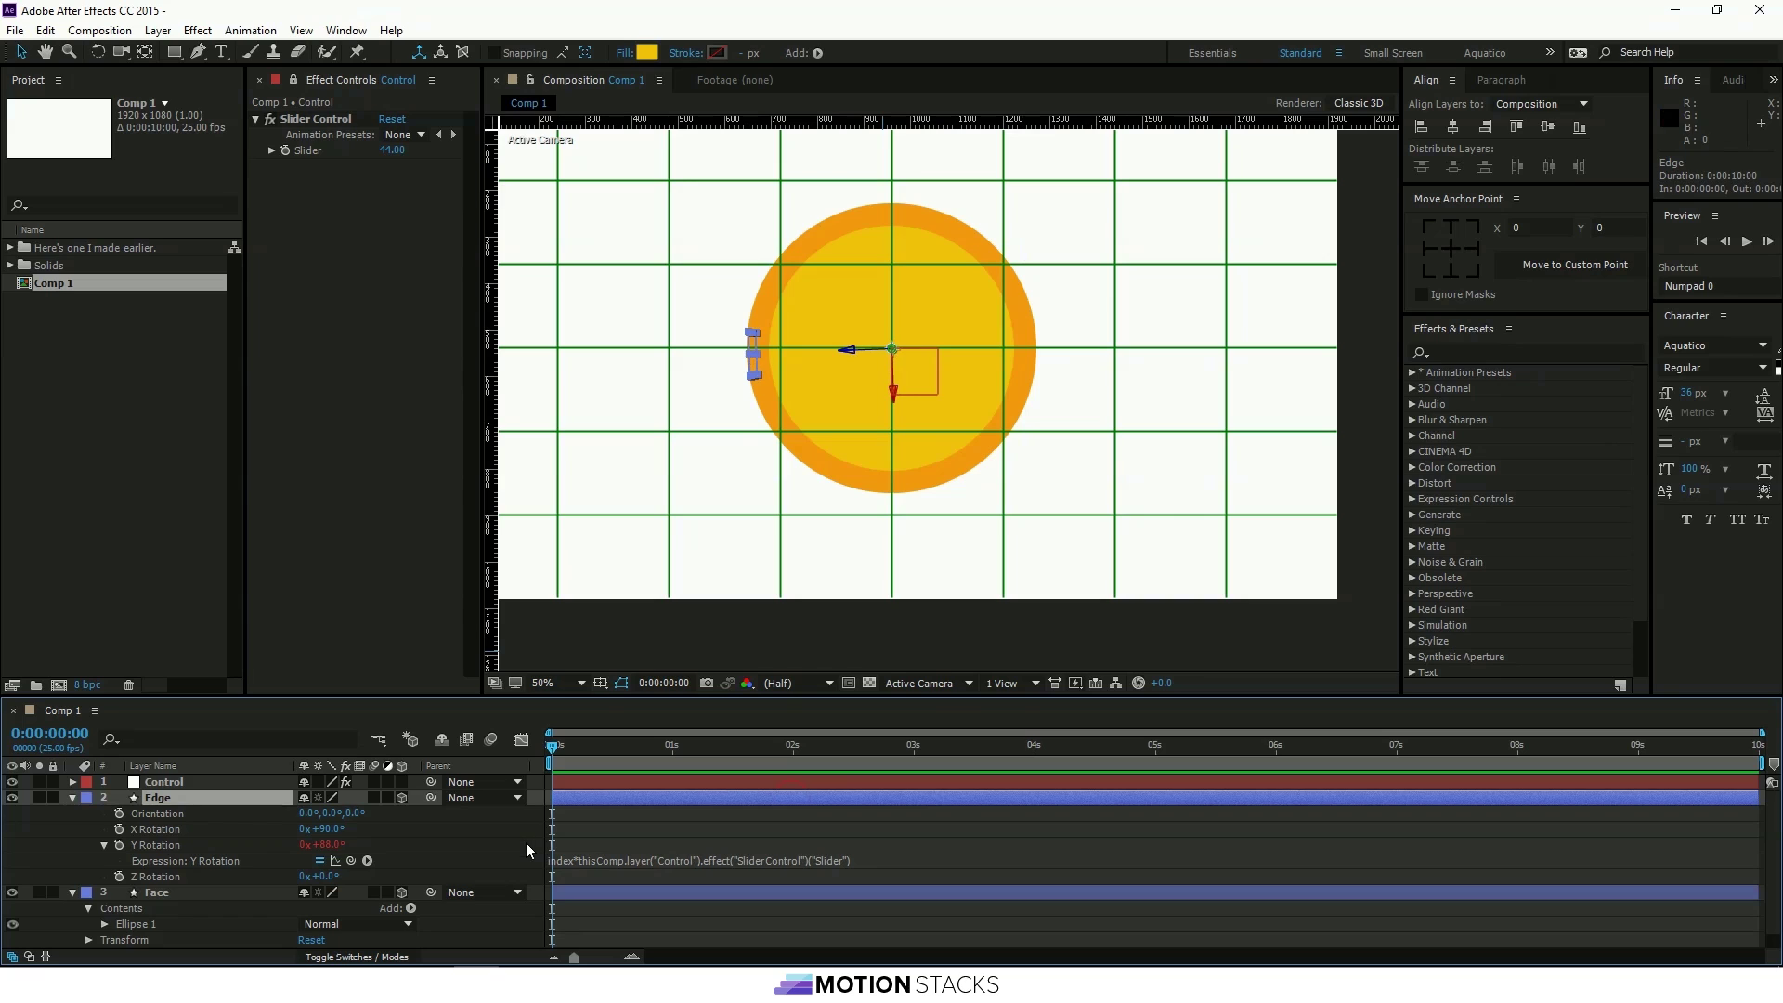
key(ctrl+z)
click(880, 838)
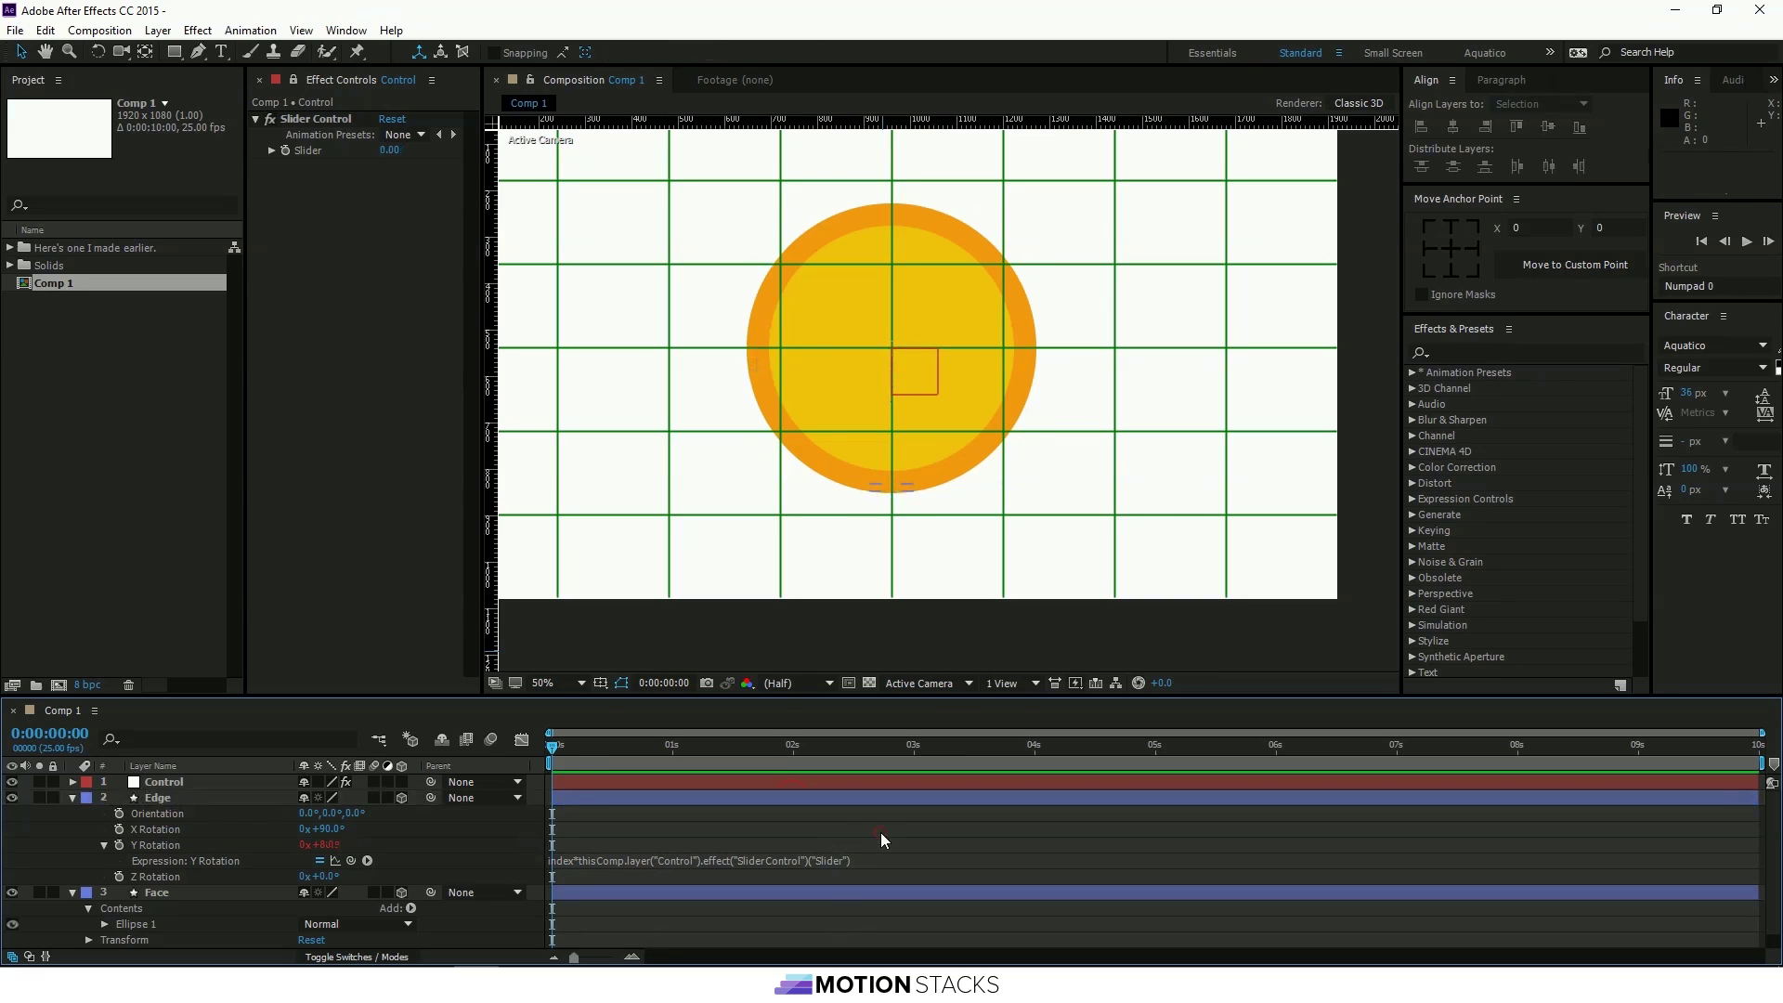
click(578, 799)
Duplicate Edge as Edge 2 and set the Control Slider to 10.
key(ctrl+d)
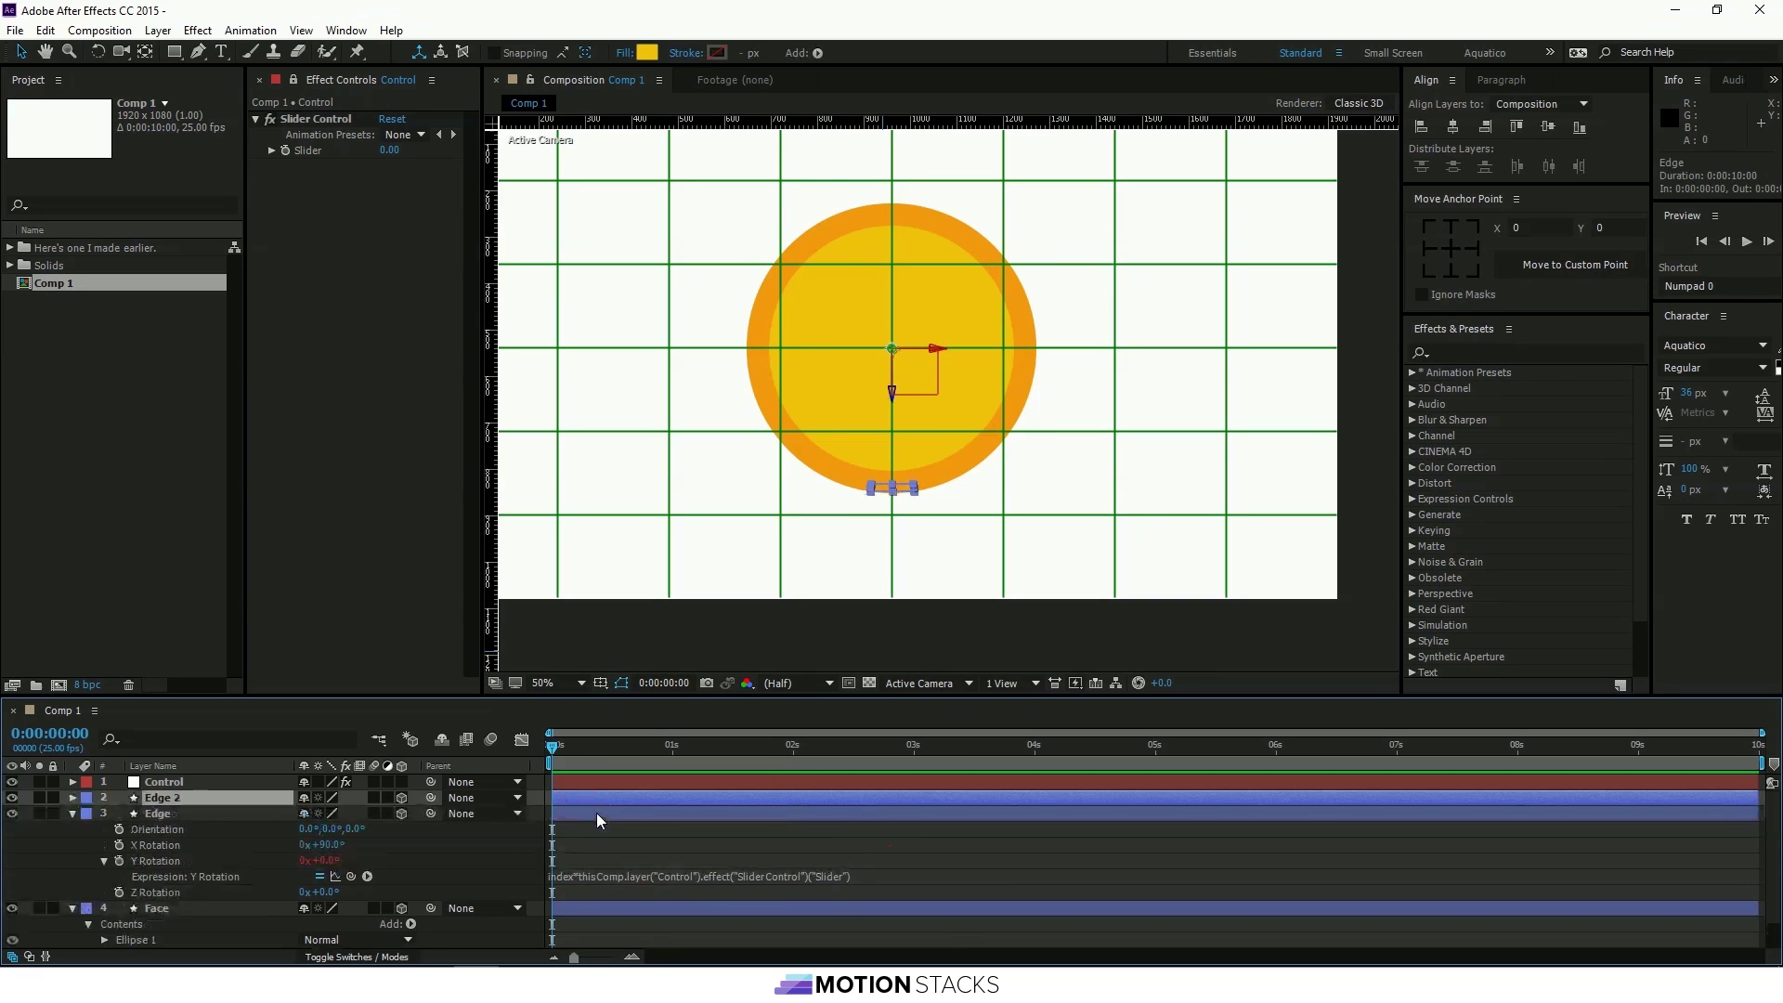
click(392, 150)
text(10)
key(Return)
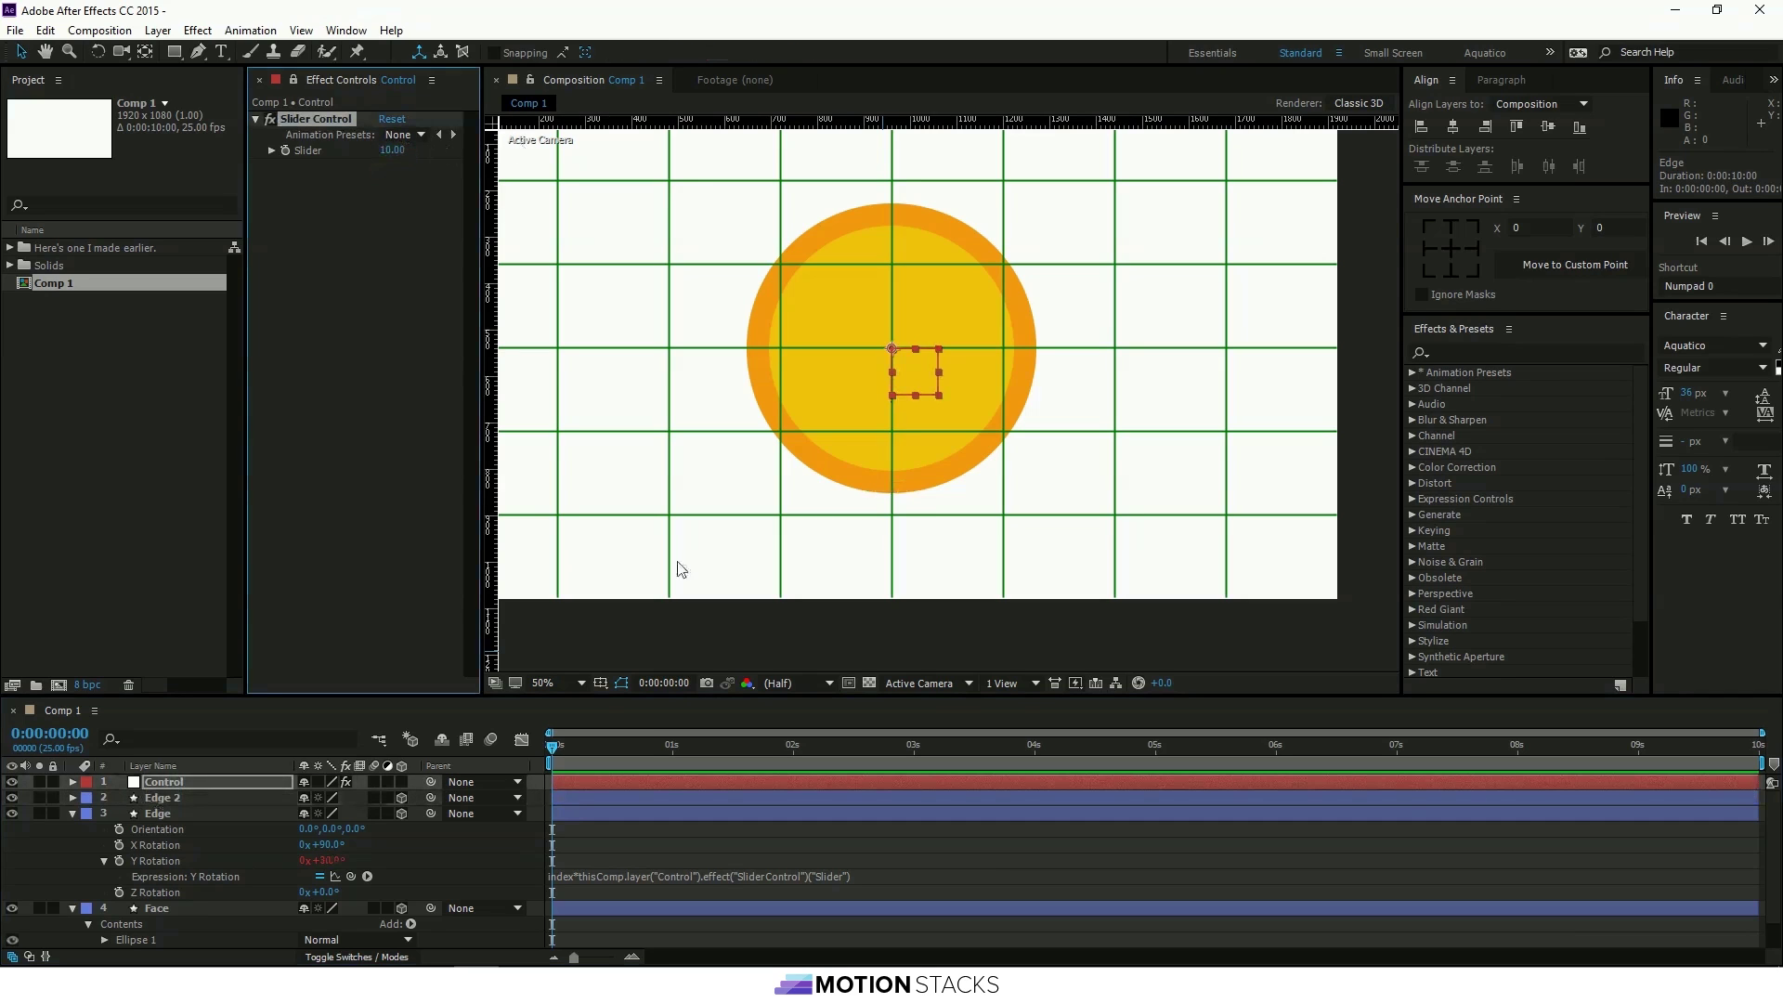
Compare the Edge and Edge 2 pieces by selecting each layer in turn.
click(620, 798)
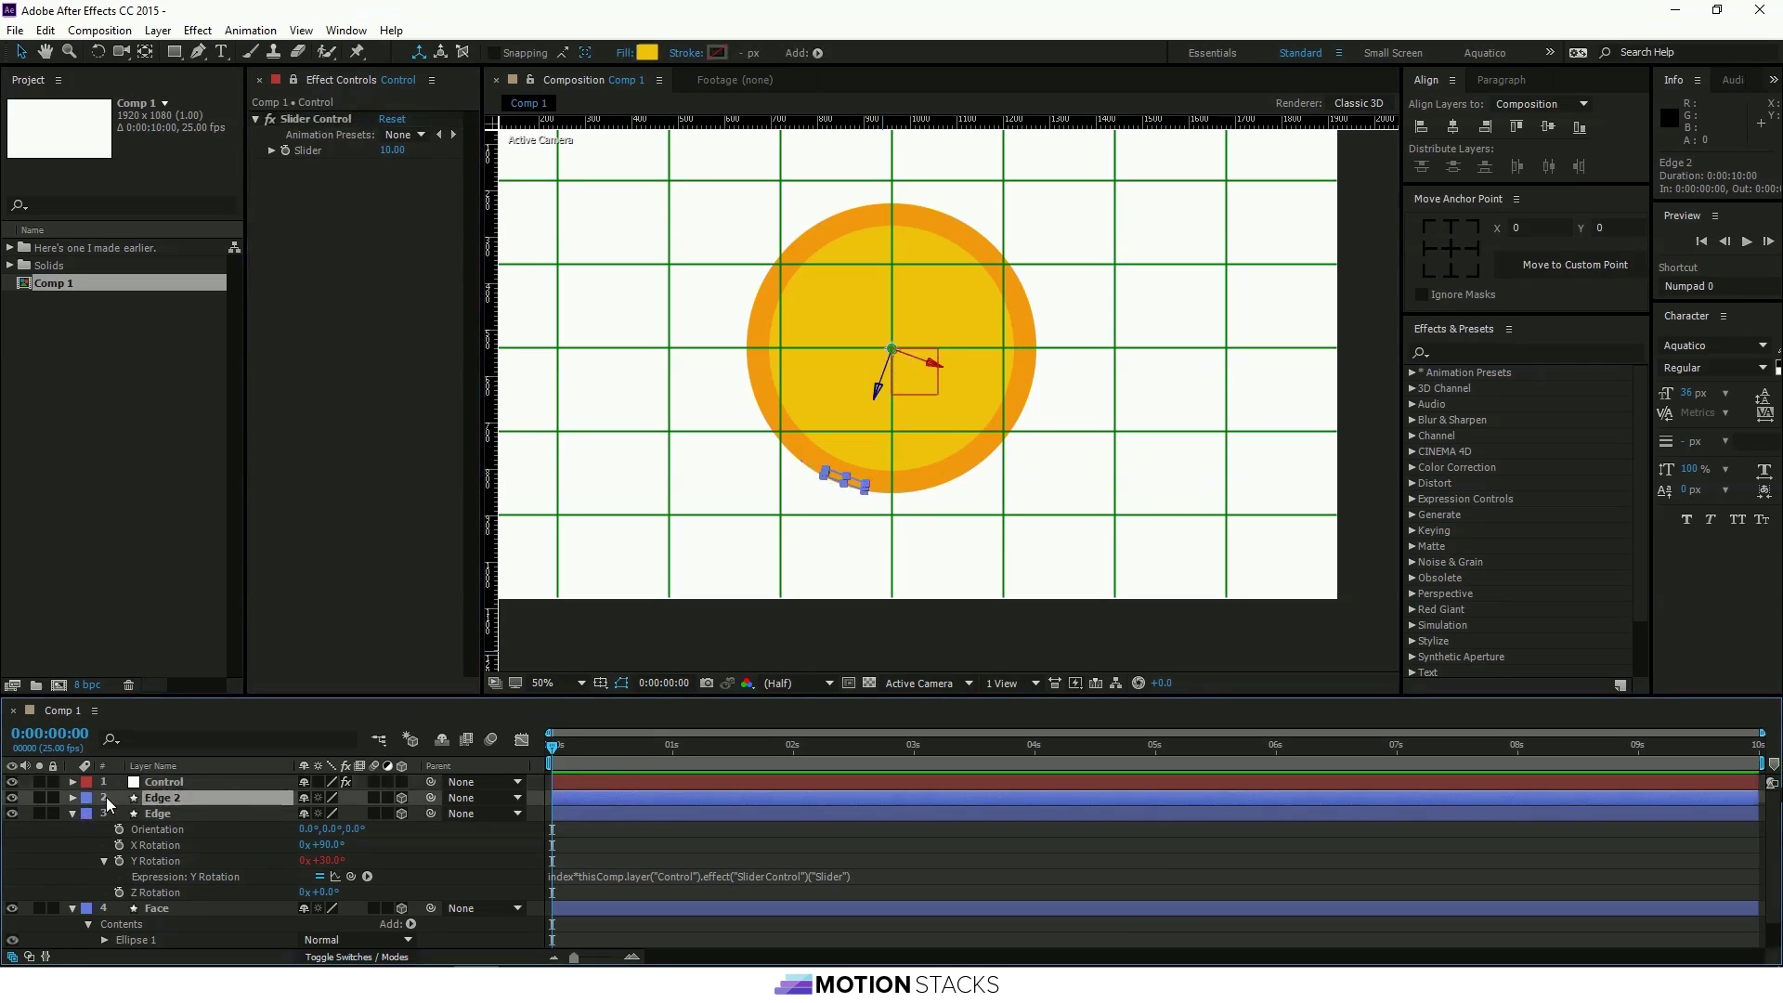
click(648, 813)
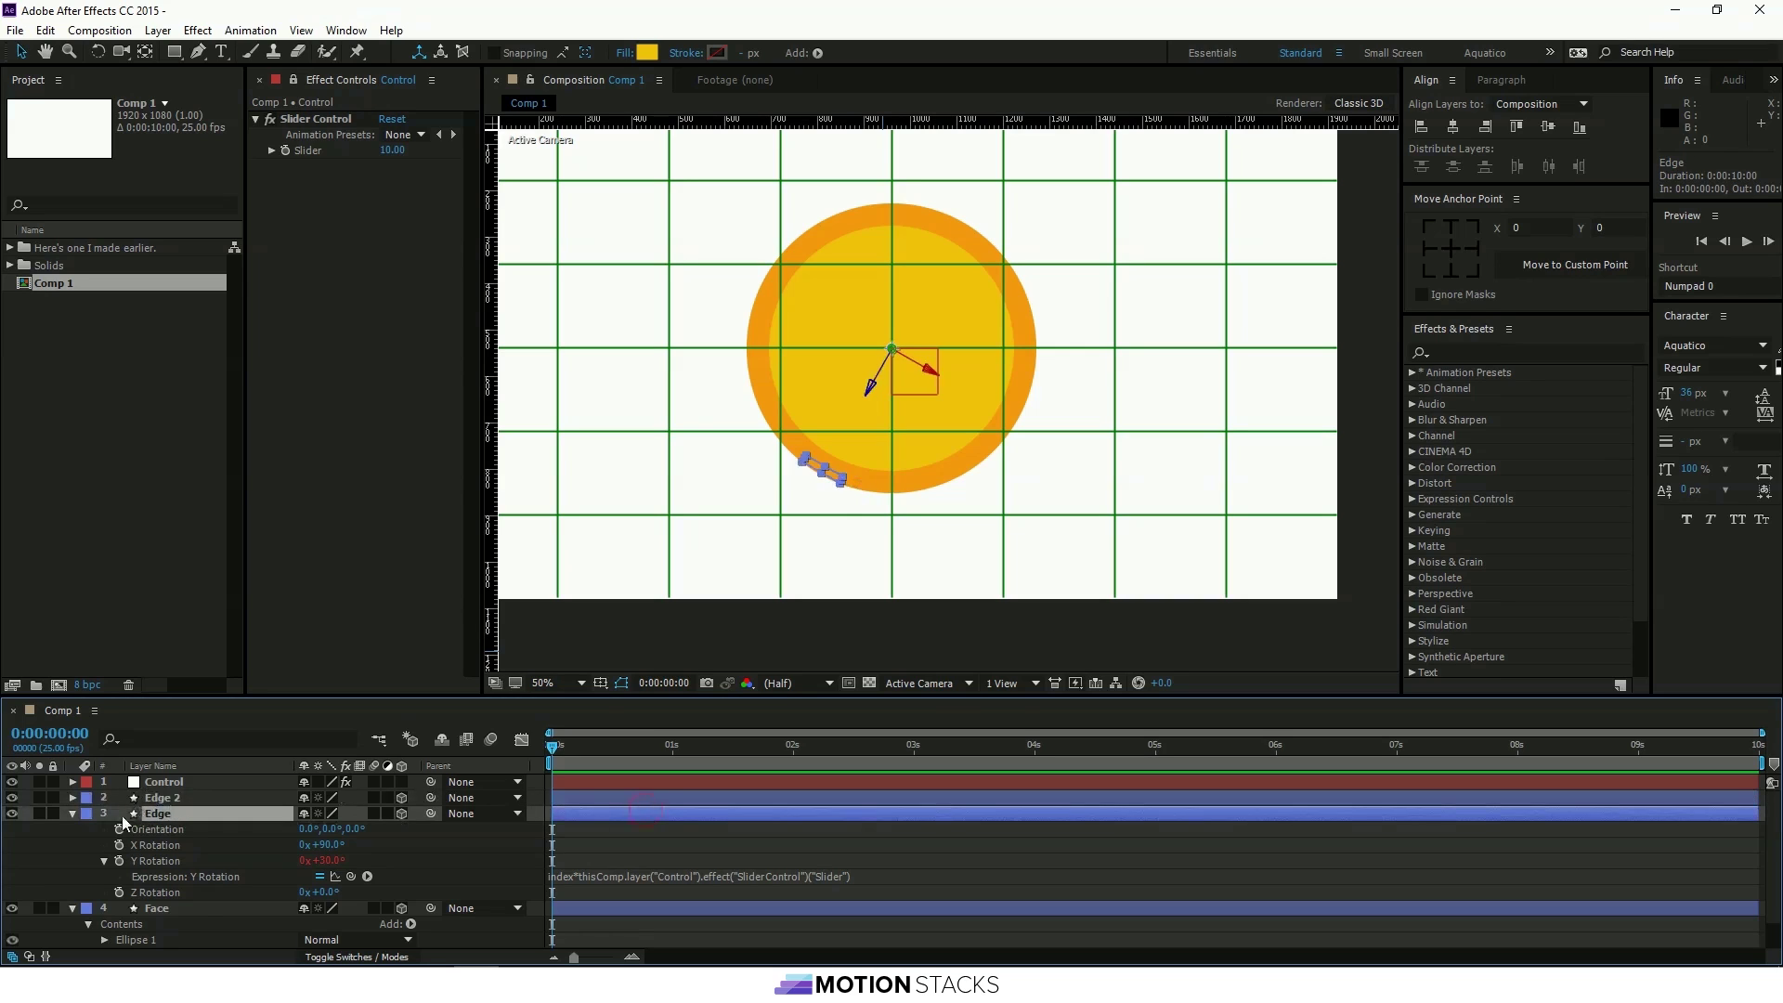
click(612, 799)
click(618, 814)
click(613, 799)
click(618, 812)
Change the Control Slider value to 15.
click(405, 148)
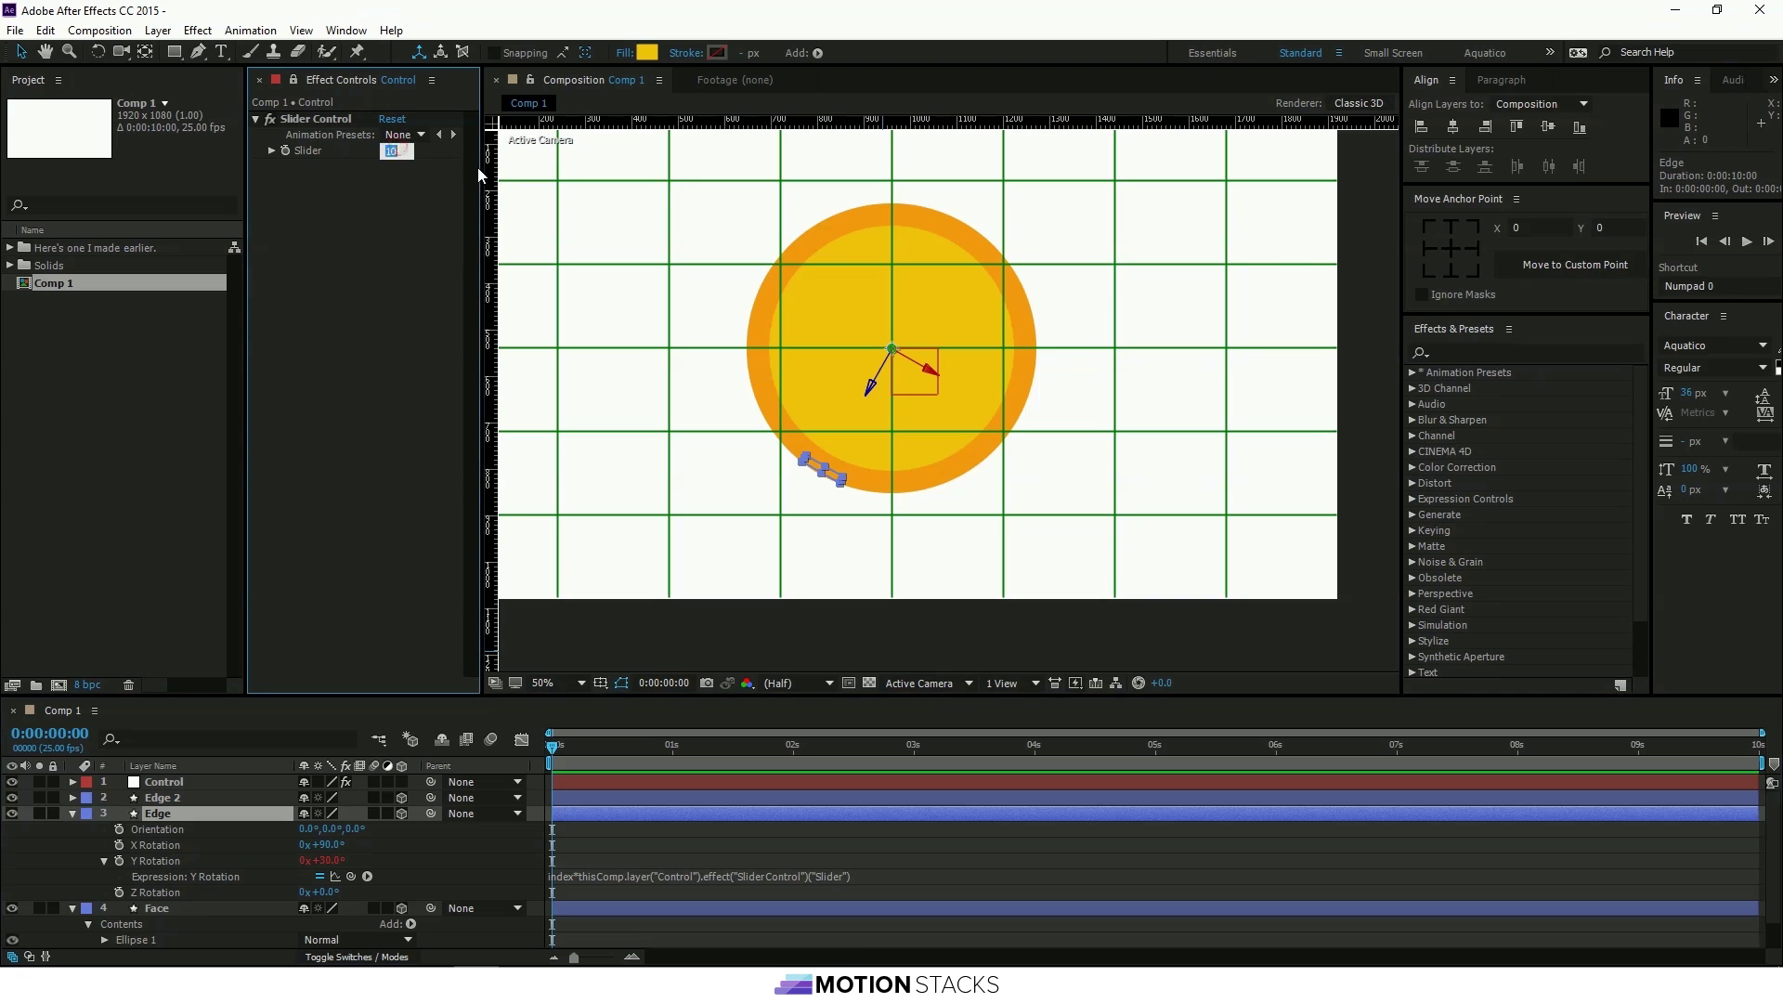
text(15)
key(Return)
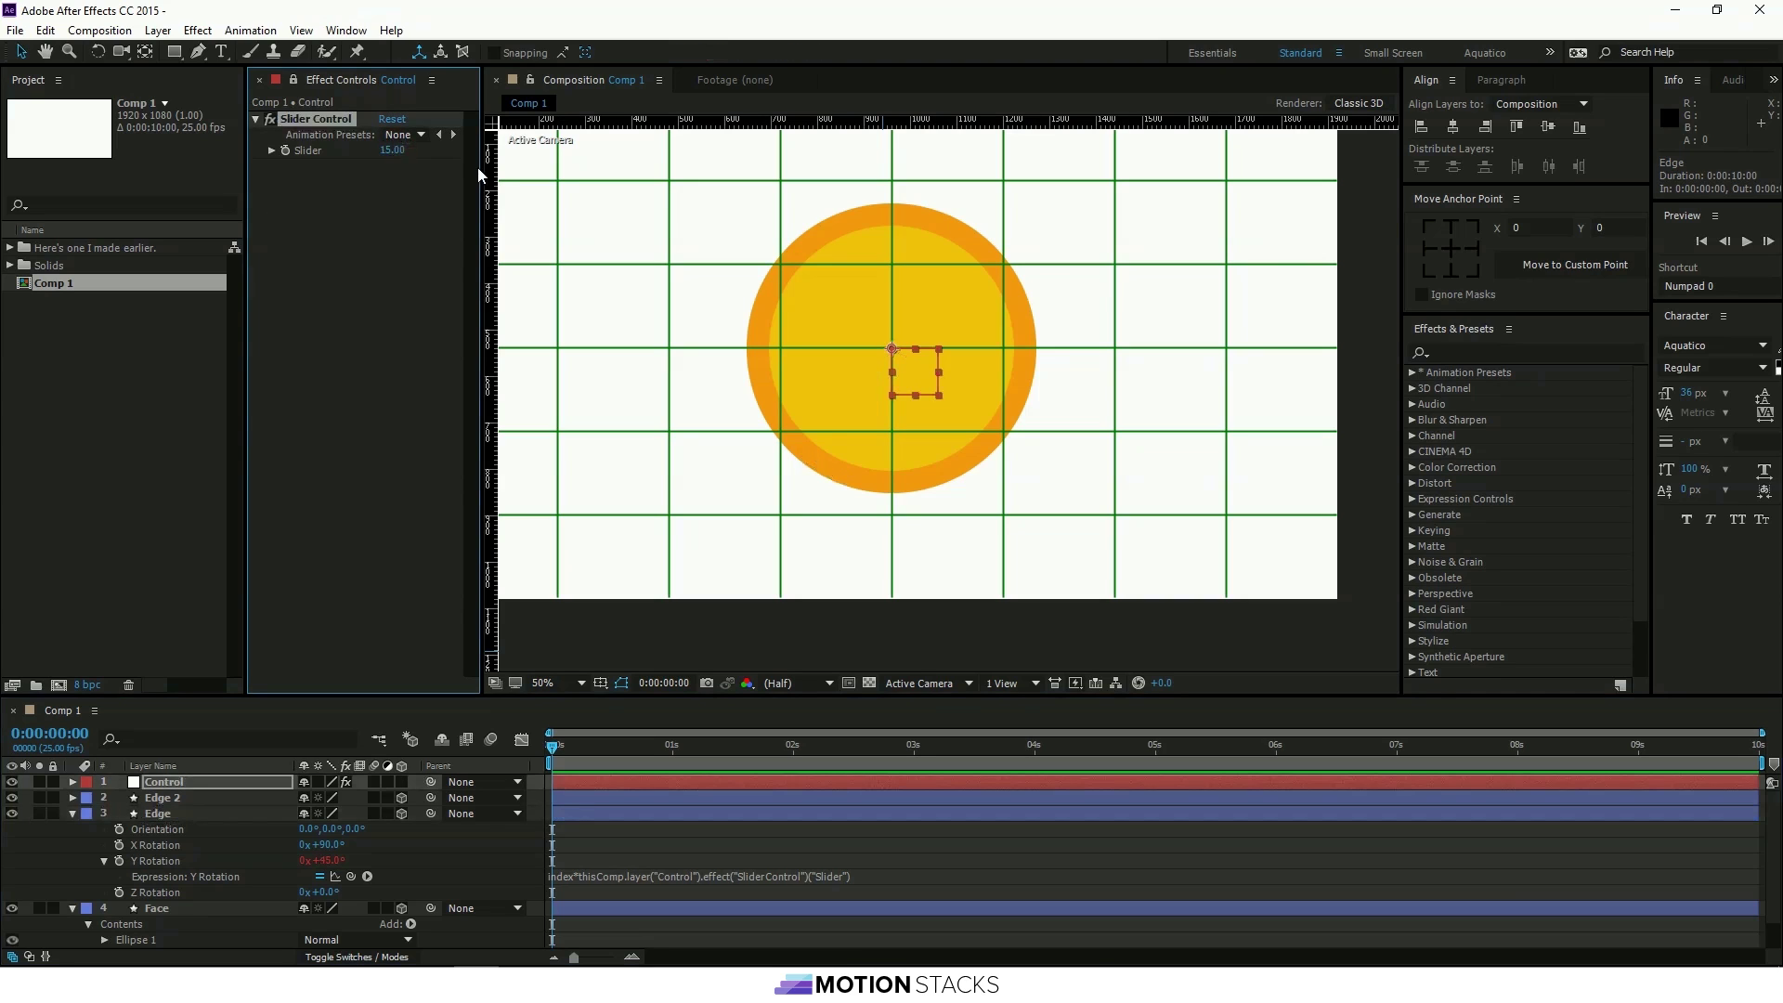
click(699, 798)
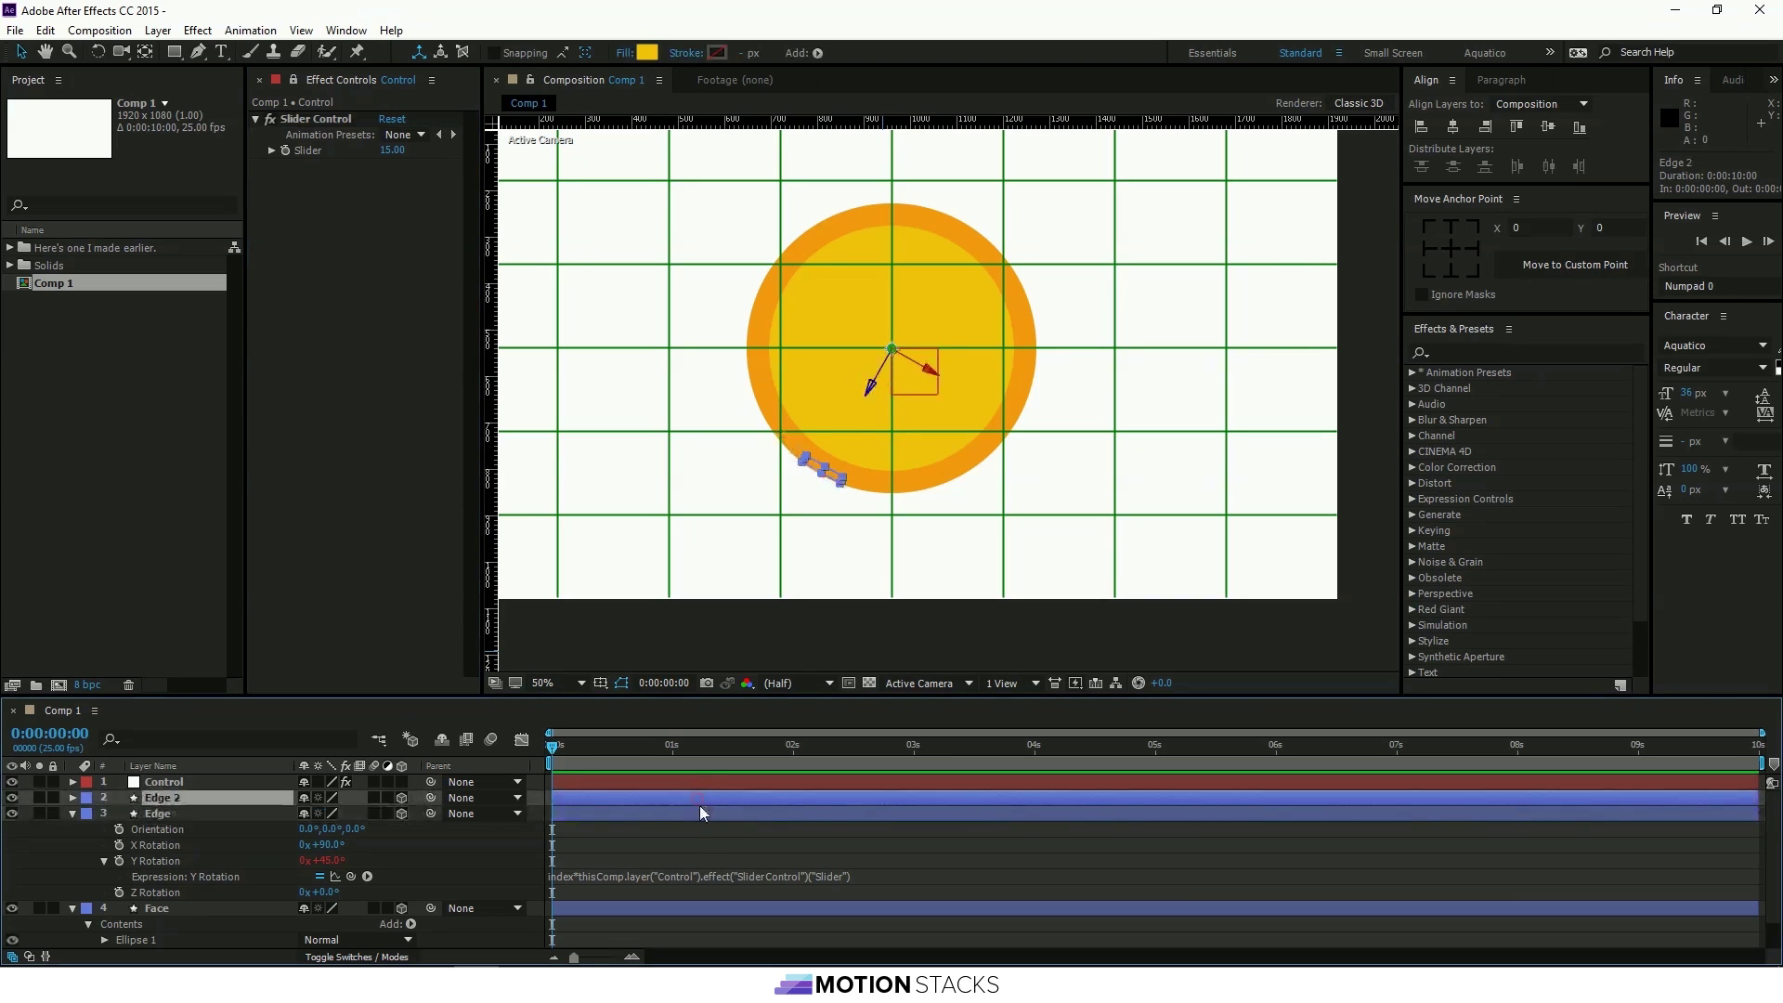
click(703, 813)
click(710, 798)
Duplicate the Edge piece twice more and check each copy's position on the rim.
key(ctrl+d)
key(ctrl+d)
key(ctrl+d)
key(ctrl+d)
key(ctrl+d)
key(ctrl+d)
key(ctrl+d)
key(ctrl+d)
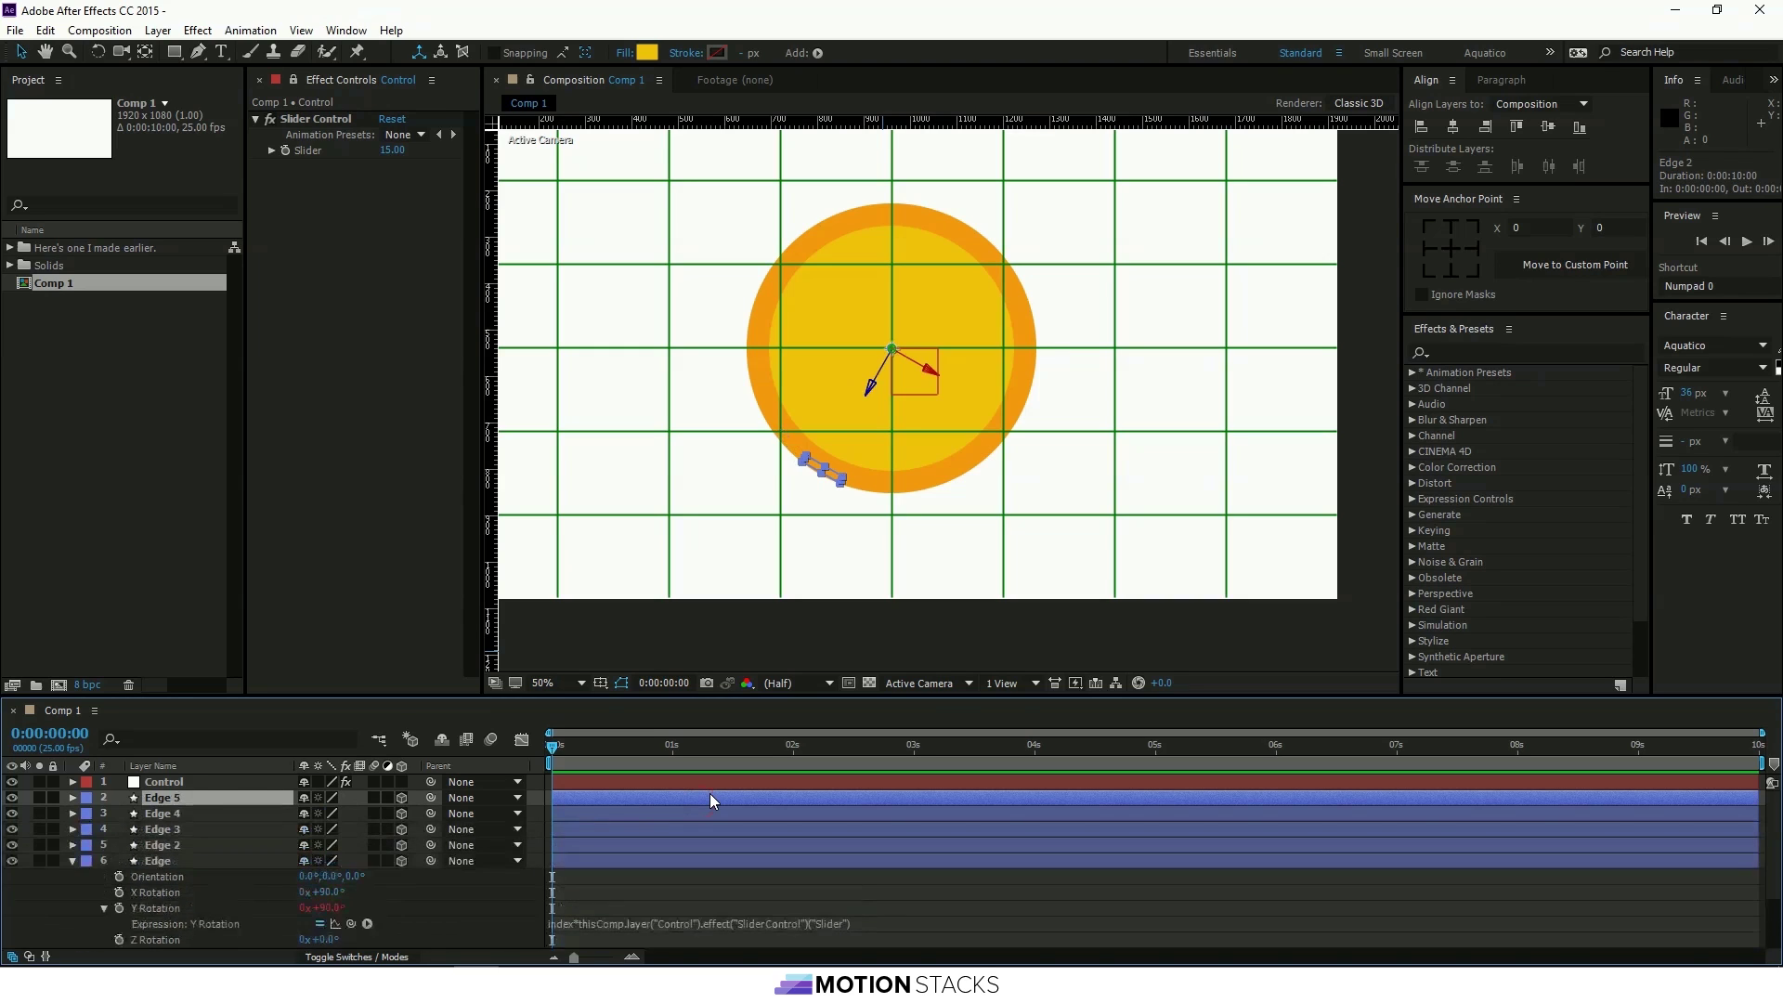
key(ctrl+d)
key(ctrl+d)
key(ctrl+d)
key(ctrl+d)
key(ctrl+d)
key(ctrl+d)
key(ctrl+d)
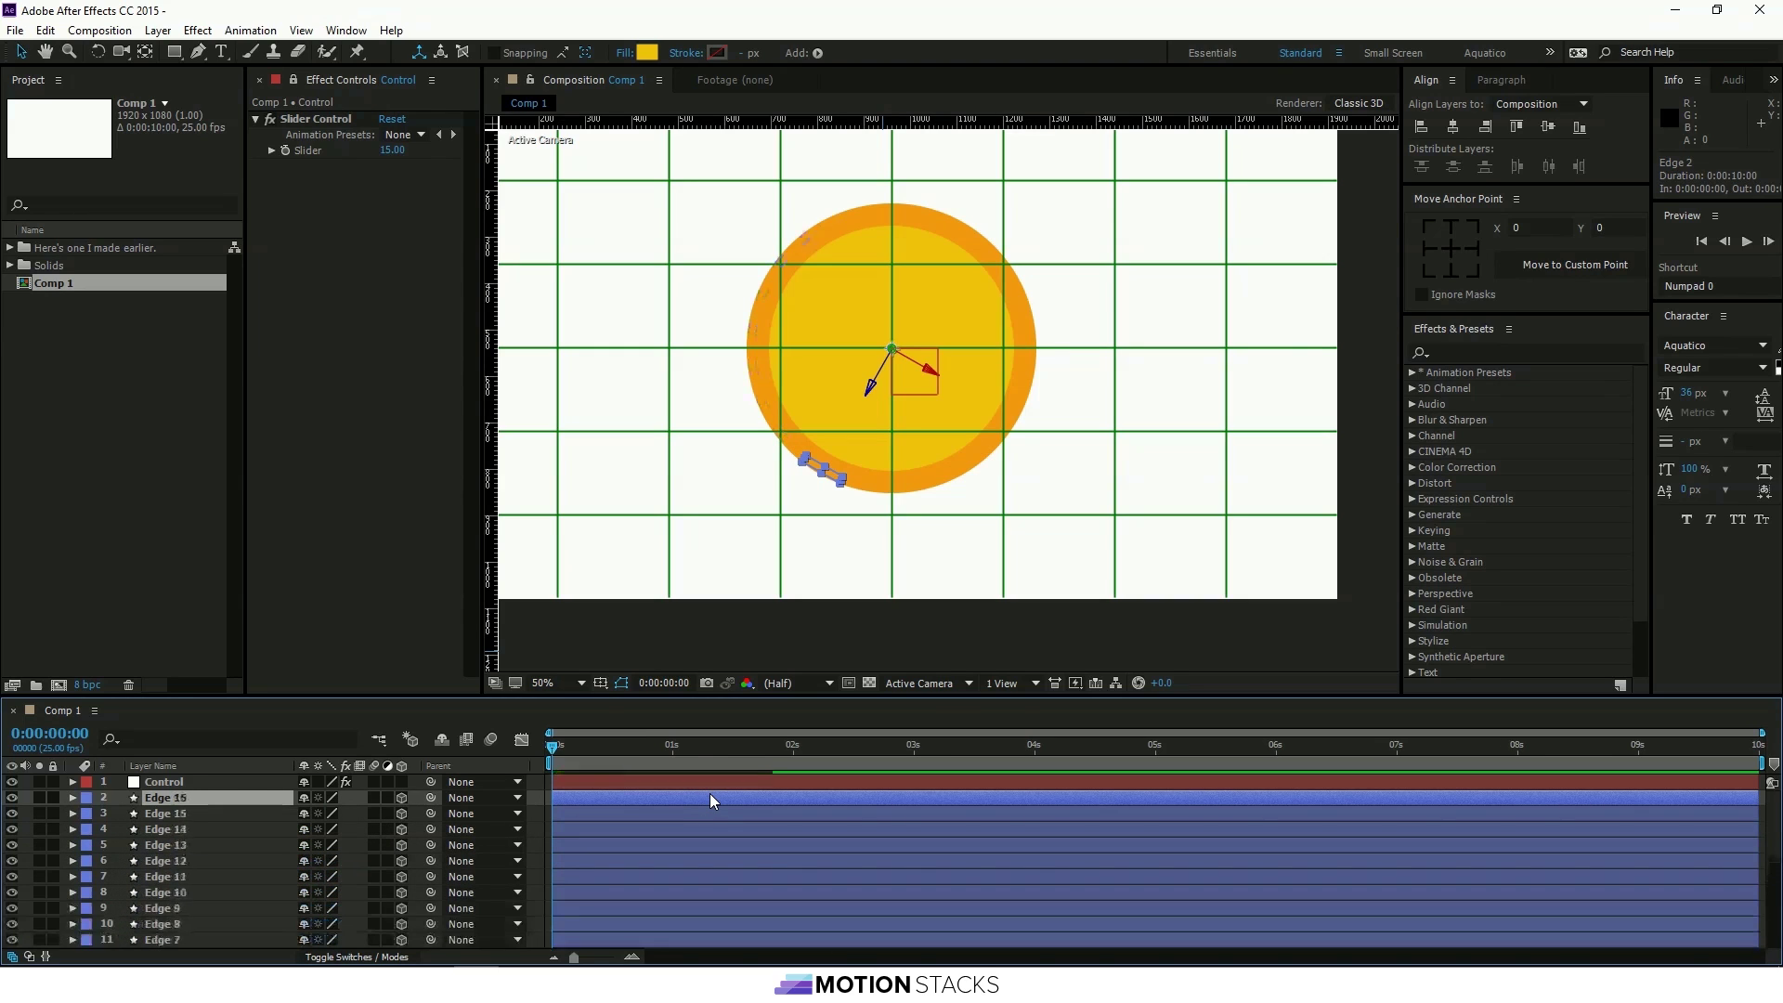
click(711, 813)
click(714, 829)
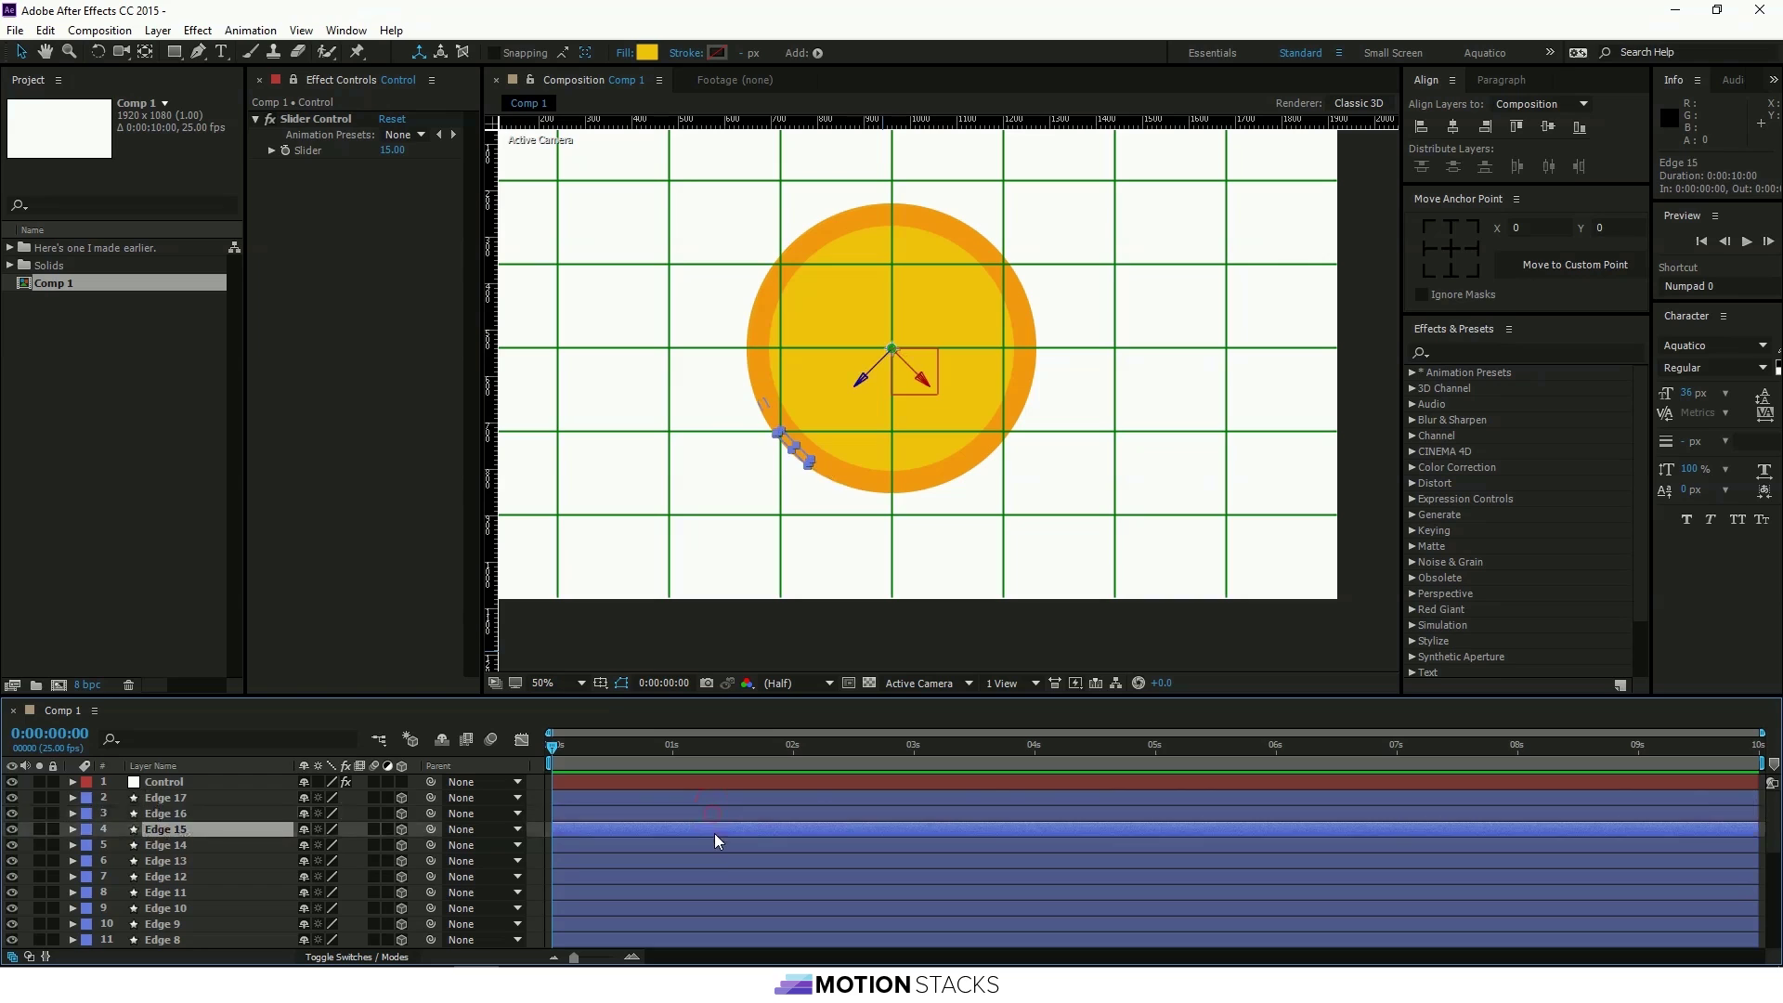
click(715, 856)
click(716, 876)
click(720, 908)
scroll(724, 896, down, 2)
click(727, 893)
scroll(754, 908, down, 1)
click(754, 908)
scroll(747, 882, up, 3)
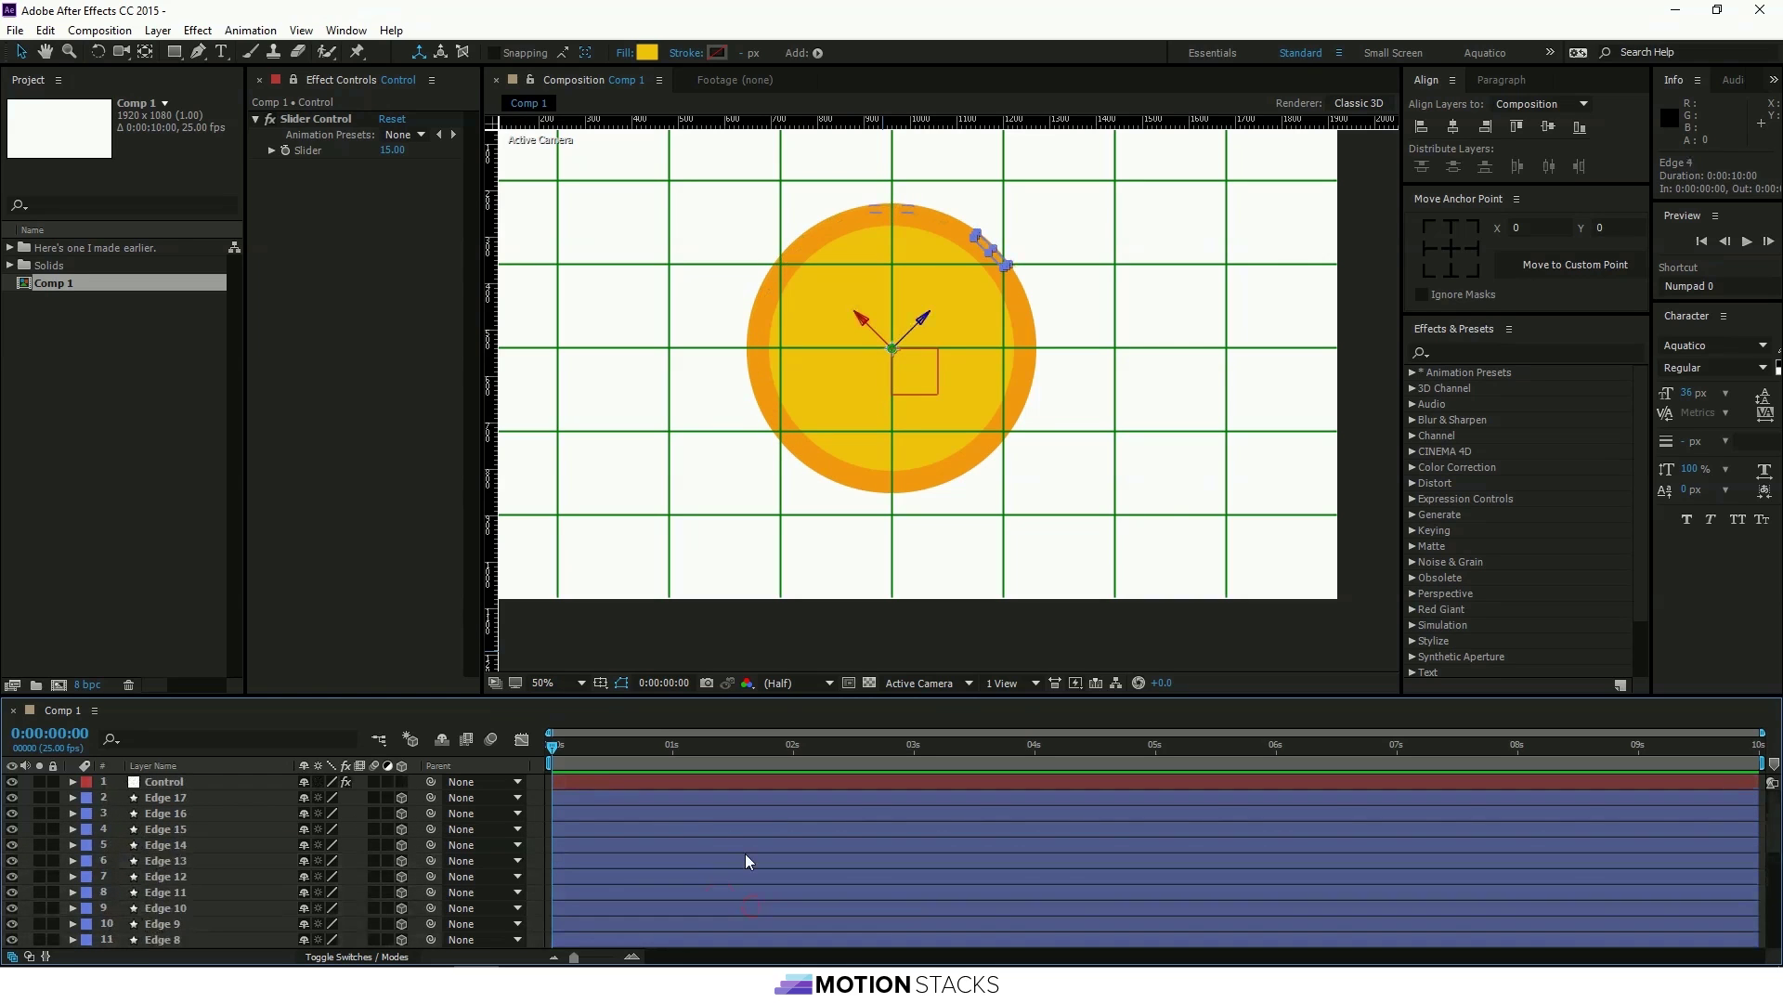
Duplicate the top Edge 17 layer until the copies reach Edge 23.
click(691, 797)
key(ctrl+d)
key(ctrl+d)
key(ctrl+d)
key(ctrl+d)
key(ctrl+d)
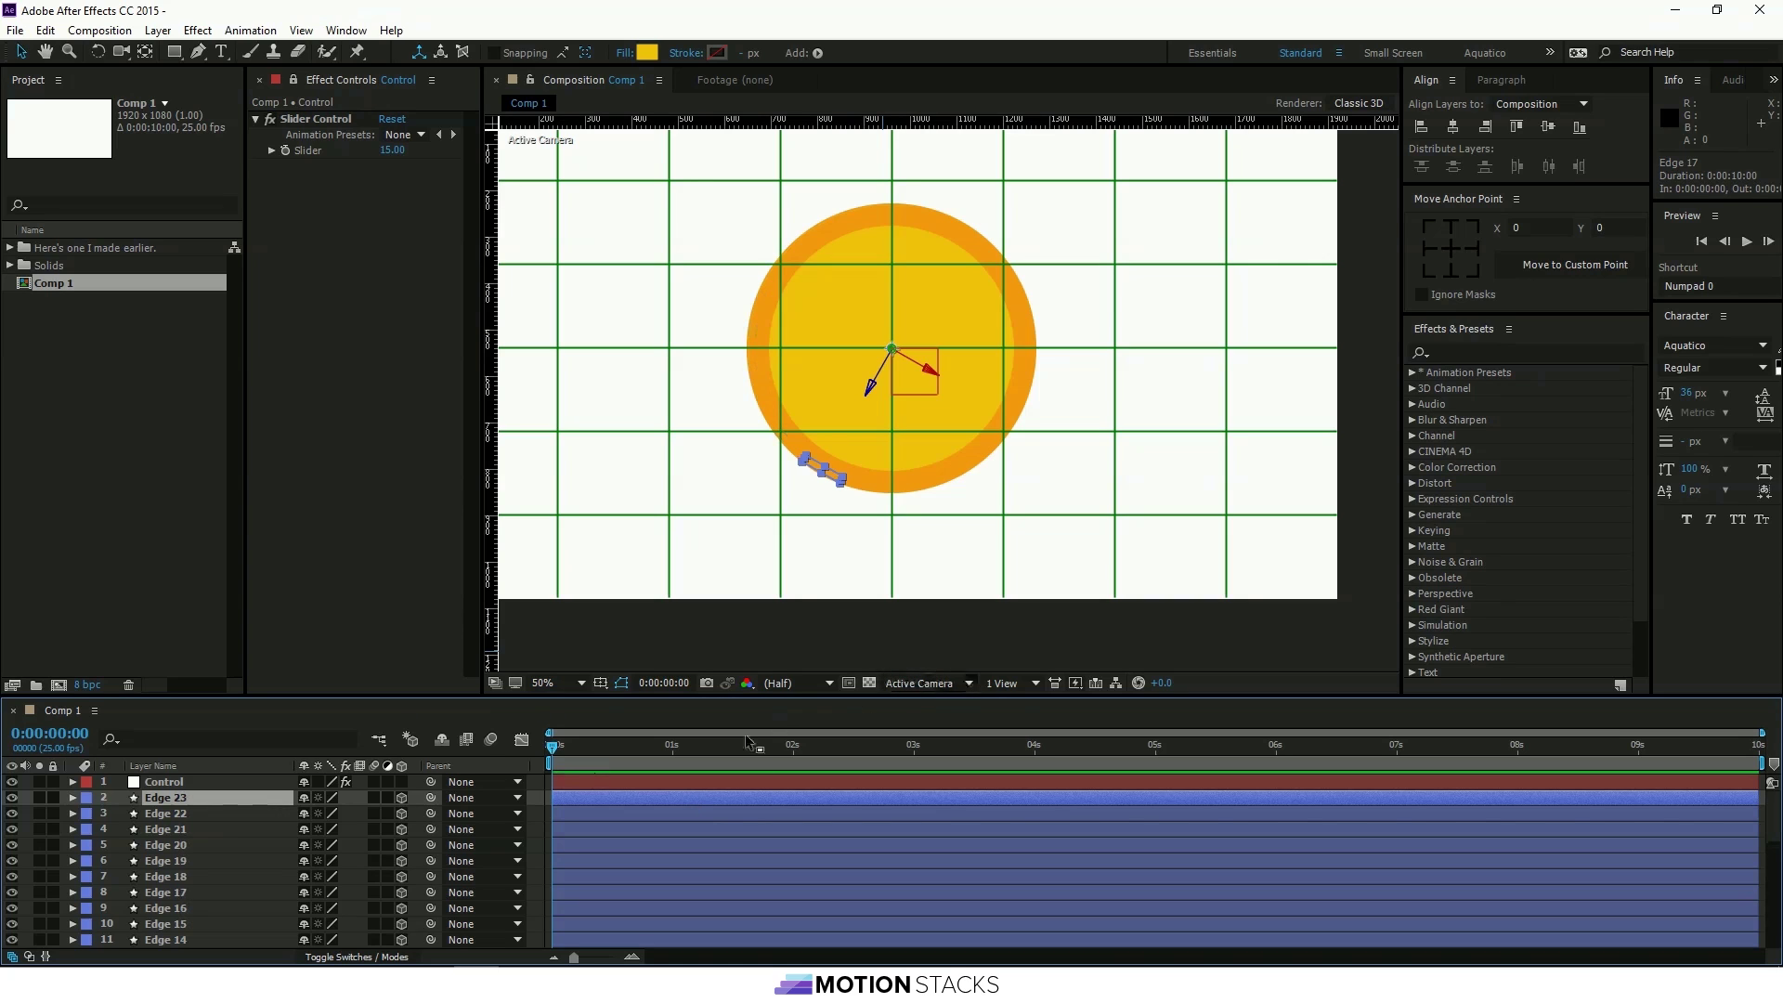
click(212, 783)
click(227, 799)
scroll(242, 827, down, 4)
scroll(242, 827, down, 2)
scroll(184, 868, up, 2)
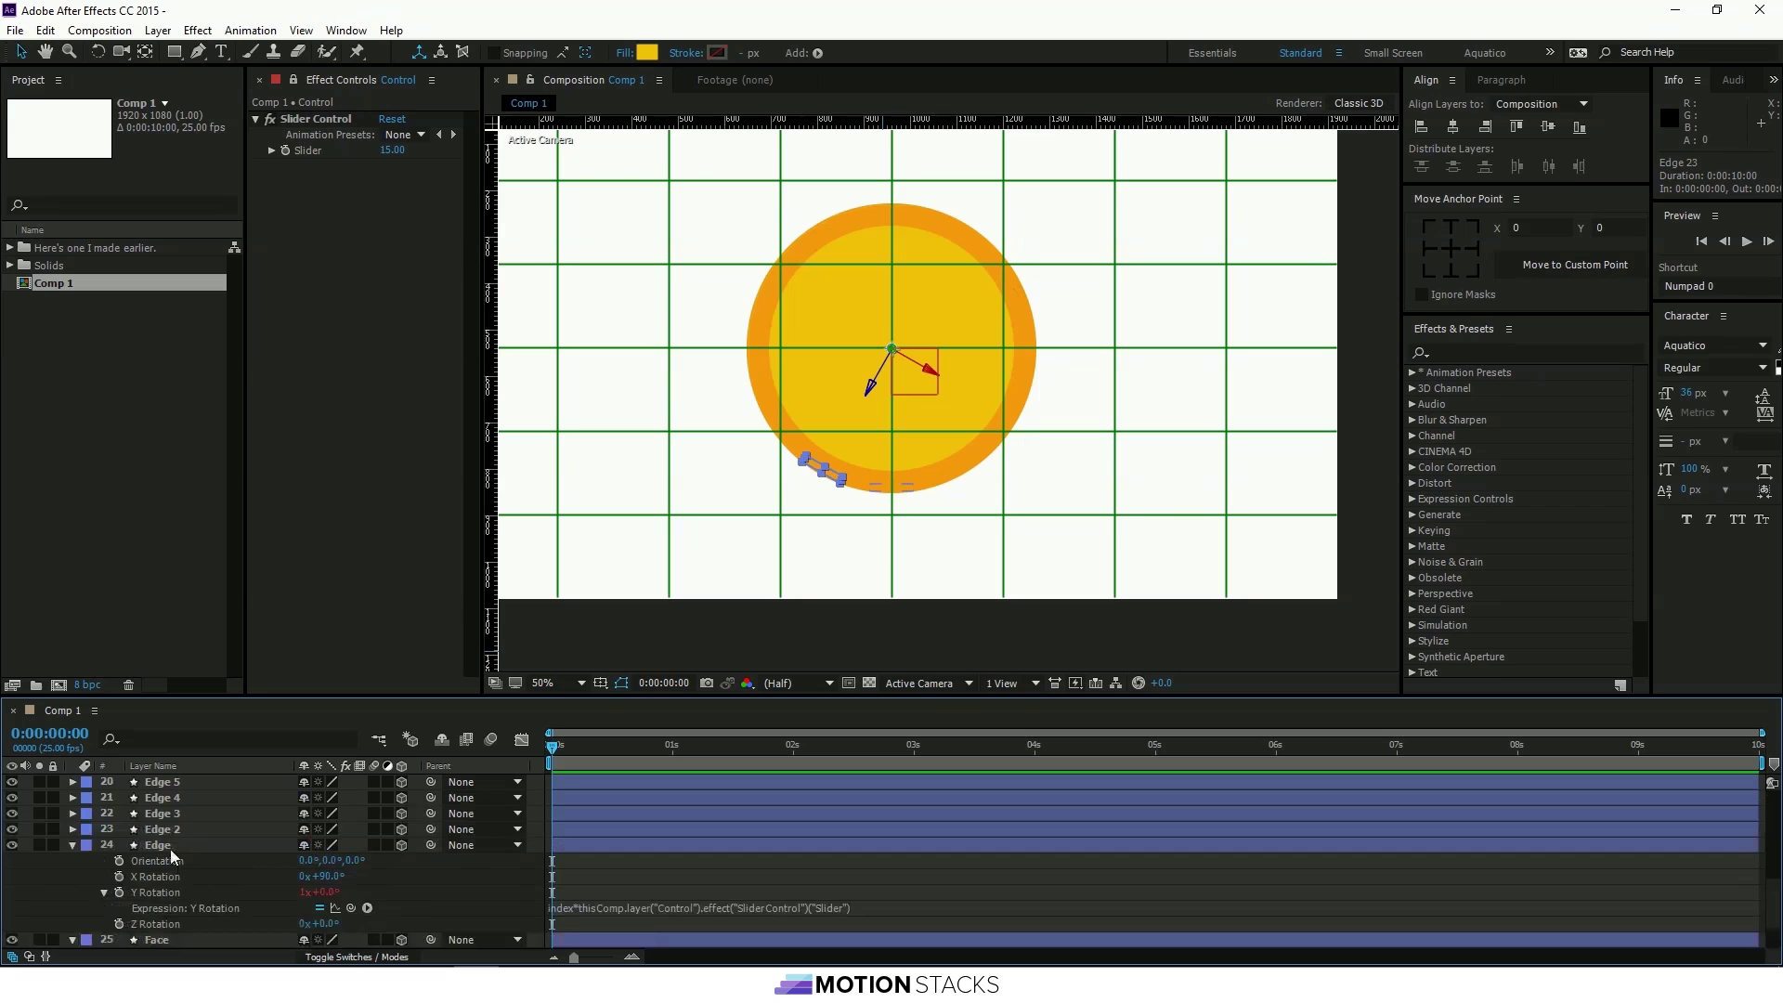
scroll(170, 848, down, 2)
scroll(203, 860, up, 10)
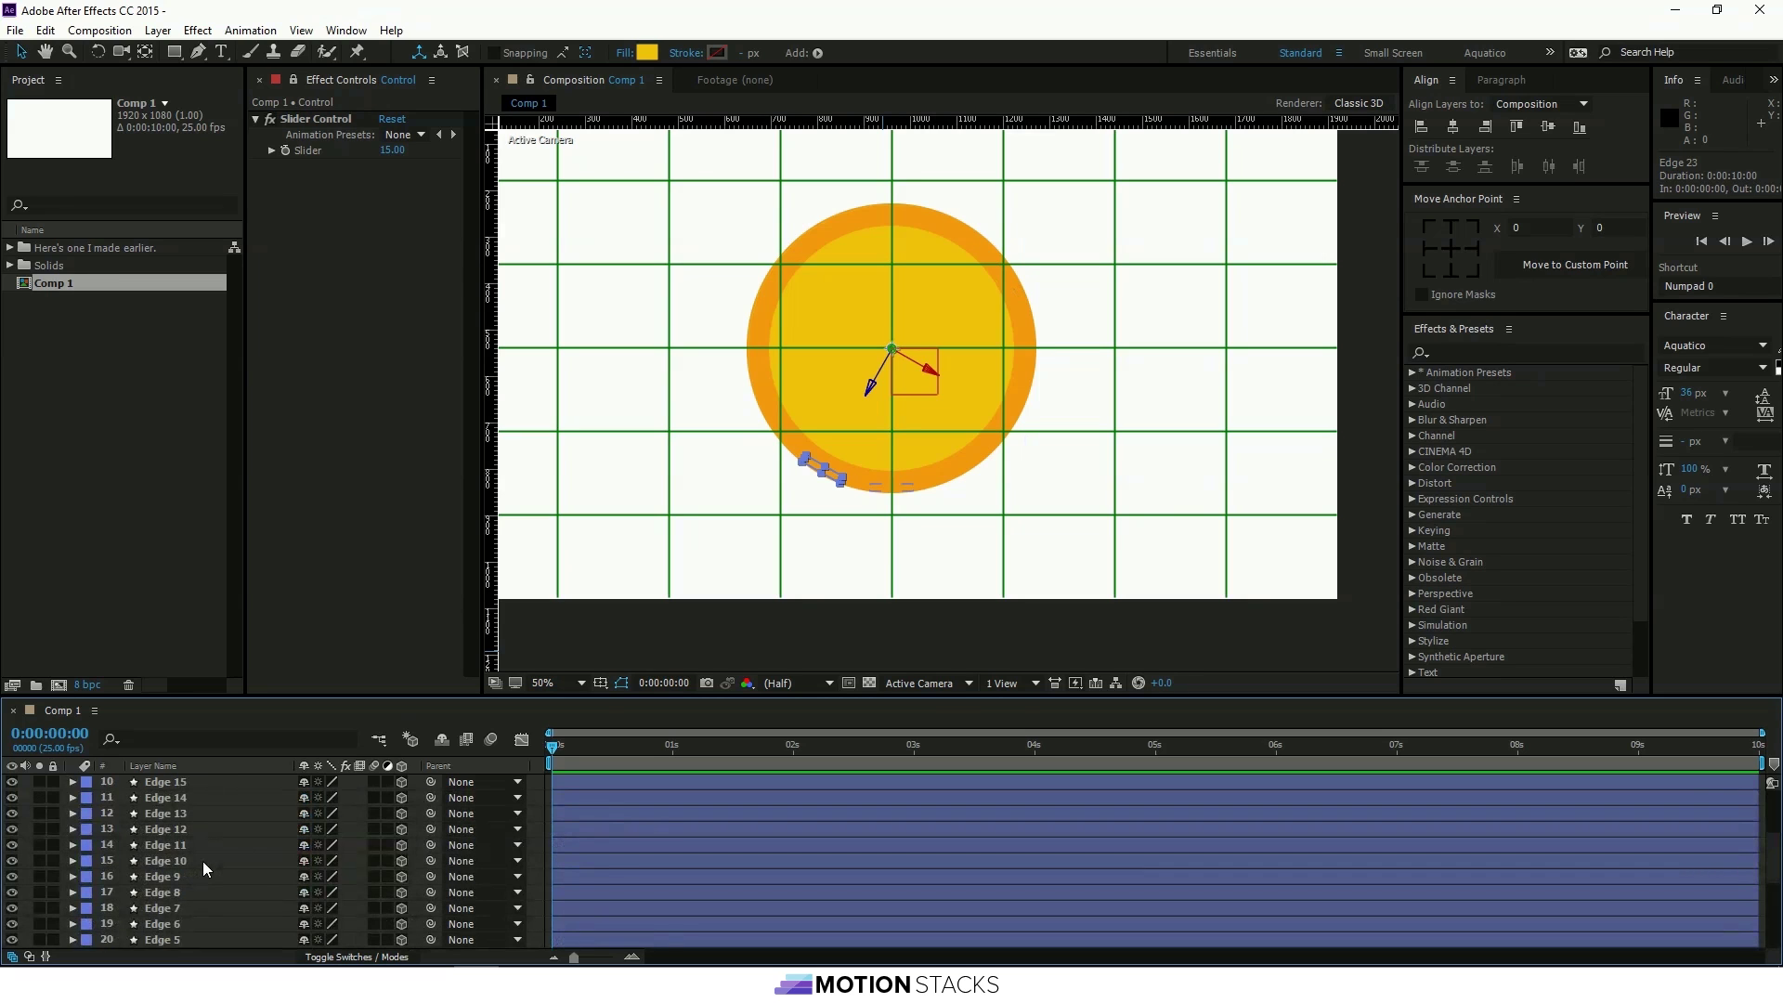
Parent every Edge layer to the Control layer.
key(ctrl+a)
ctrl+click(176, 784)
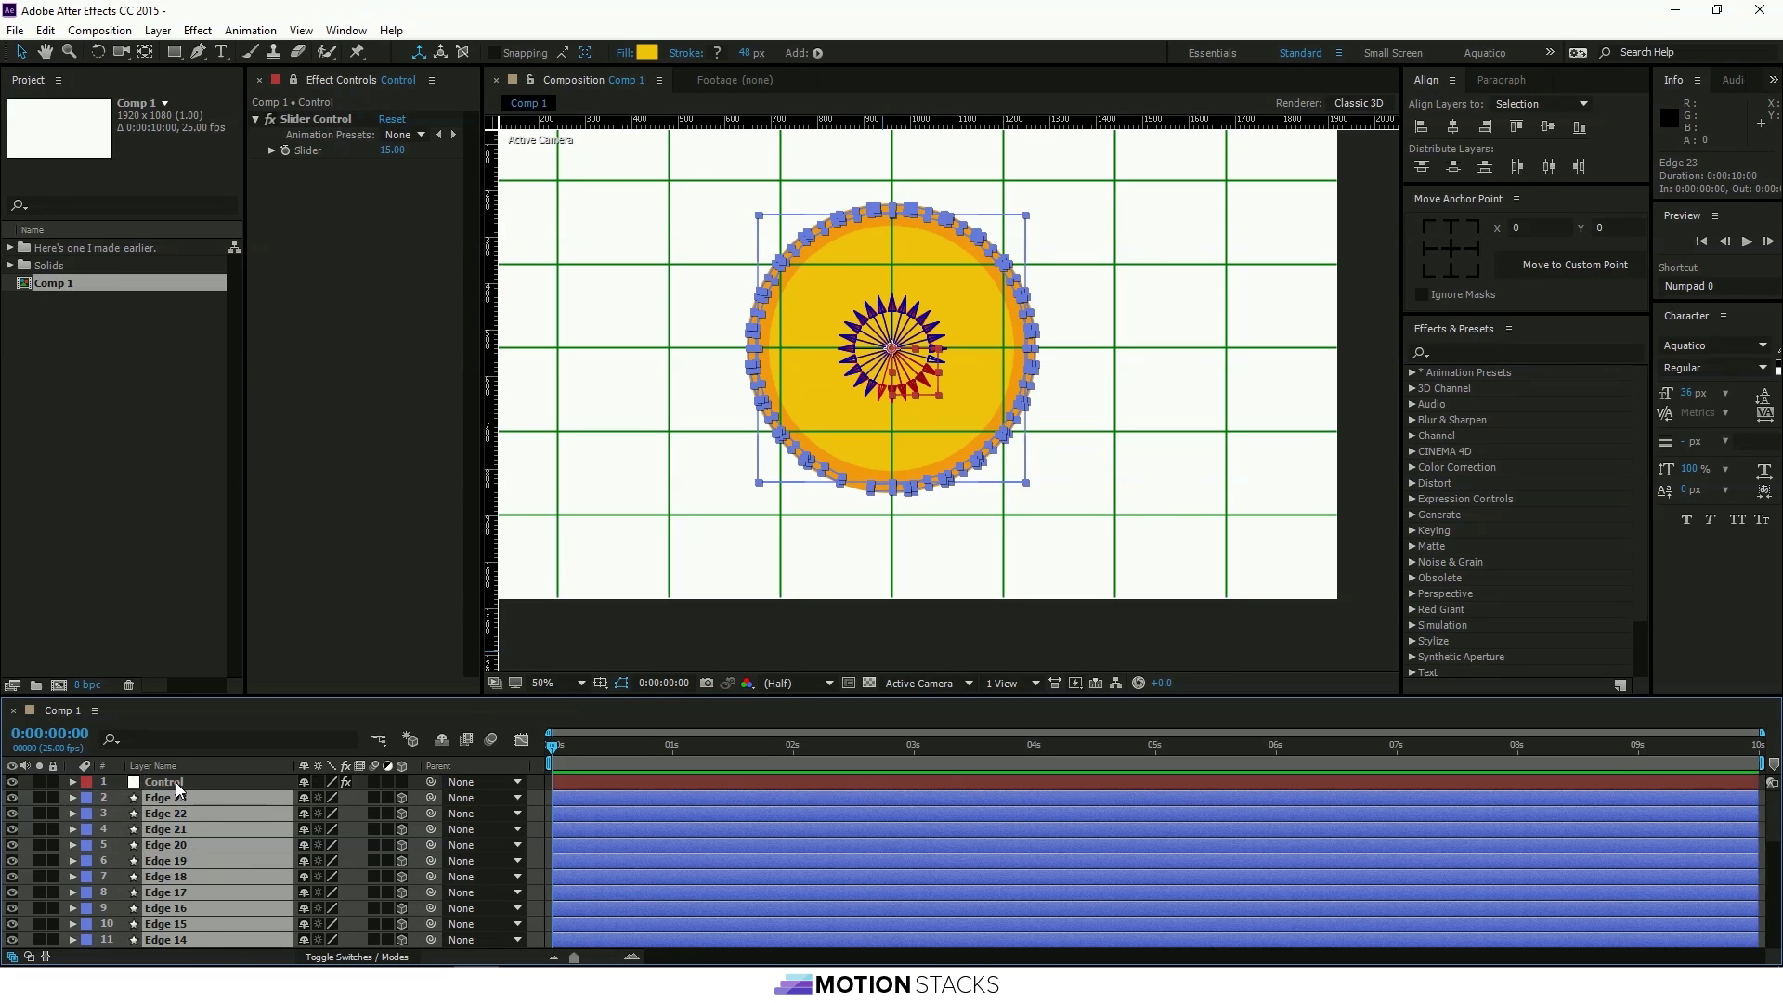
drag(420, 799, 187, 784)
Make Control a 3D layer and set its Y Rotation to 63° to show the rim's thickness.
click(199, 783)
key(r)
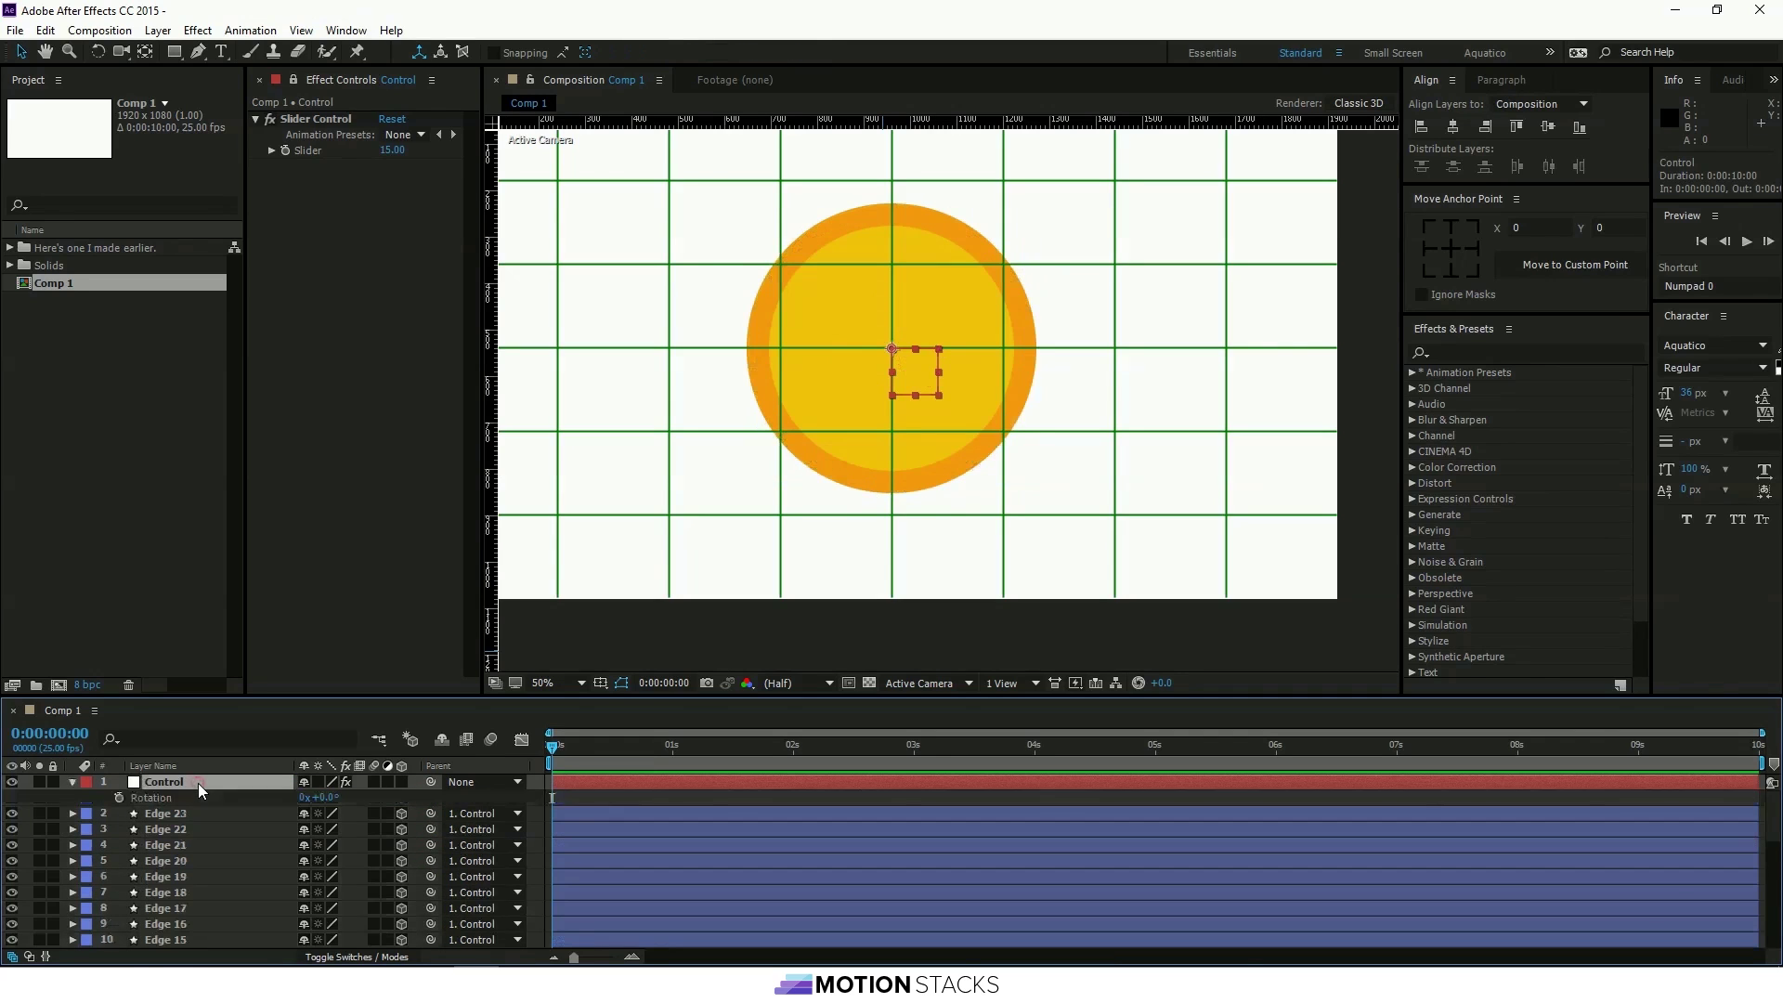
click(403, 784)
drag(325, 828, 390, 829)
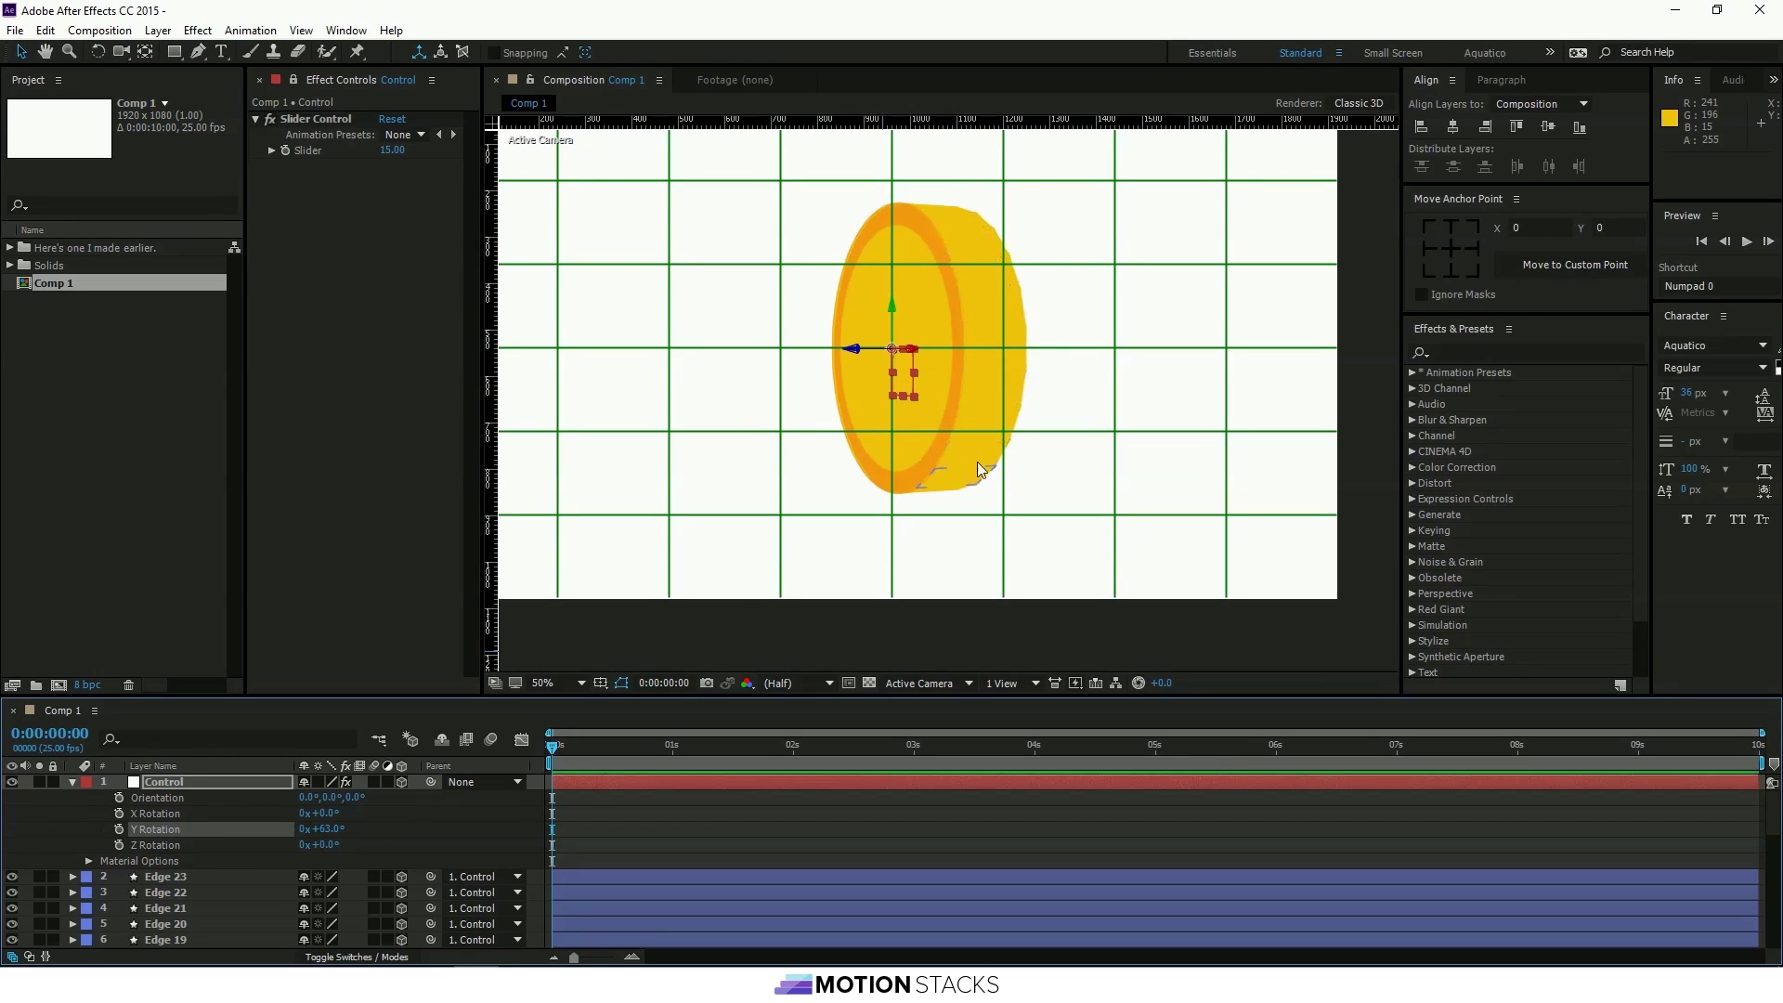
Shrink the Edge 7 piece's height, then undo an accidental slider change.
click(1007, 351)
scroll(995, 366, up, 2)
drag(993, 373, 994, 352)
drag(390, 151, 398, 149)
key(ctrl+z)
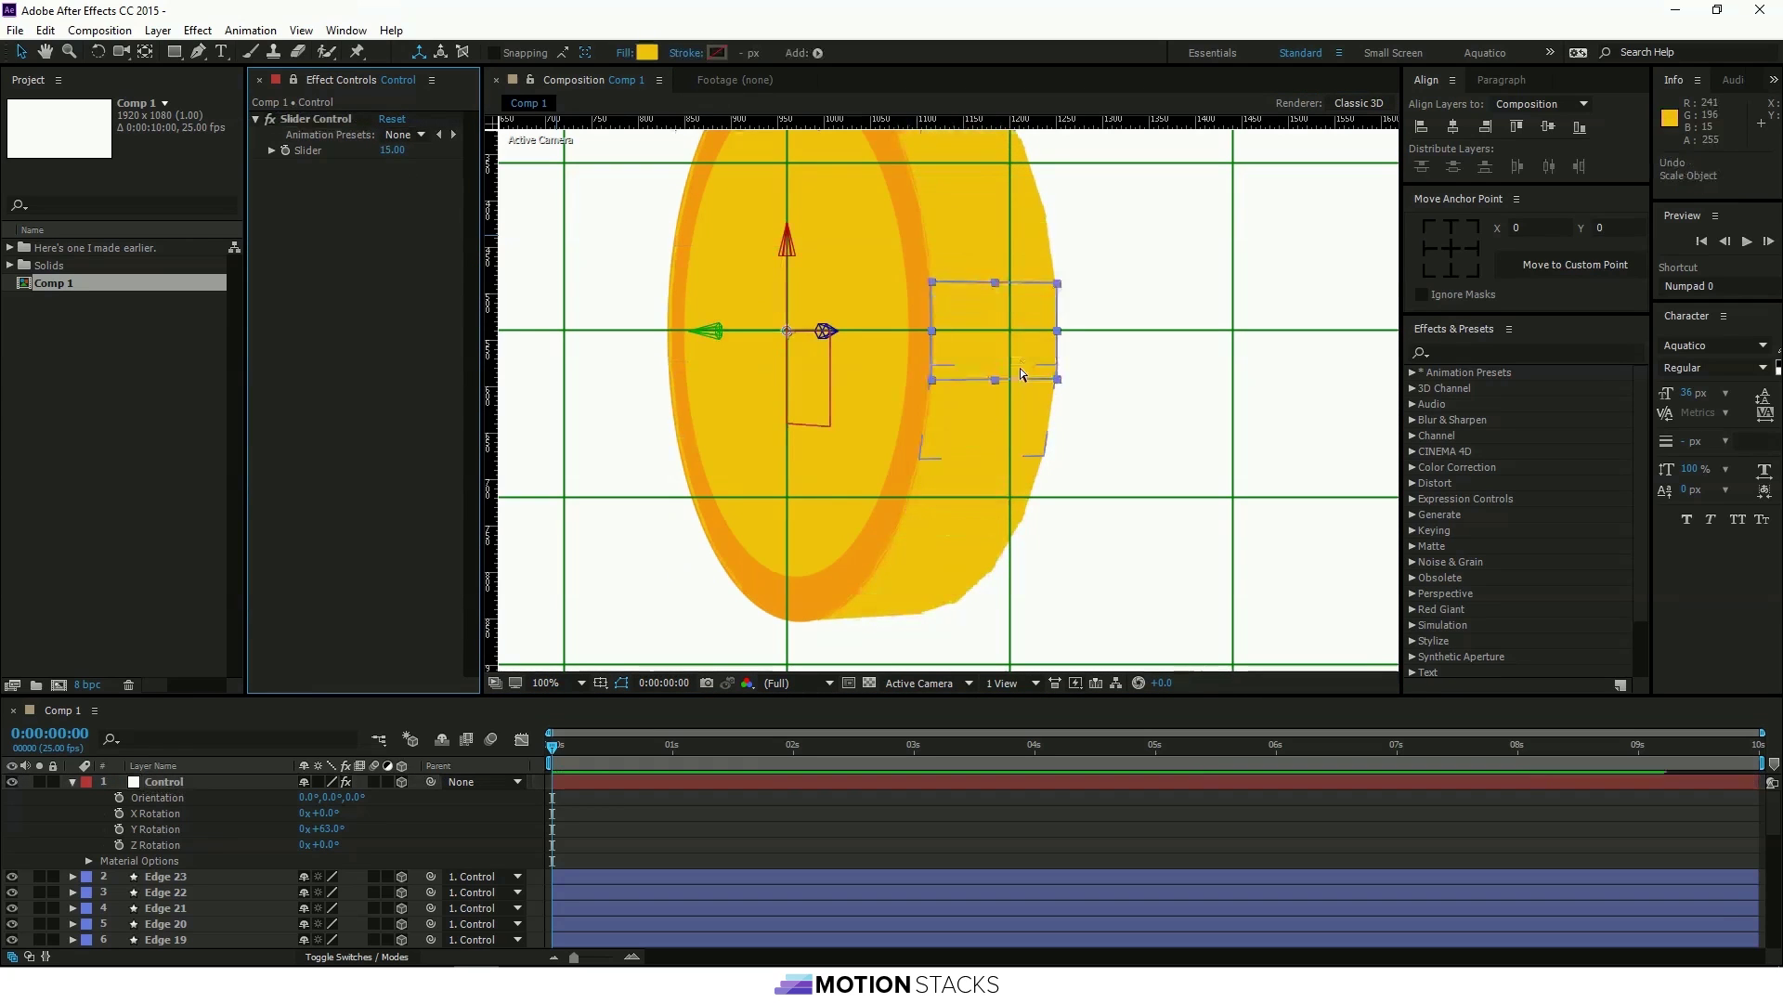
Turn Control side-on to inspect the coin, then set its Y Rotation back to 0.
click(940, 831)
scroll(1003, 445, down, 2)
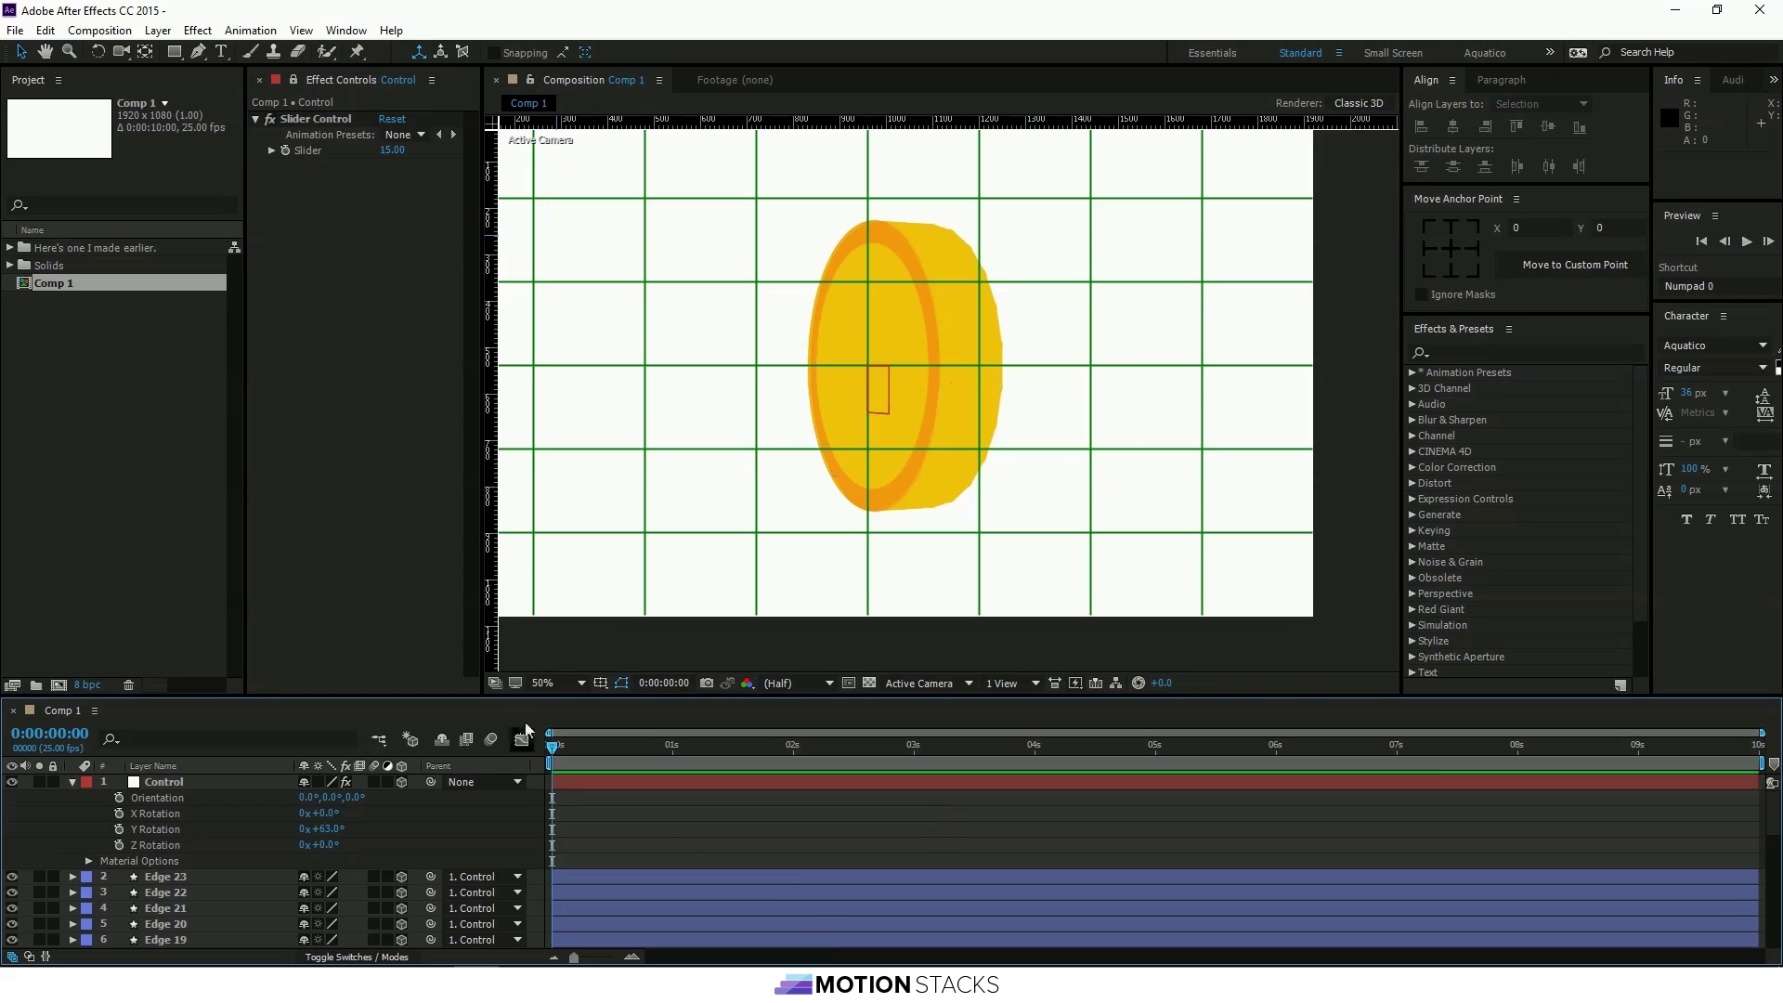
drag(356, 829, 650, 796)
click(633, 877)
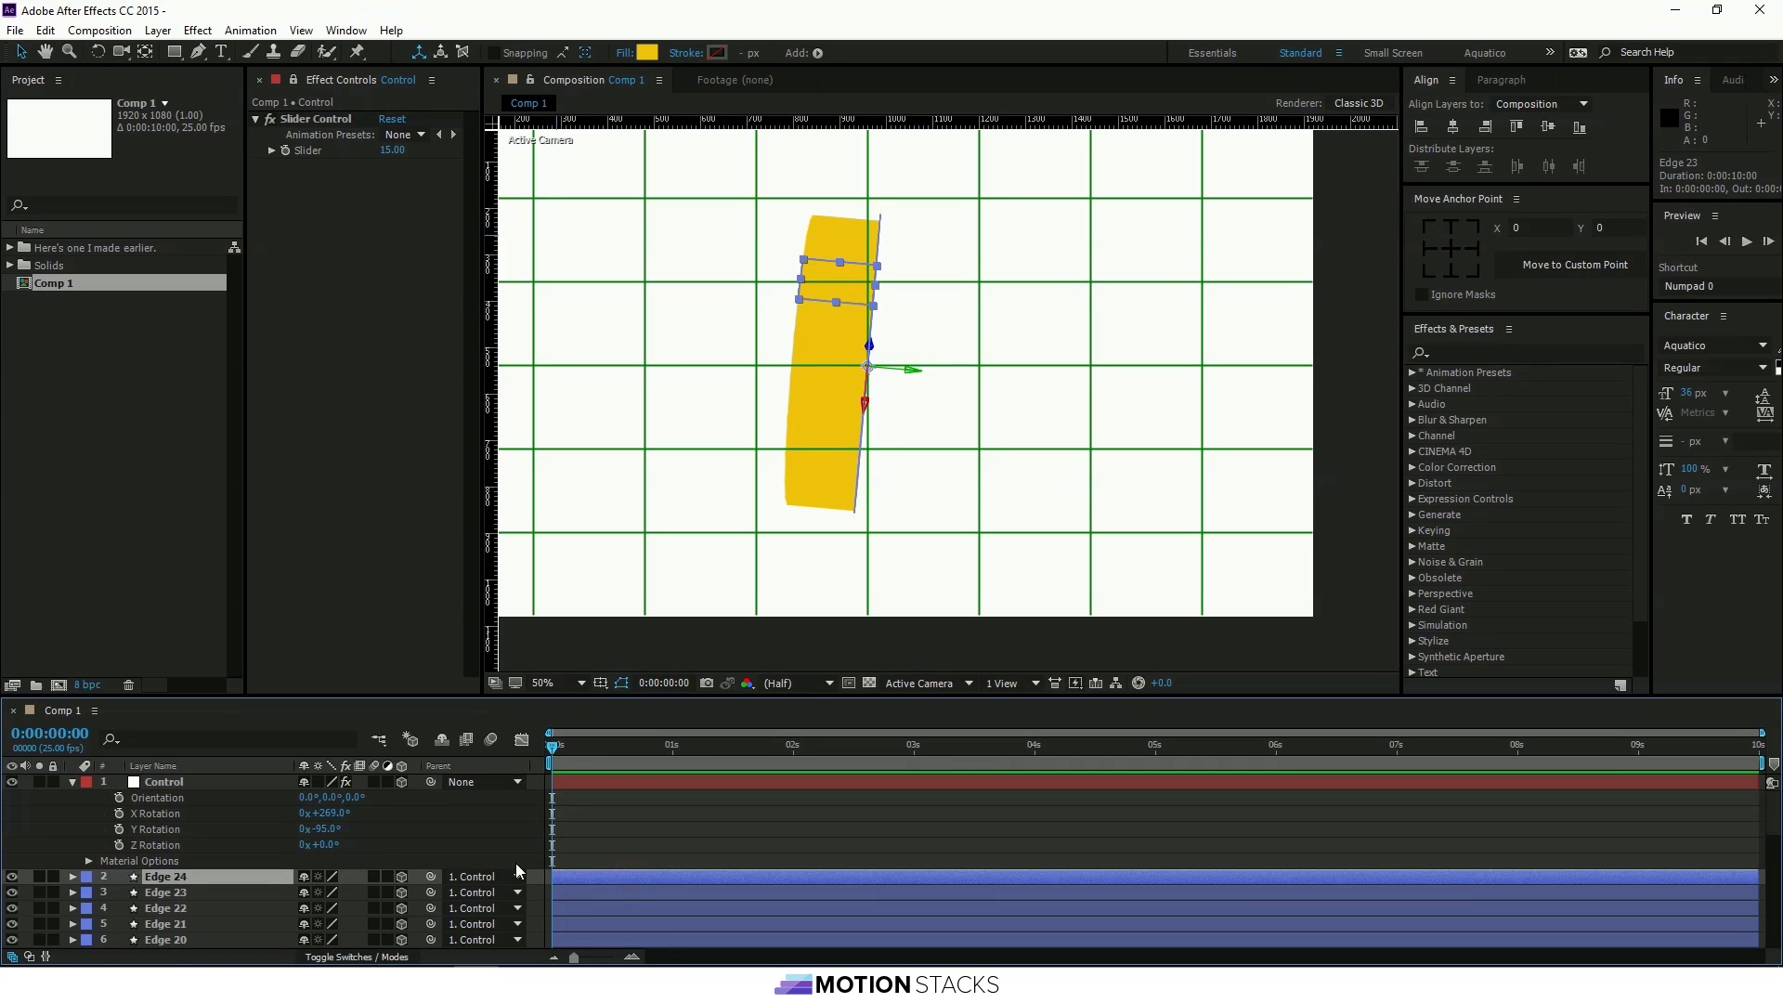
click(337, 827)
text(0)
key(Return)
Set the Control layer's X Rotation to 0.
click(331, 812)
text(0)
key(Return)
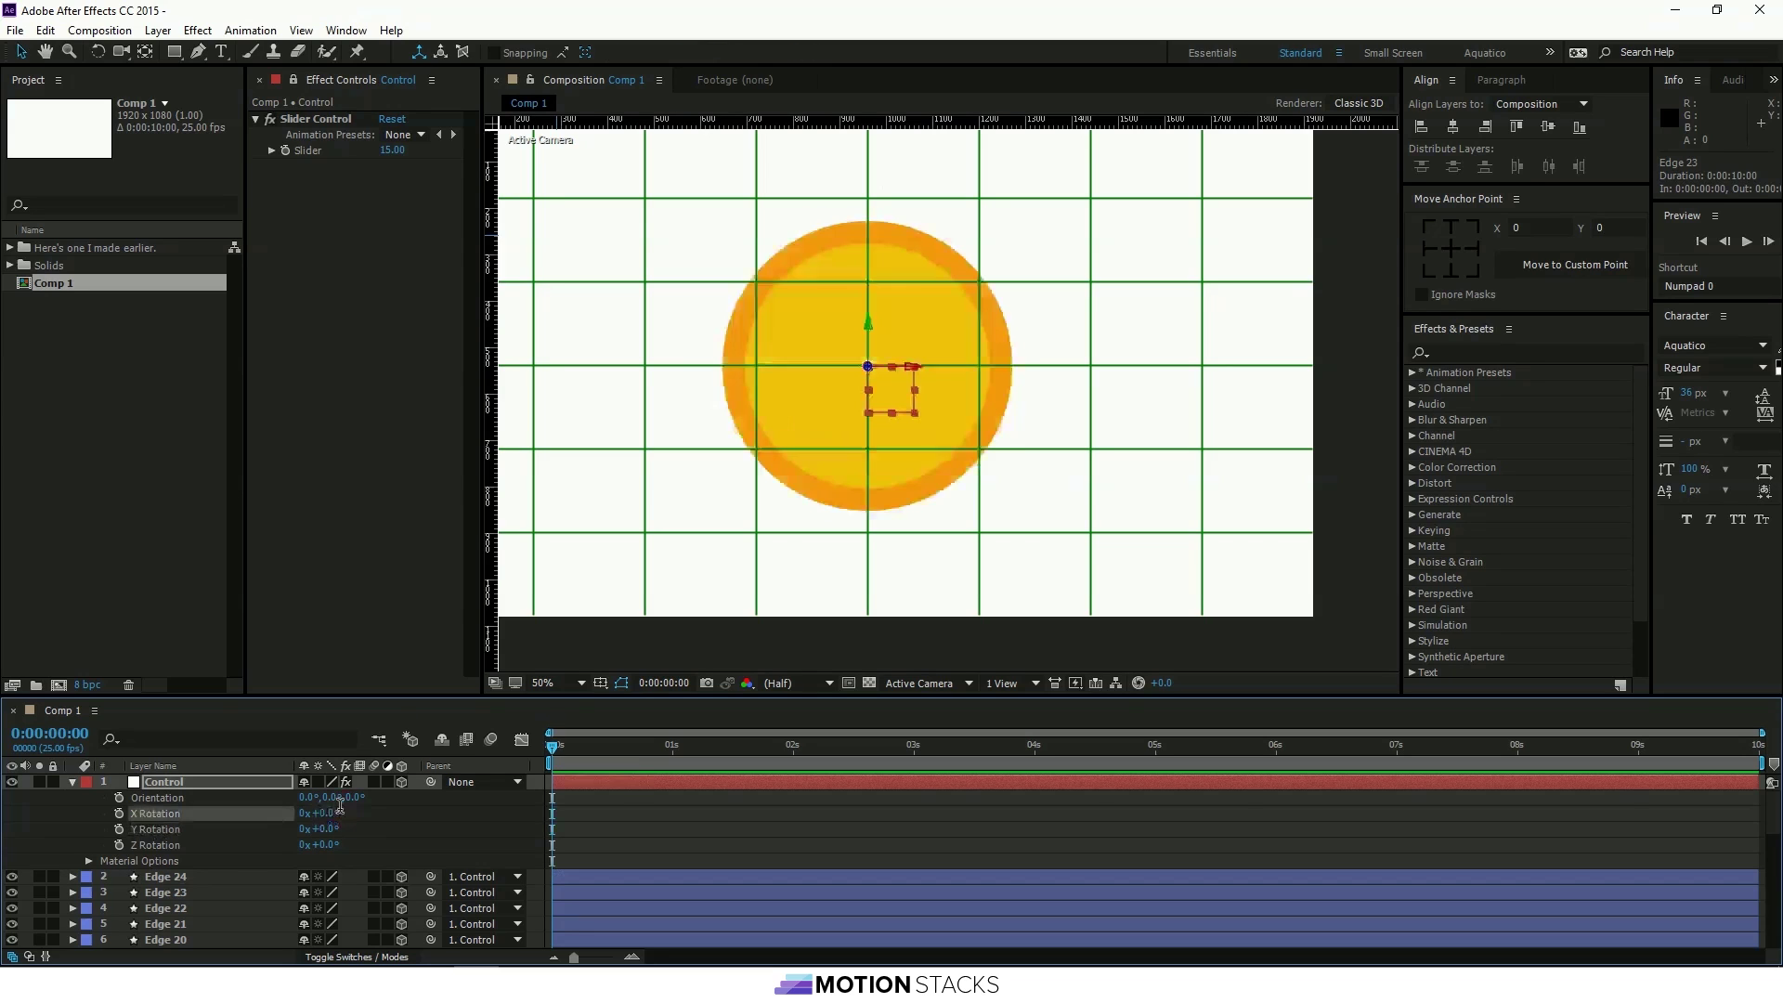
click(689, 818)
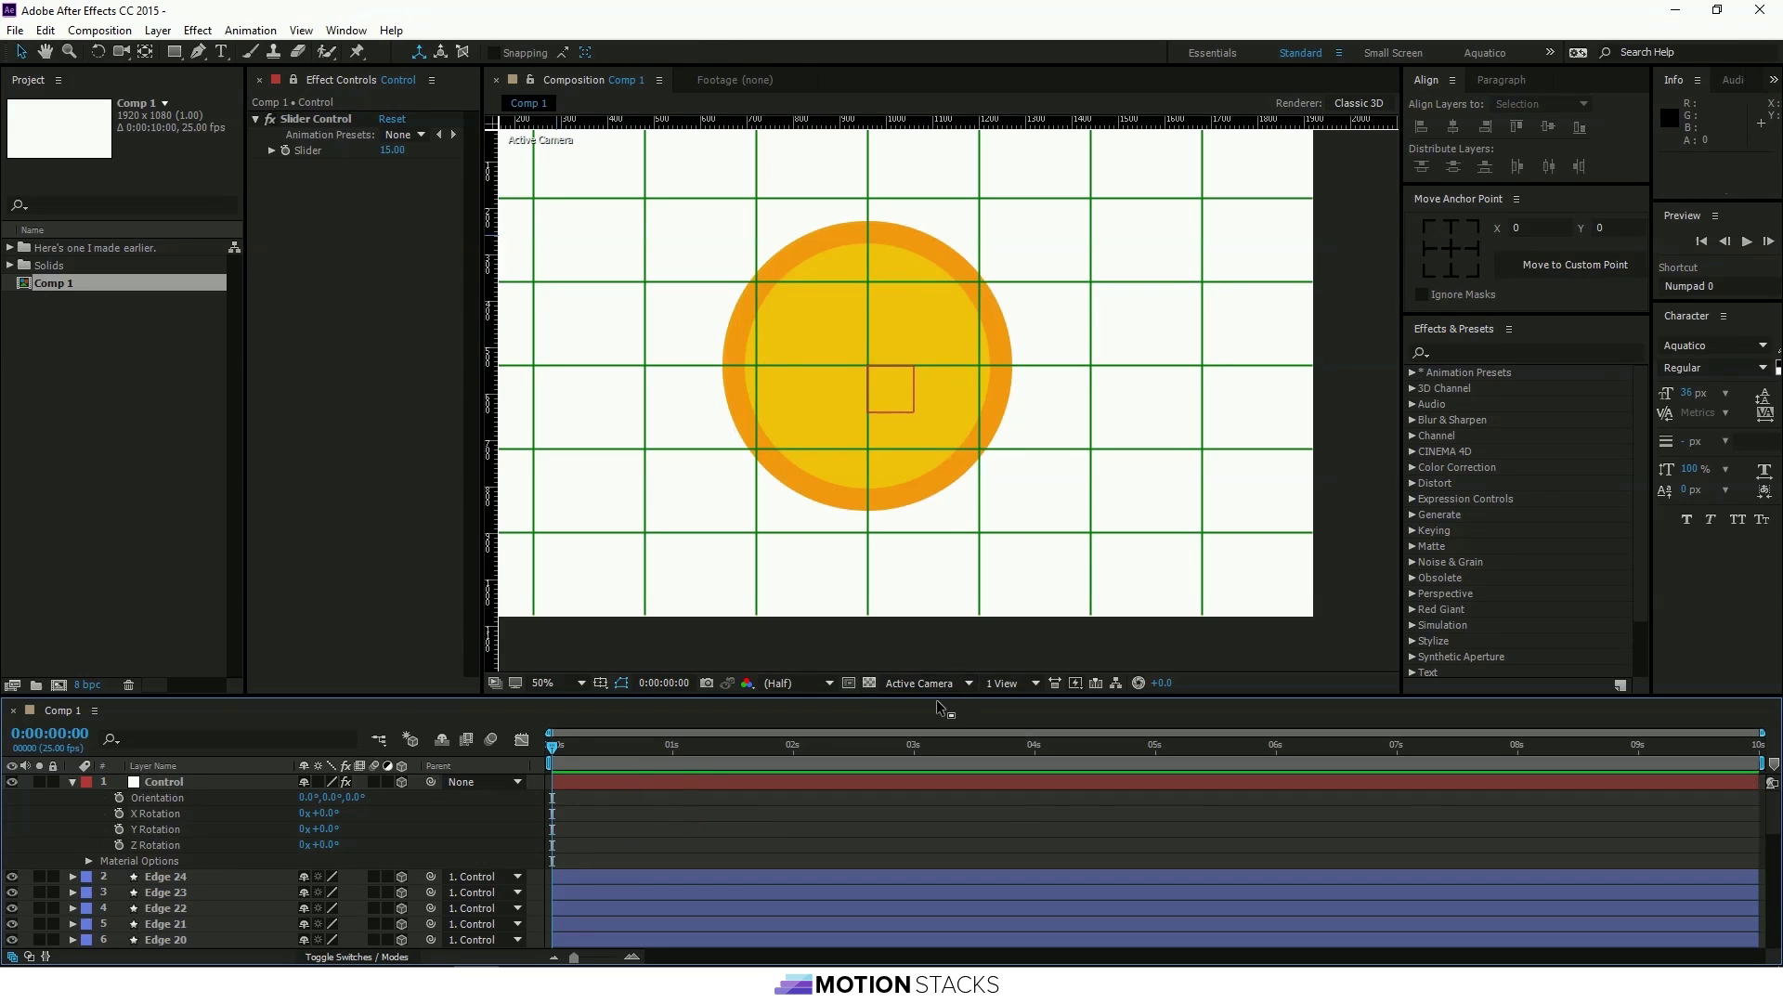
Hide the composition grid and switch the 3D view to Left.
click(599, 682)
click(677, 725)
click(914, 683)
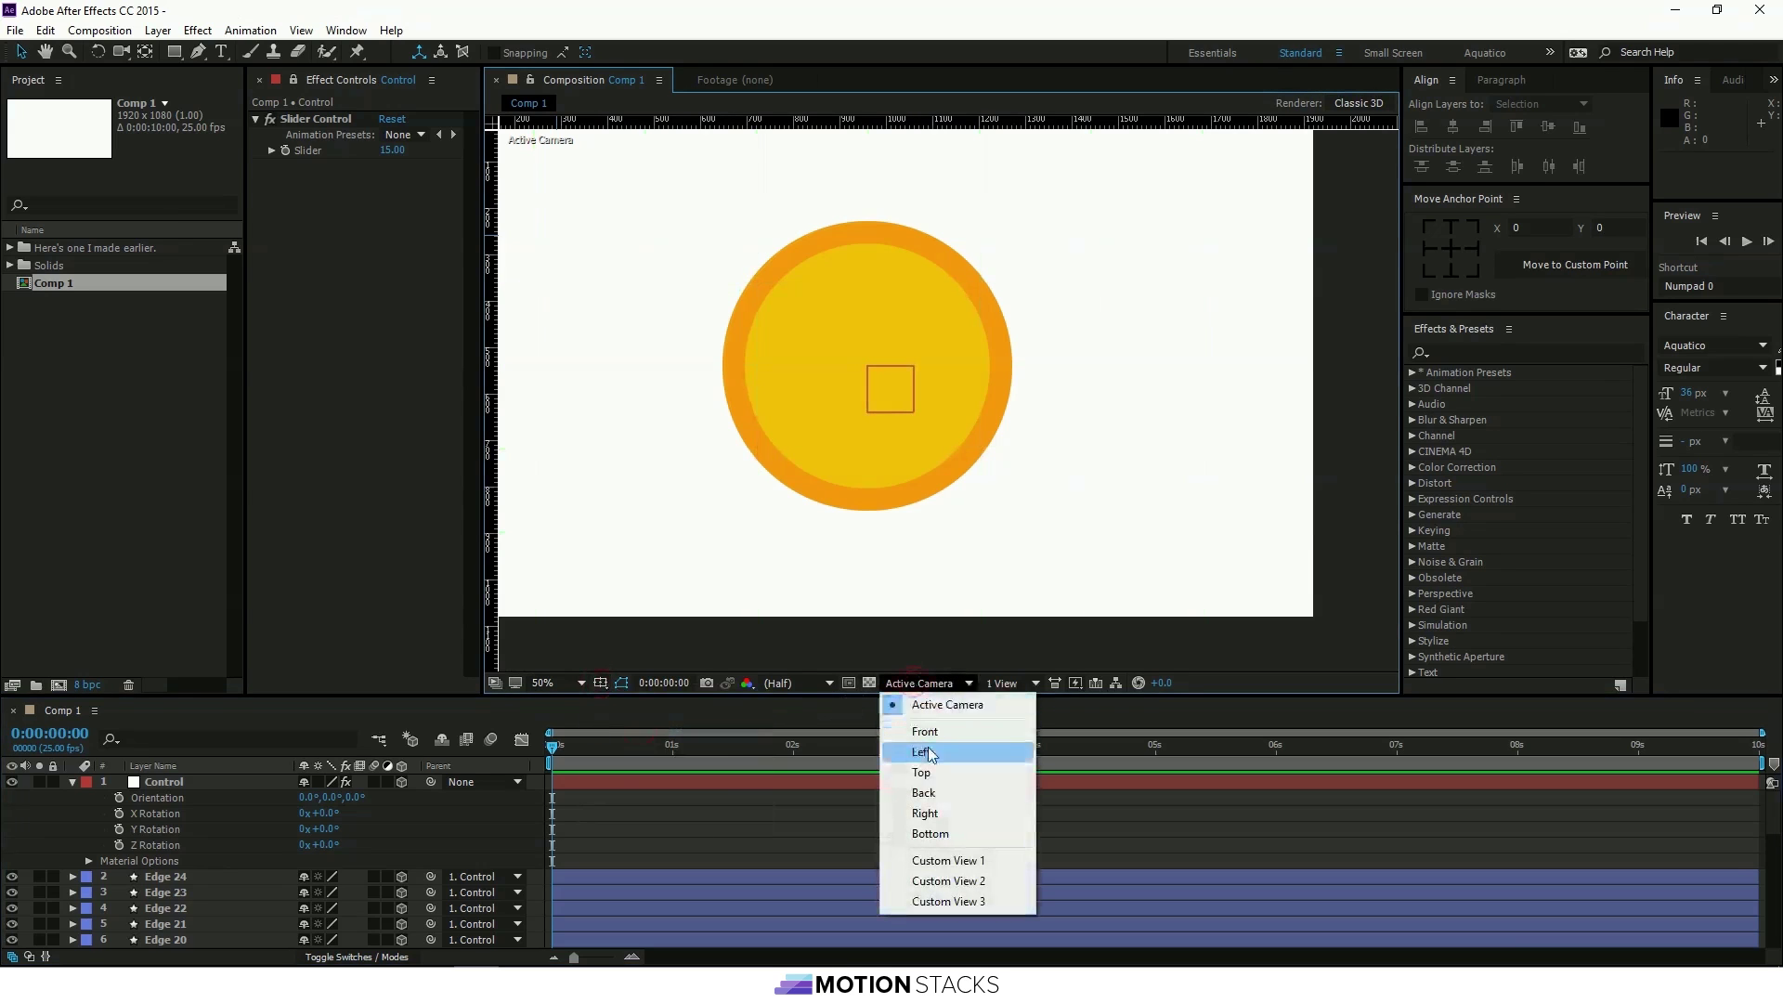
click(928, 748)
scroll(286, 845, down, 10)
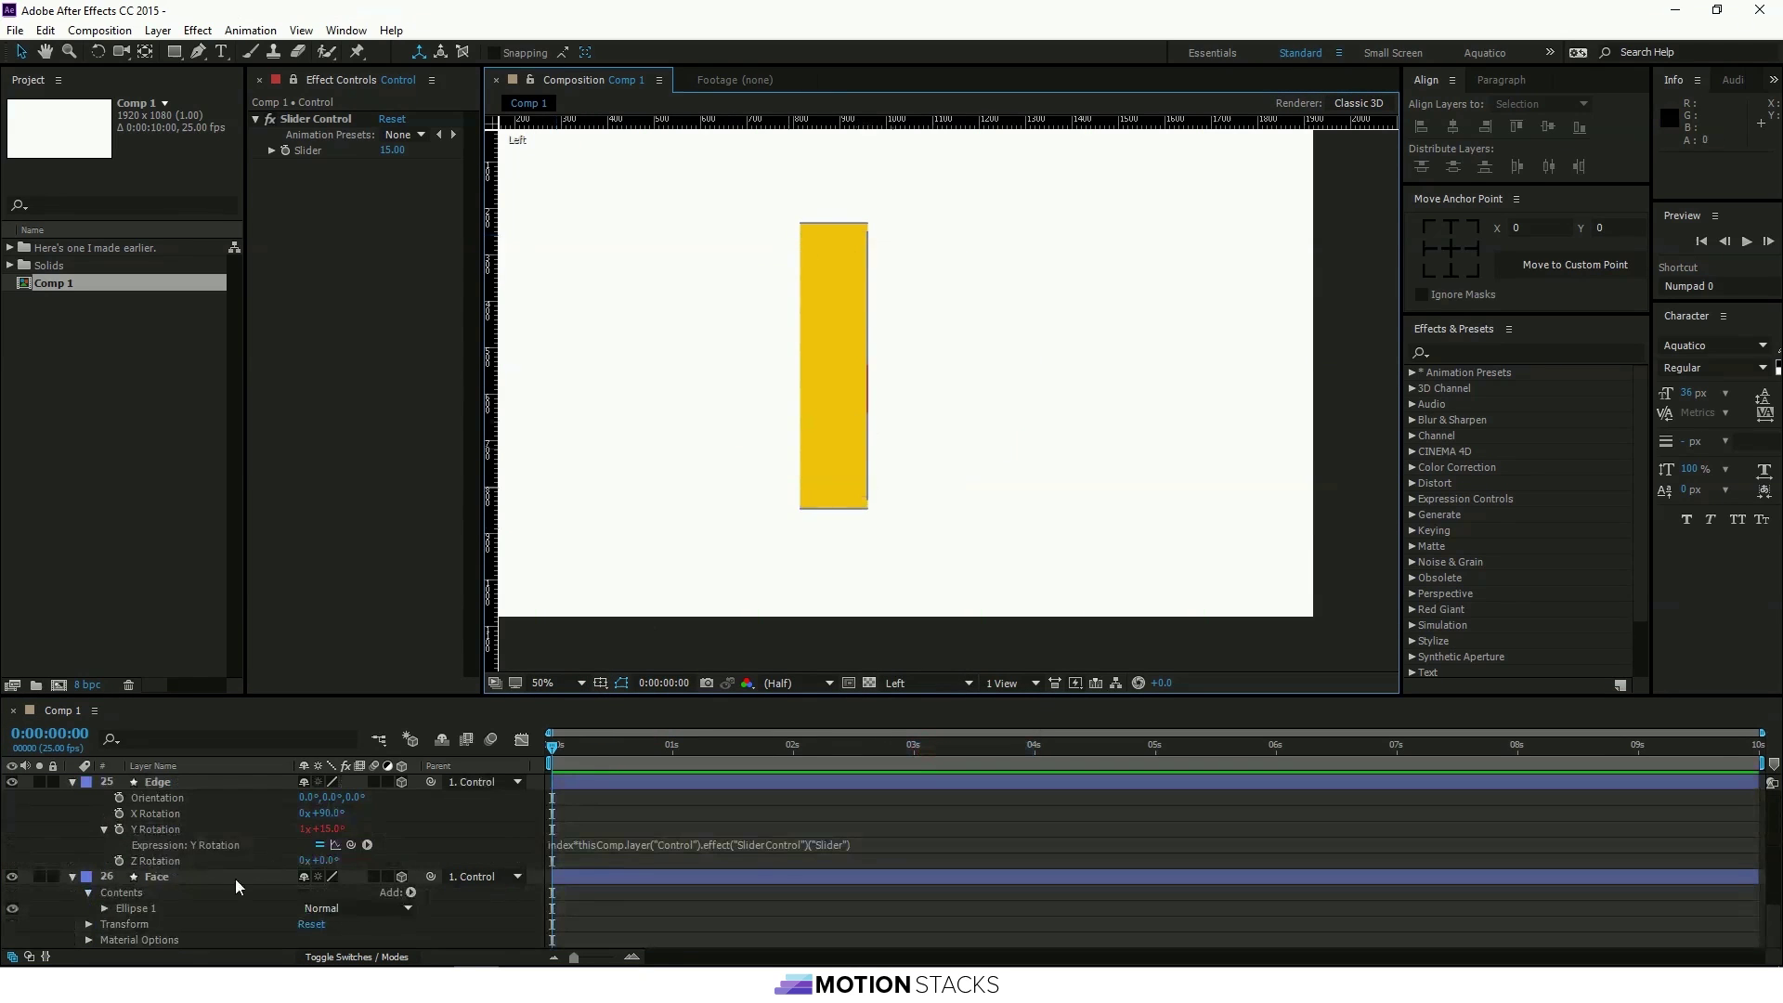
Duplicate the Face layer and push Face 2 back along Z to 143.
click(205, 877)
key(ctrl+d)
scroll(898, 368, up, 2)
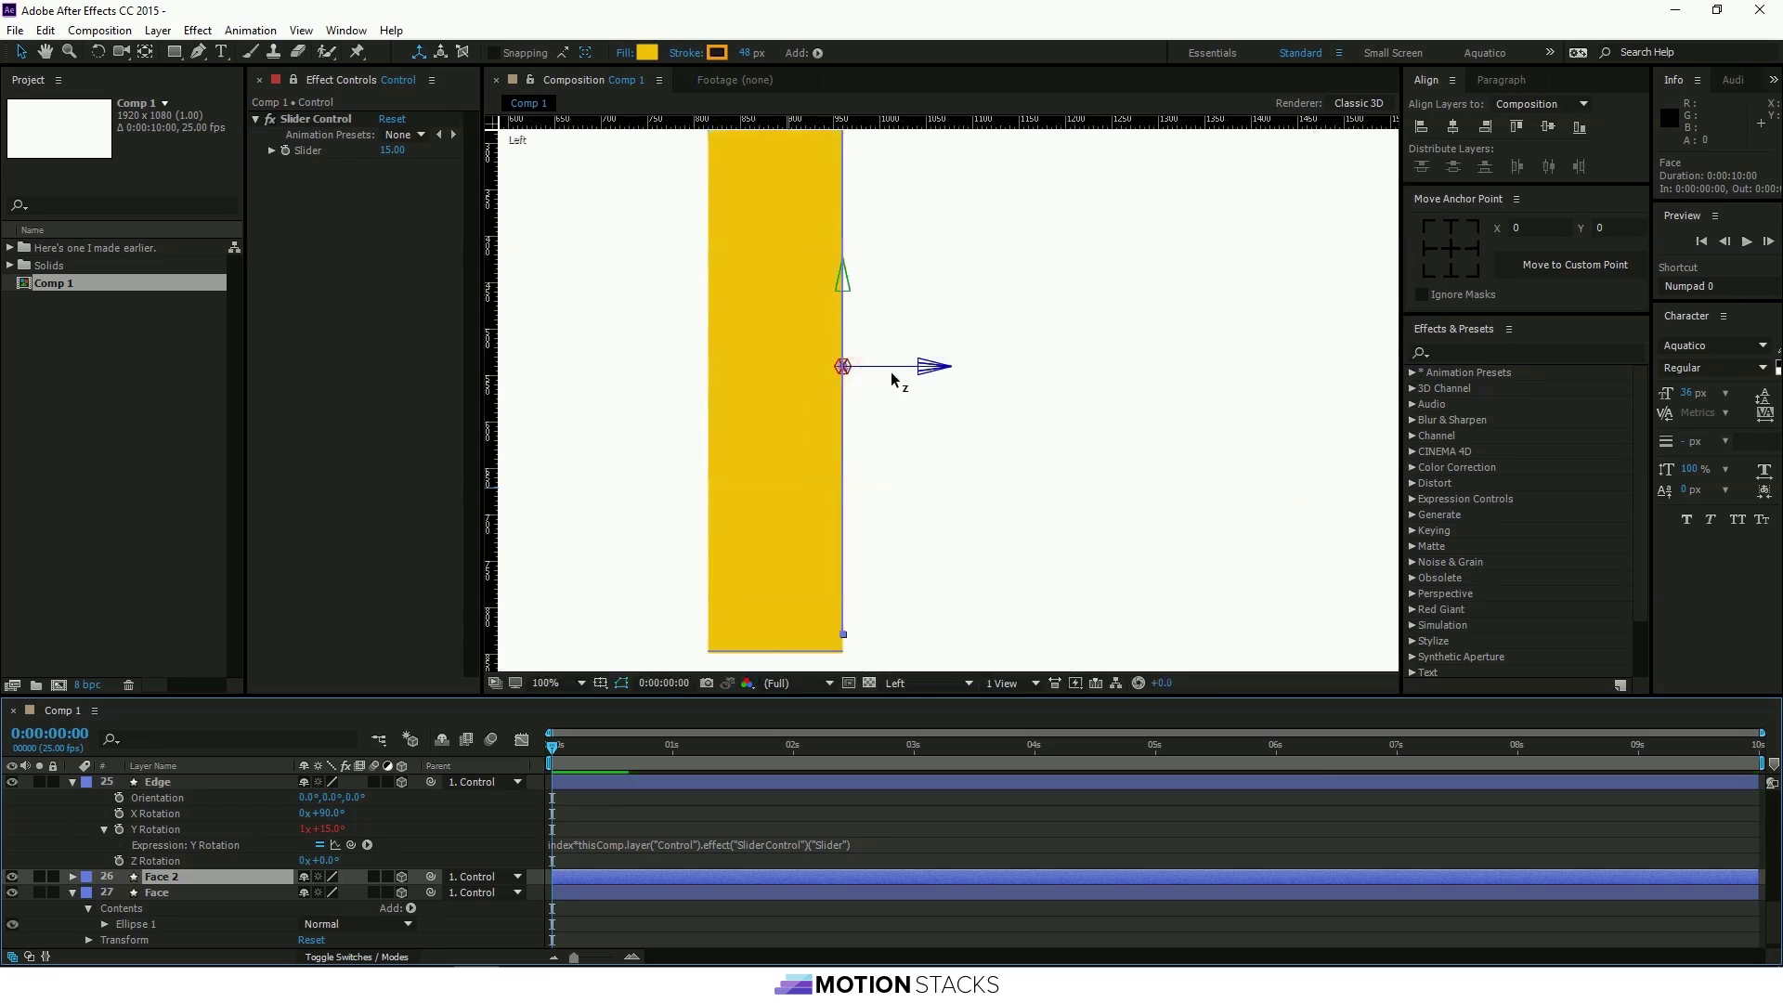
drag(874, 374, 761, 378)
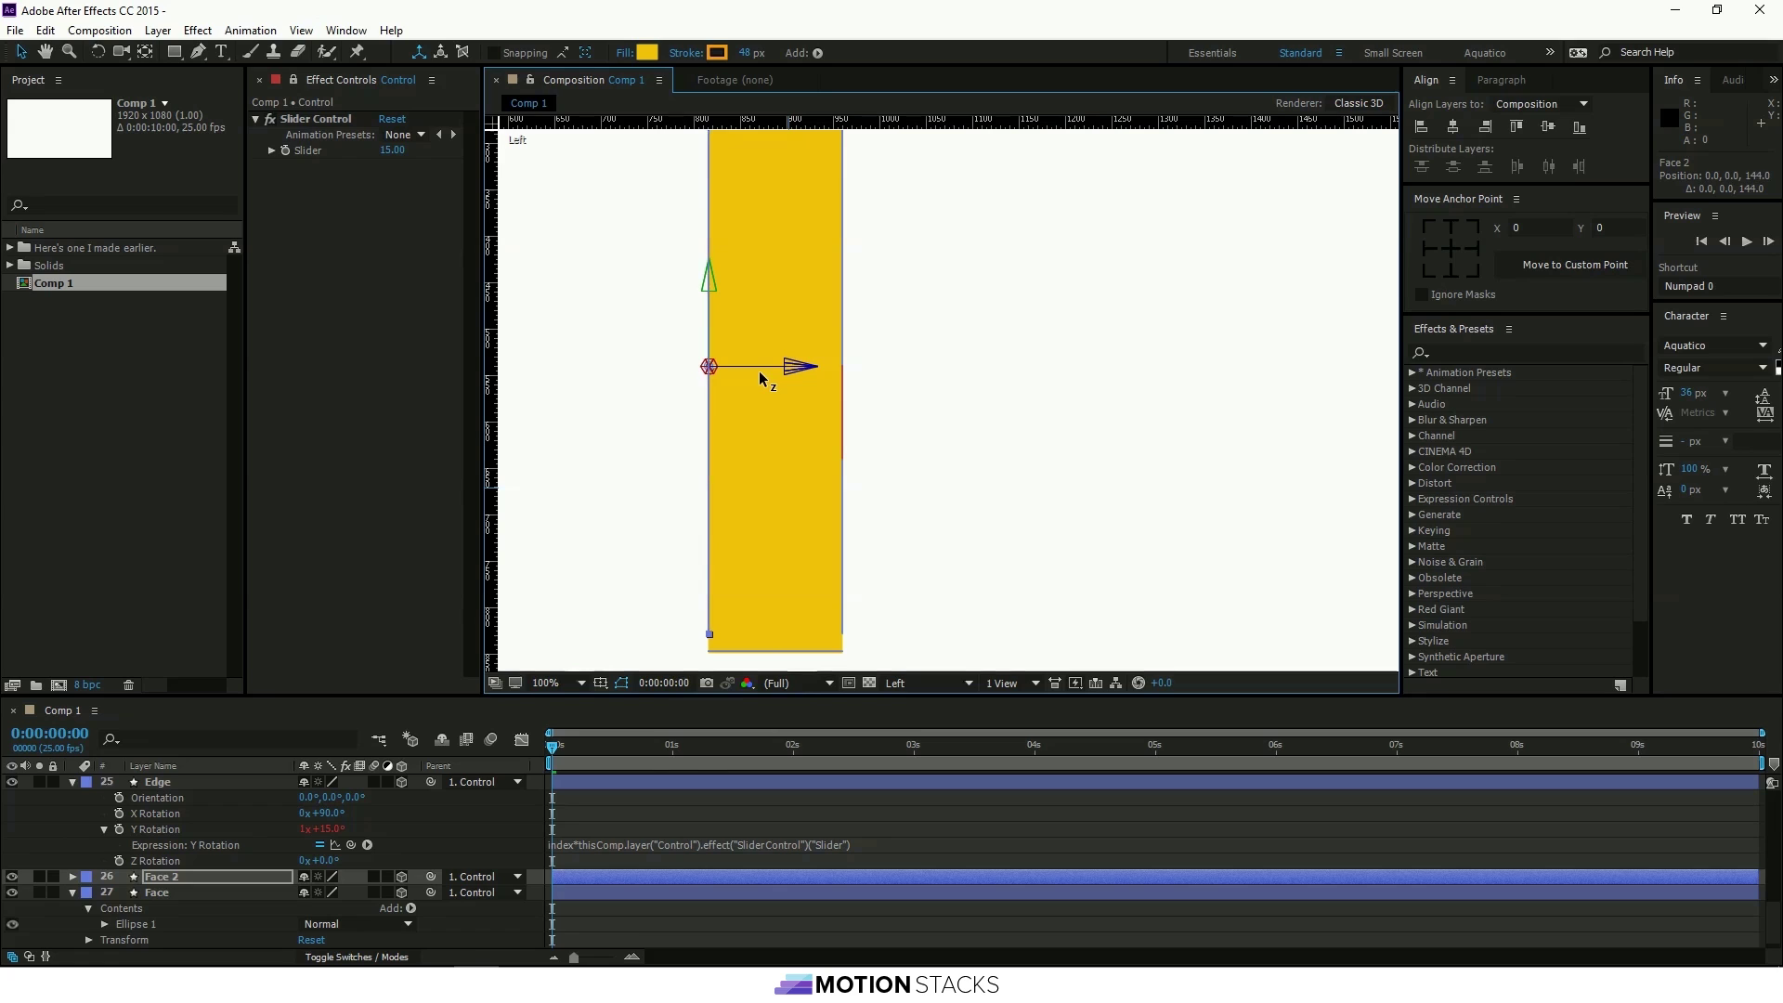
click(917, 819)
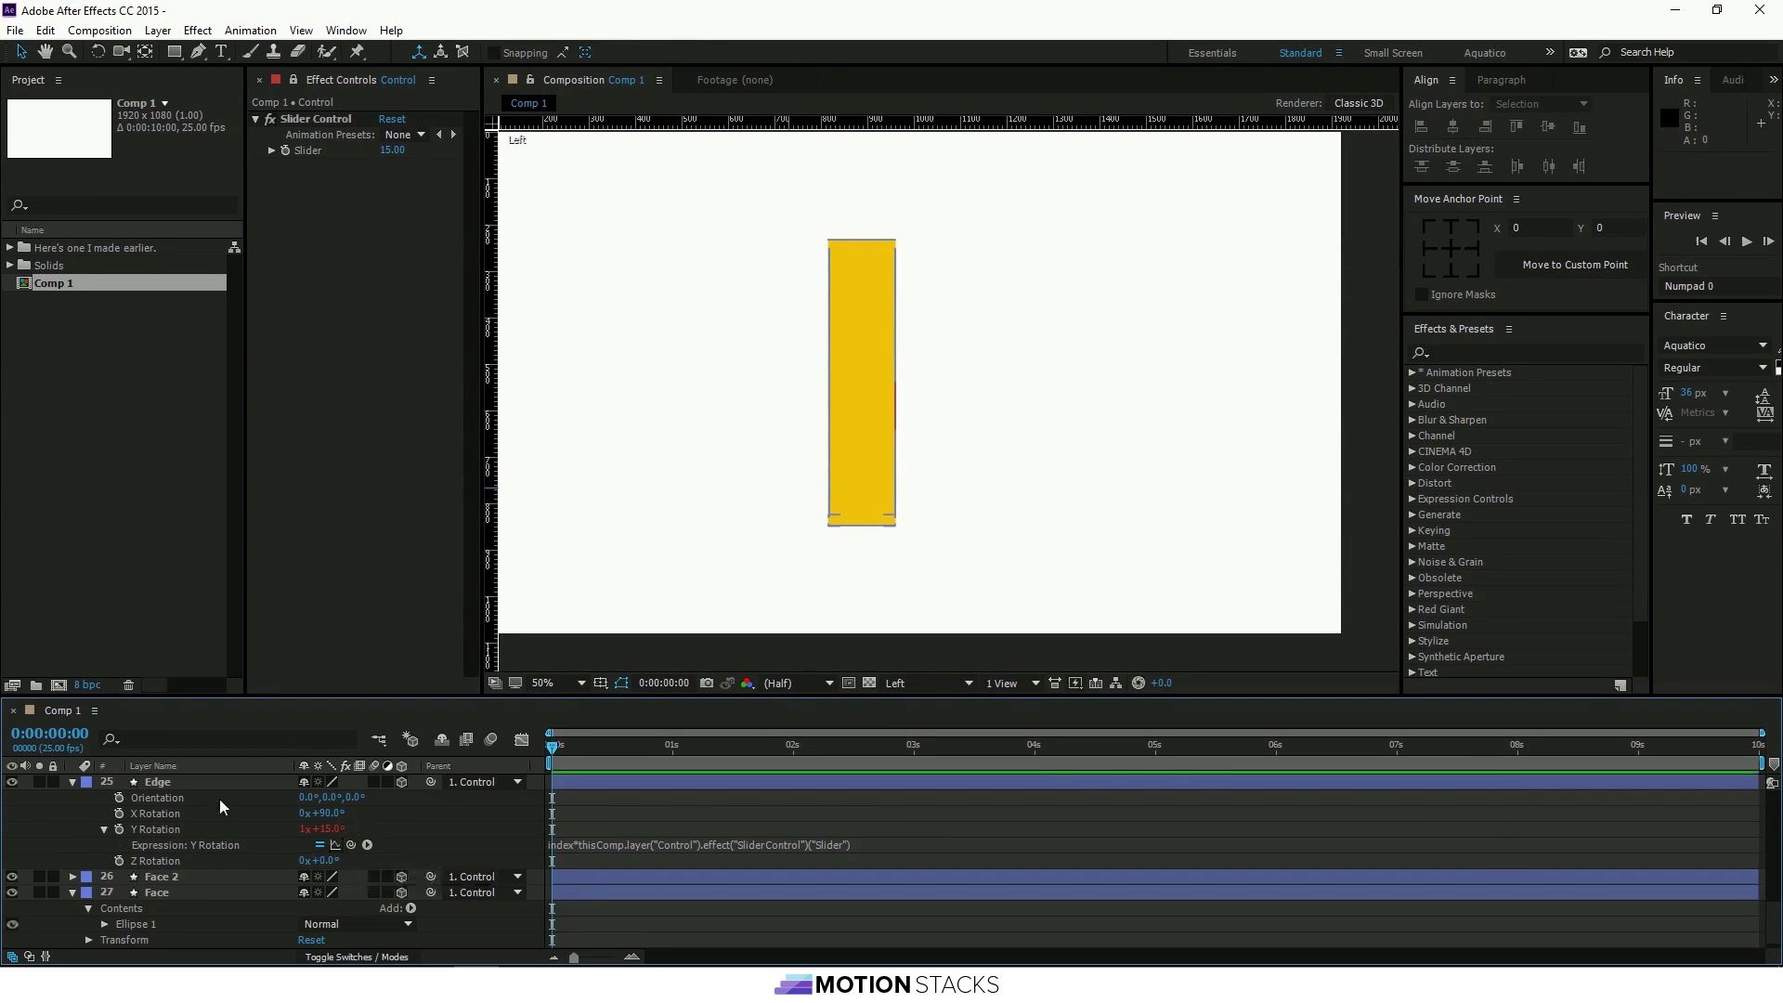
scroll(273, 804, up, 10)
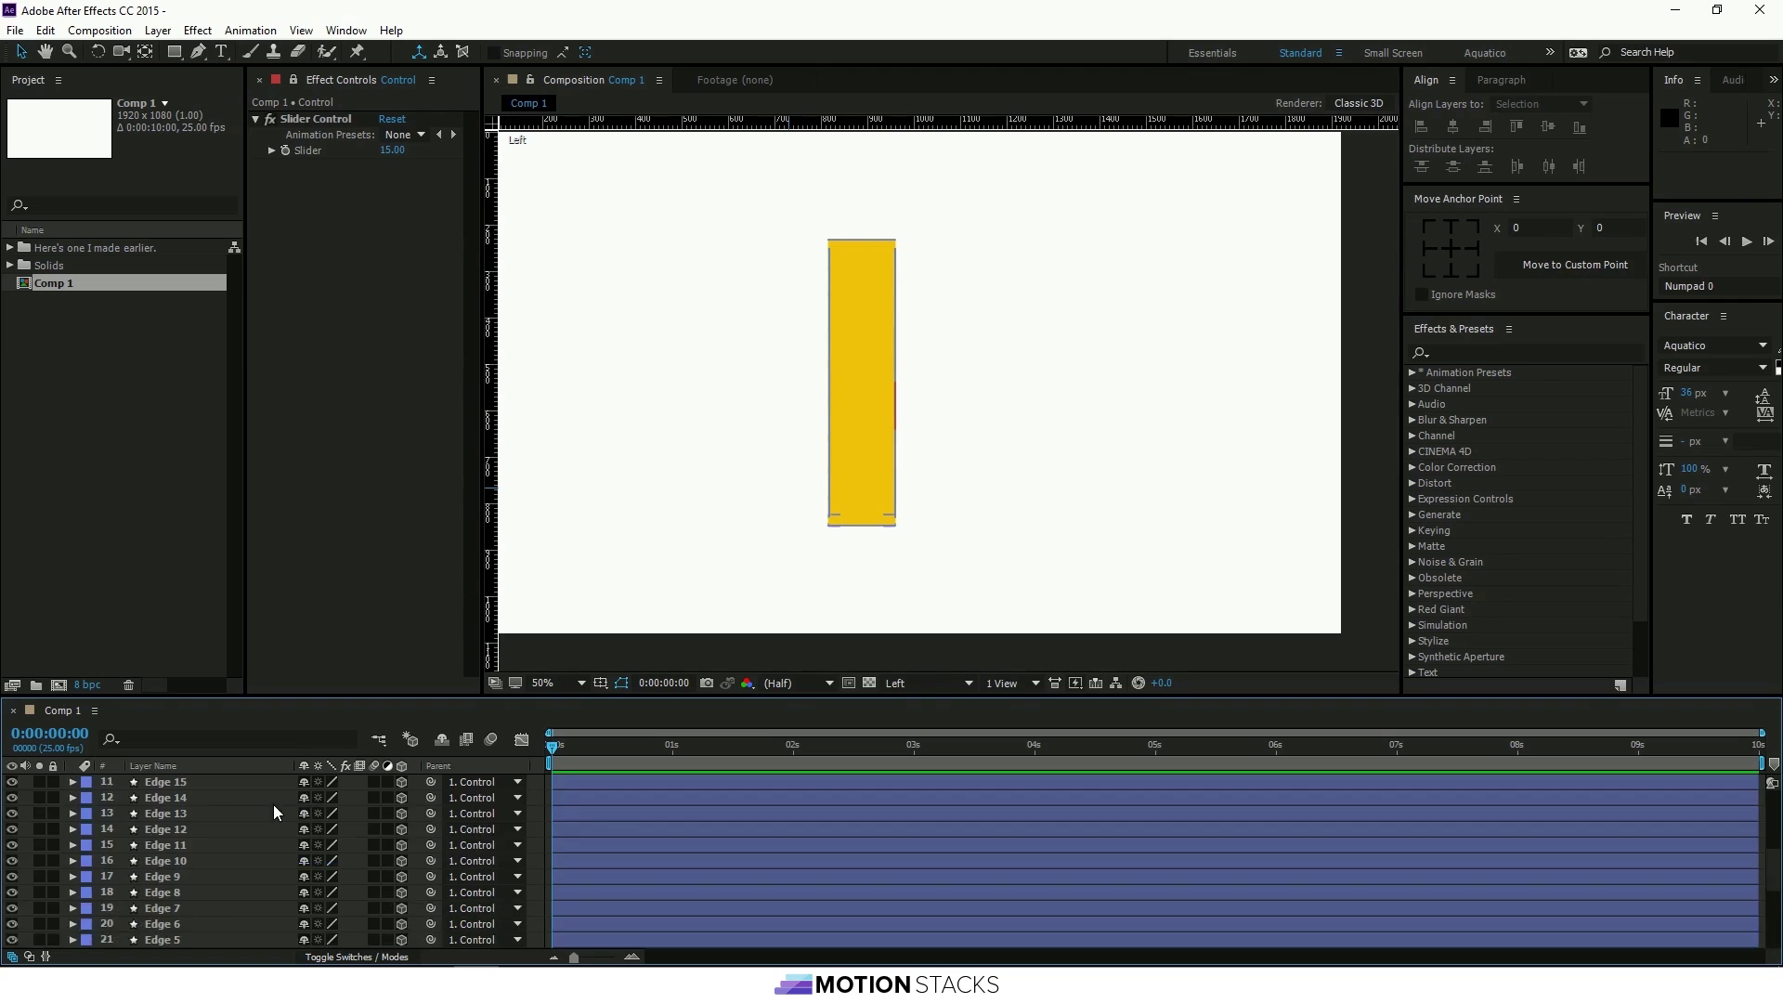
Spin Control on Y to check both faces, then reset Y Rotation to 0.
click(191, 782)
drag(327, 828, 405, 832)
click(405, 837)
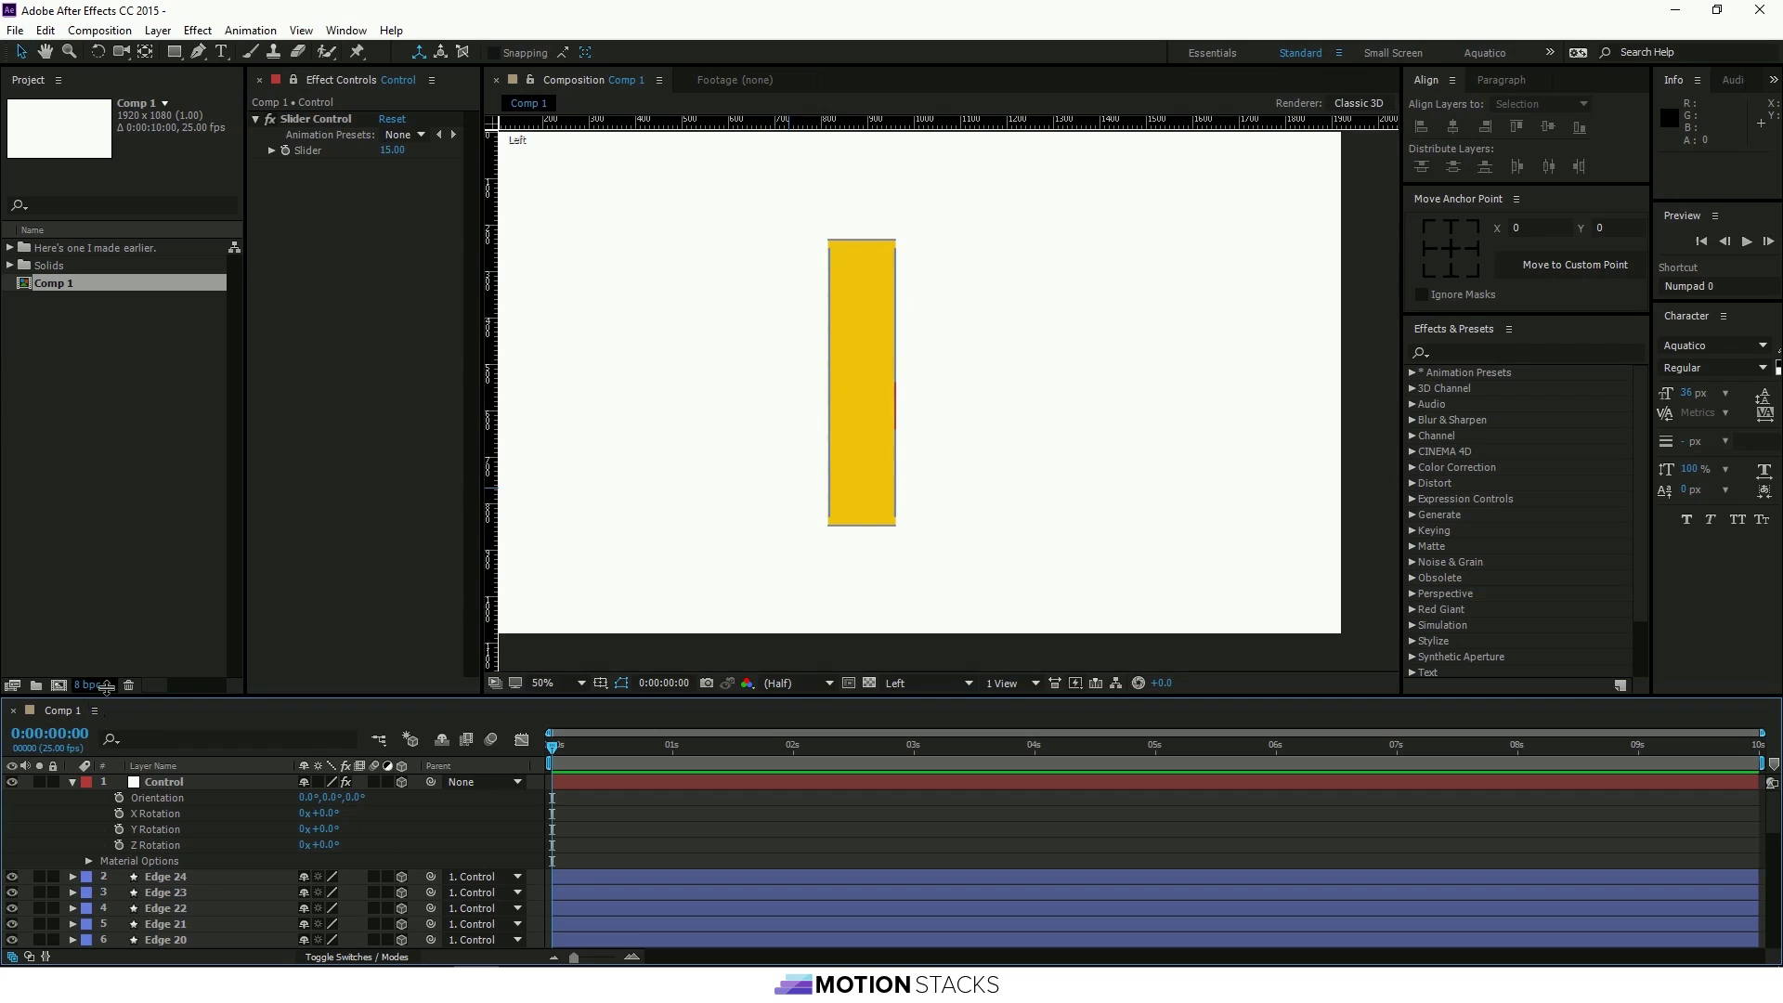
Create Comp 2 with default settings and place Comp 1 in it as a layer.
click(59, 684)
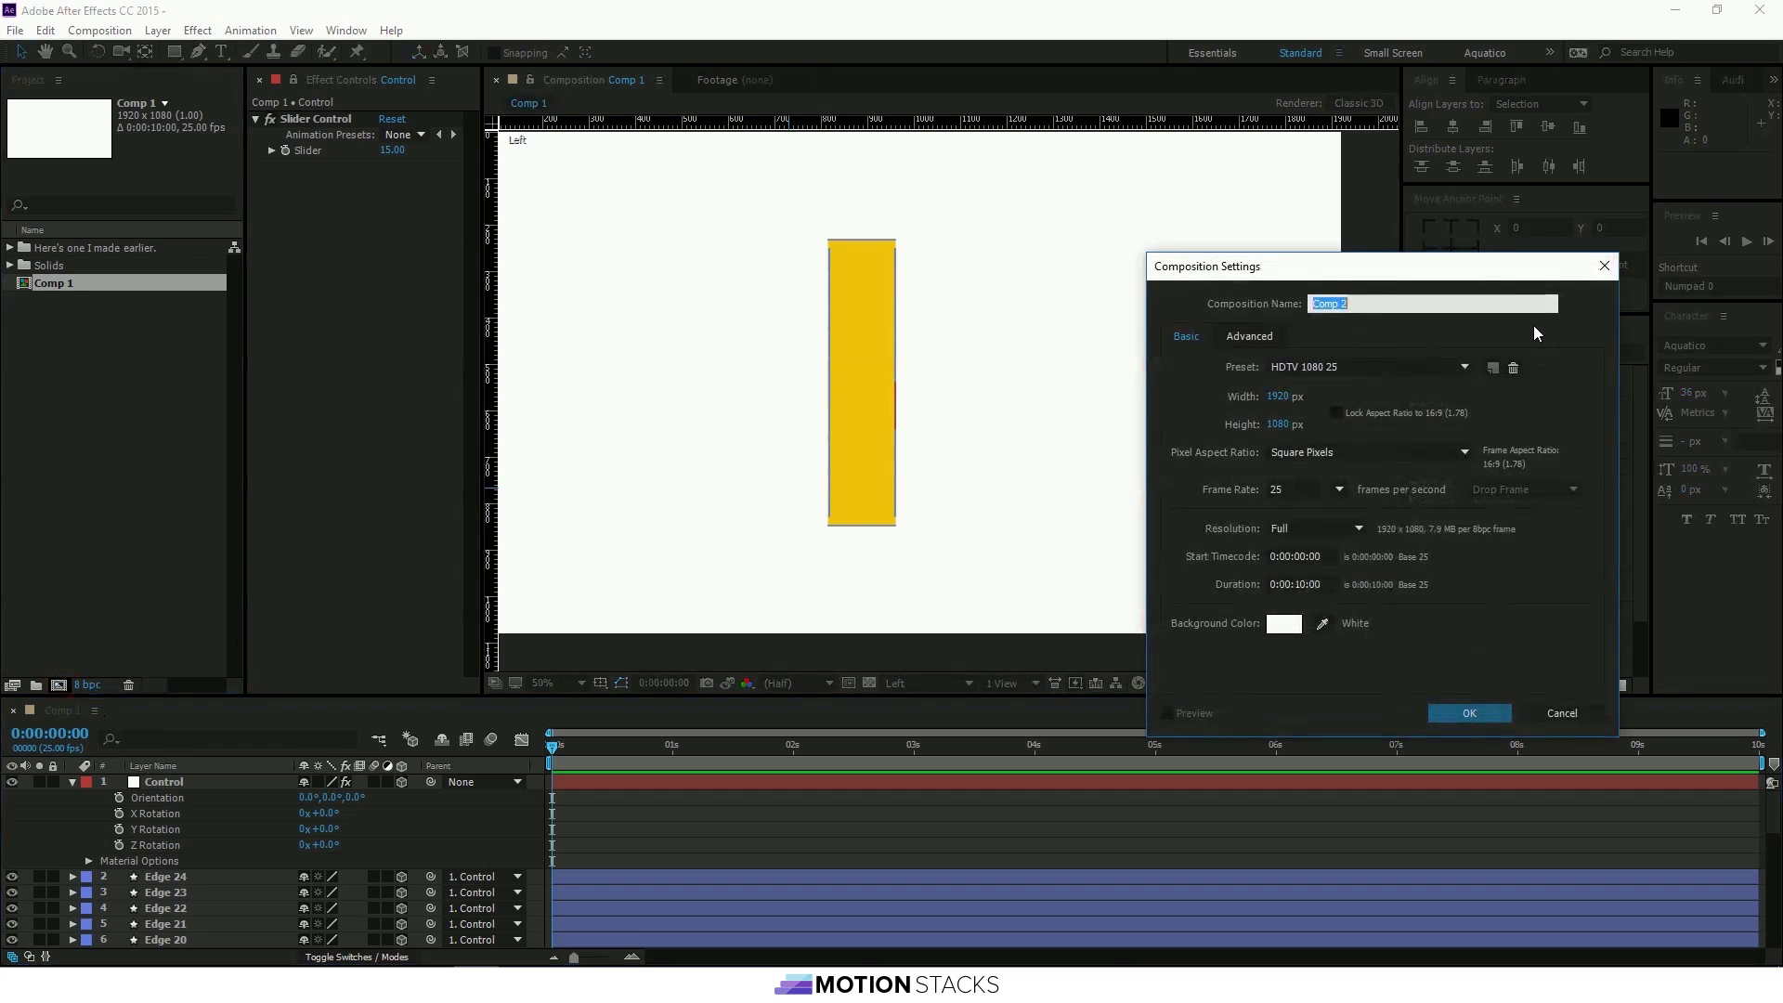
key(Return)
drag(46, 283, 213, 843)
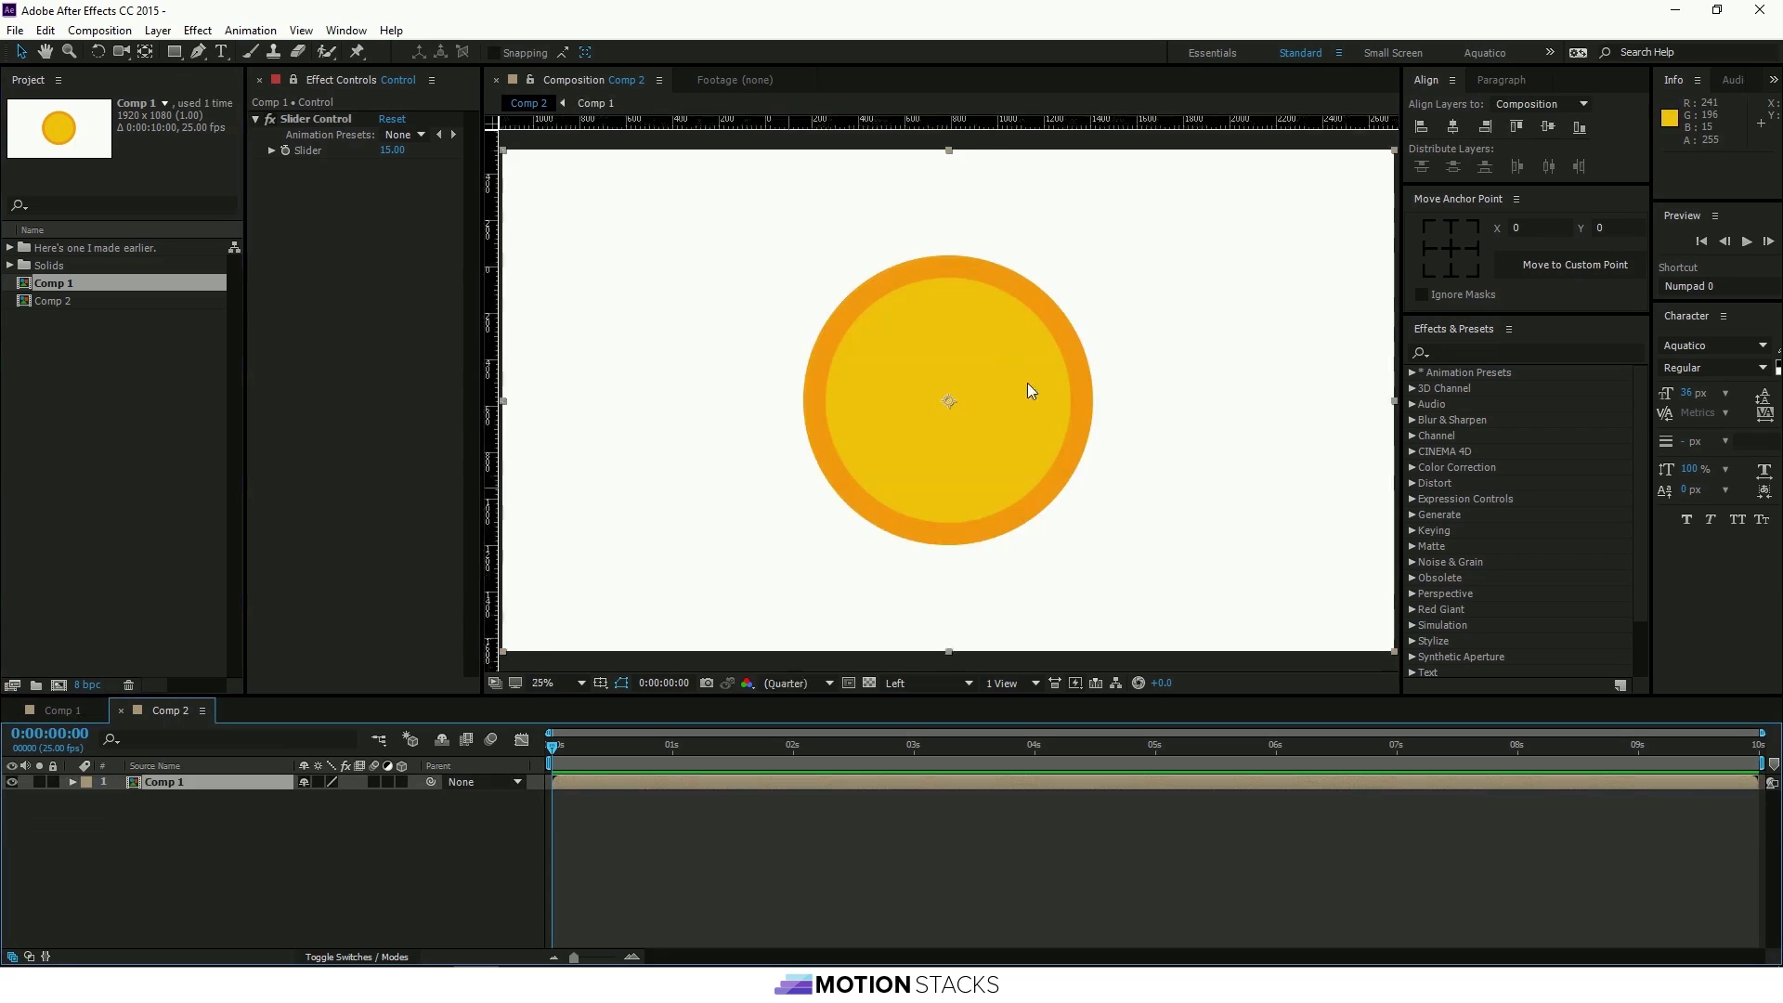
scroll(1028, 384, down, 2)
scroll(1028, 401, up, 2)
View Comp 1 from the Front, then return it to Active Camera view.
click(72, 712)
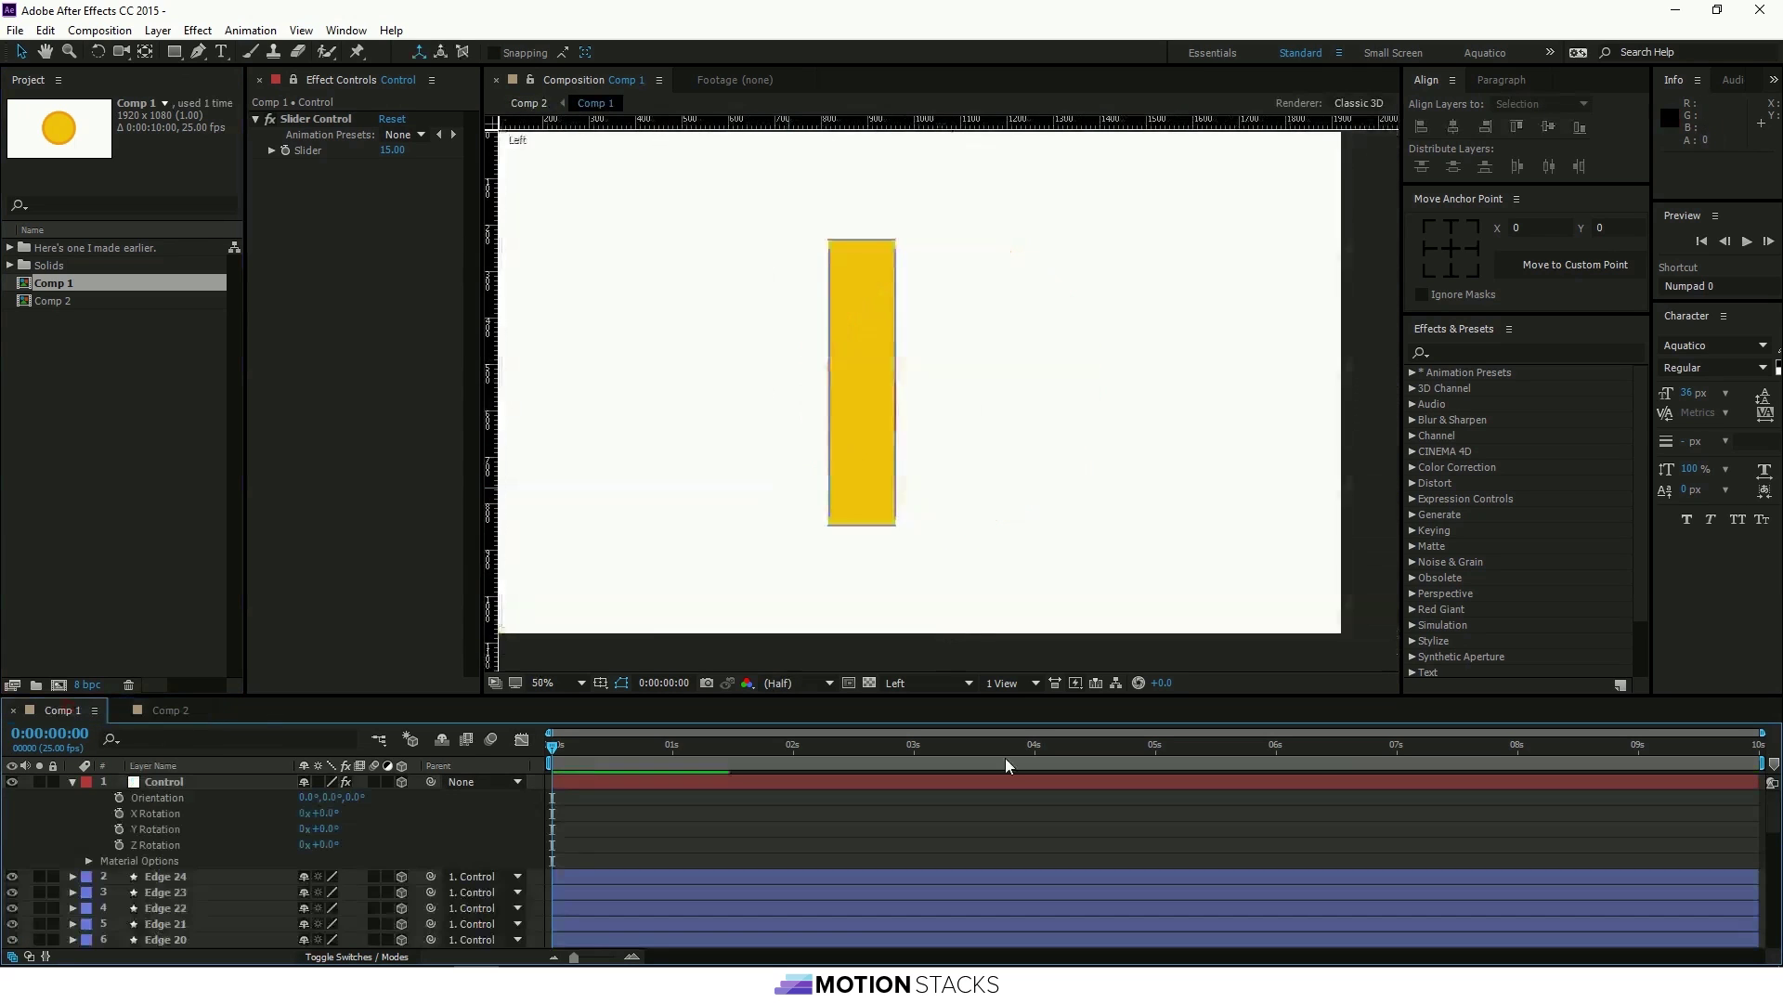
click(969, 684)
click(935, 727)
click(928, 683)
click(924, 708)
click(177, 712)
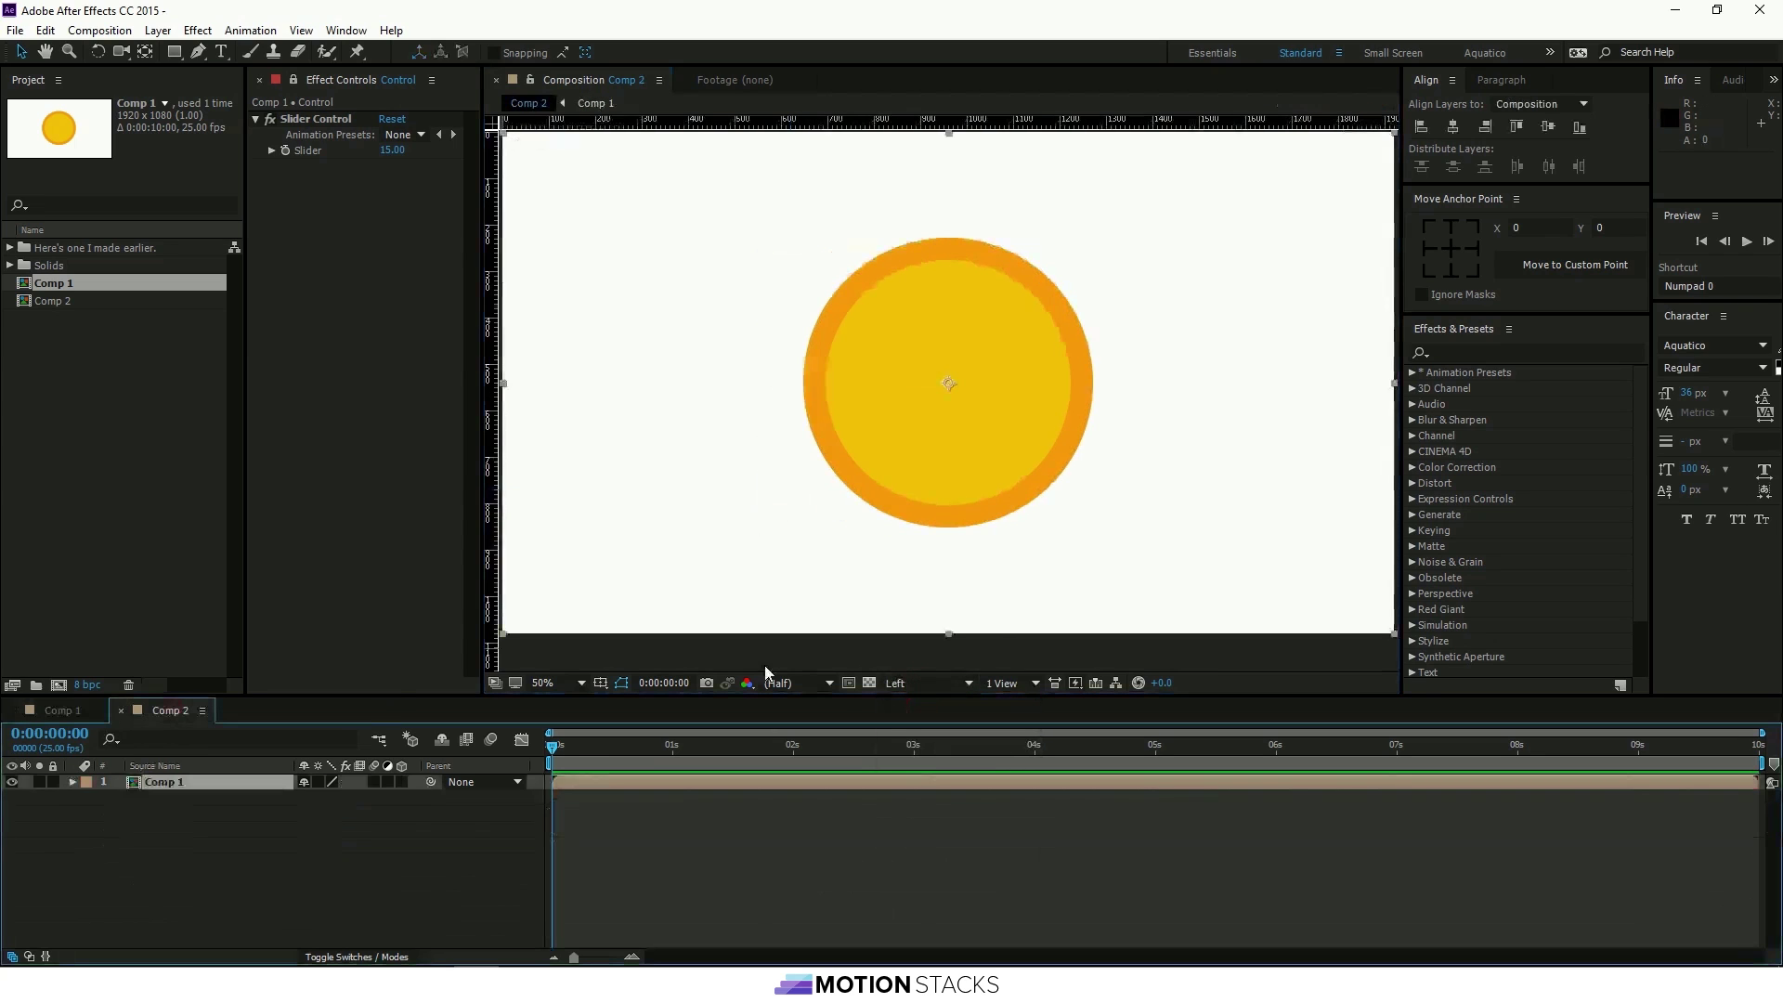
Turn on Collapse Transformations and 3D Layer for the Comp 1 layer in Comp 2.
click(317, 782)
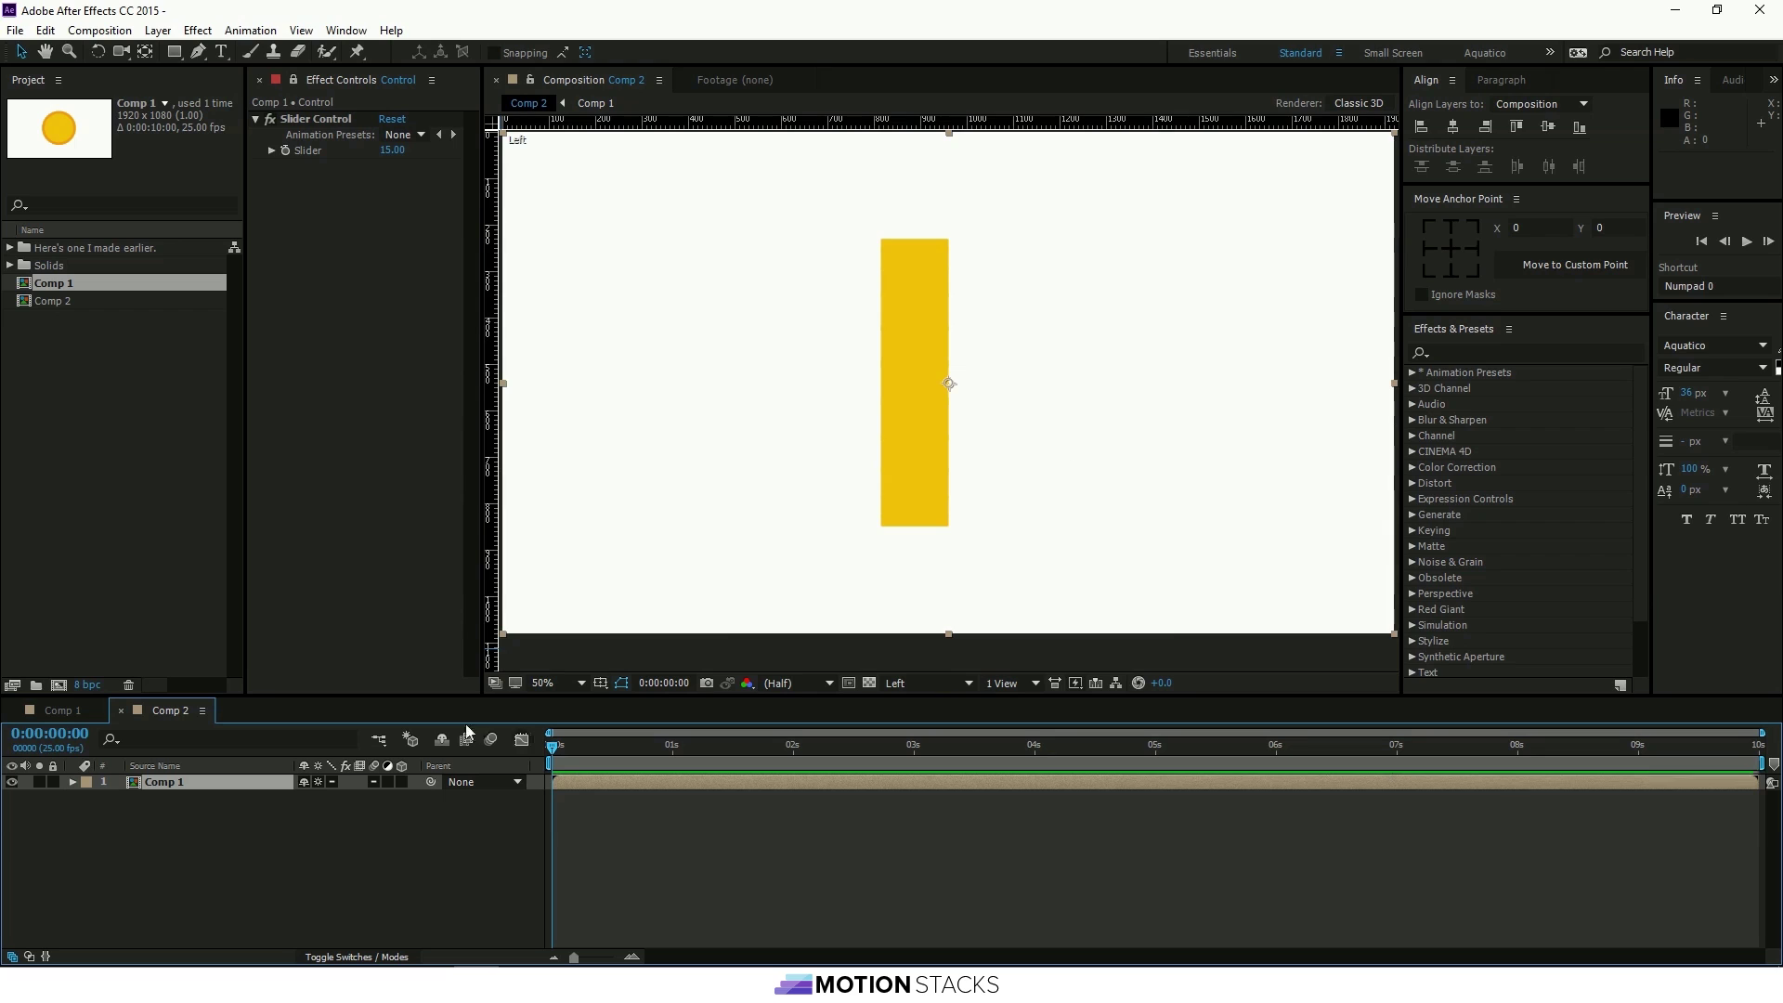
key(comma)
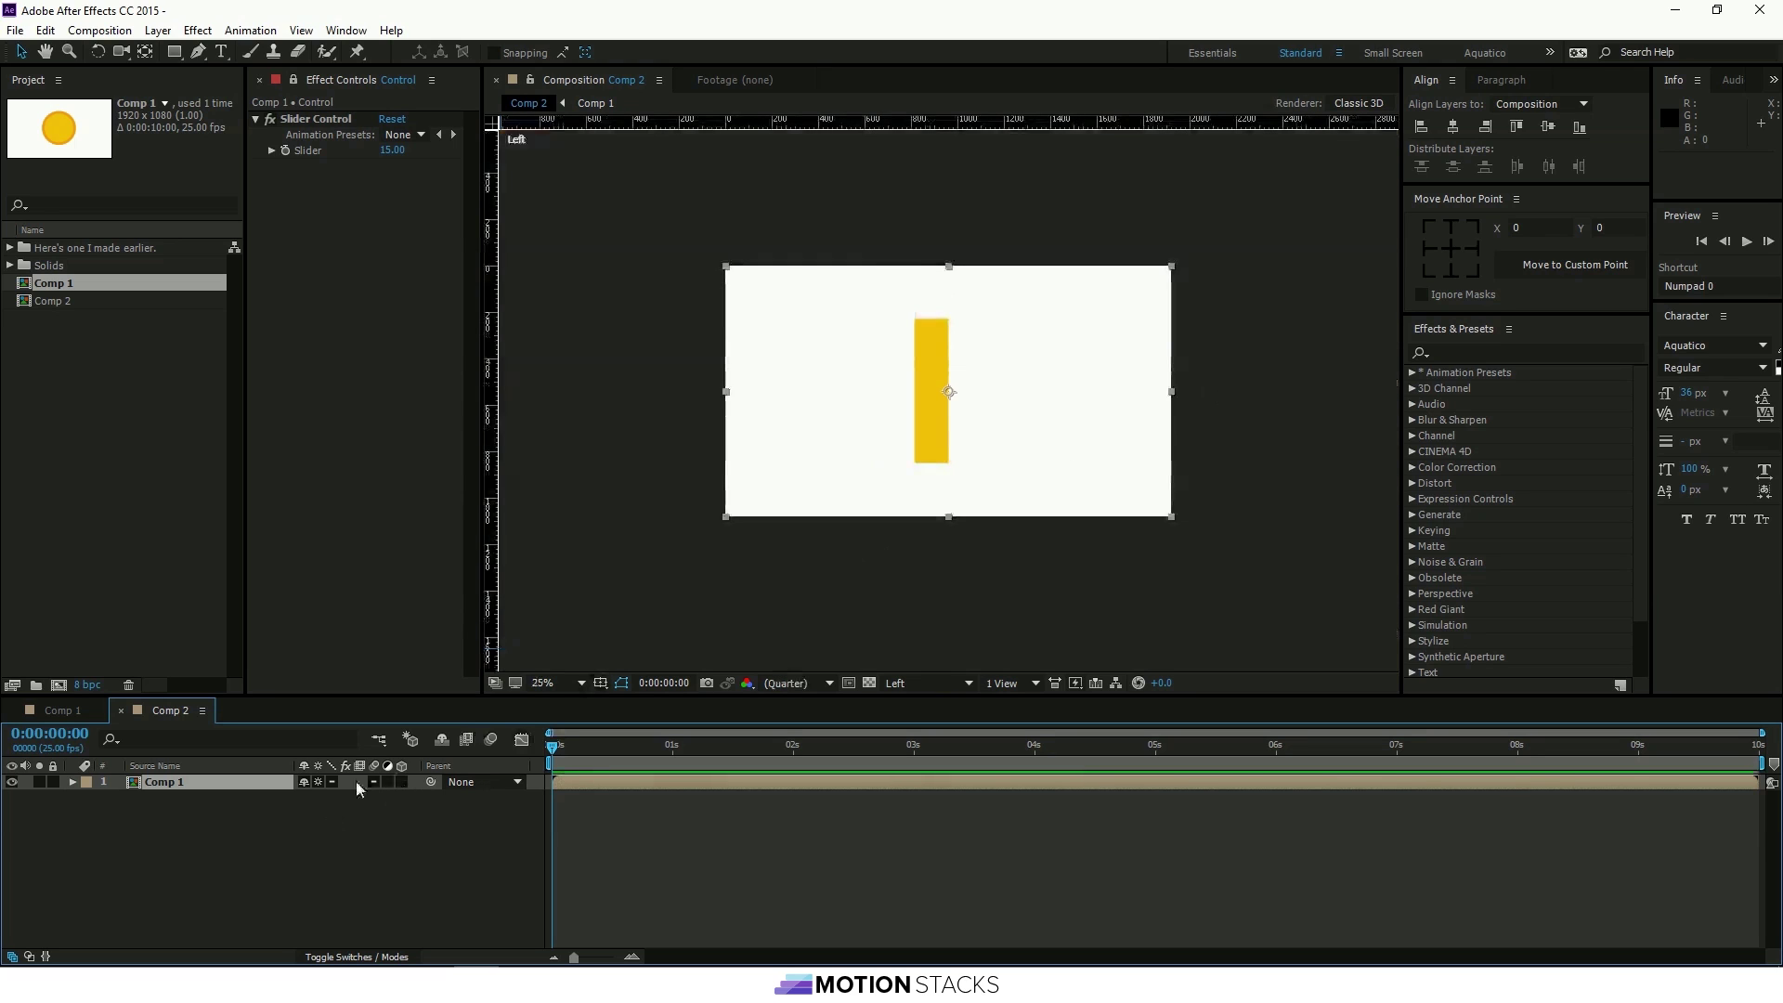
click(398, 781)
key(period)
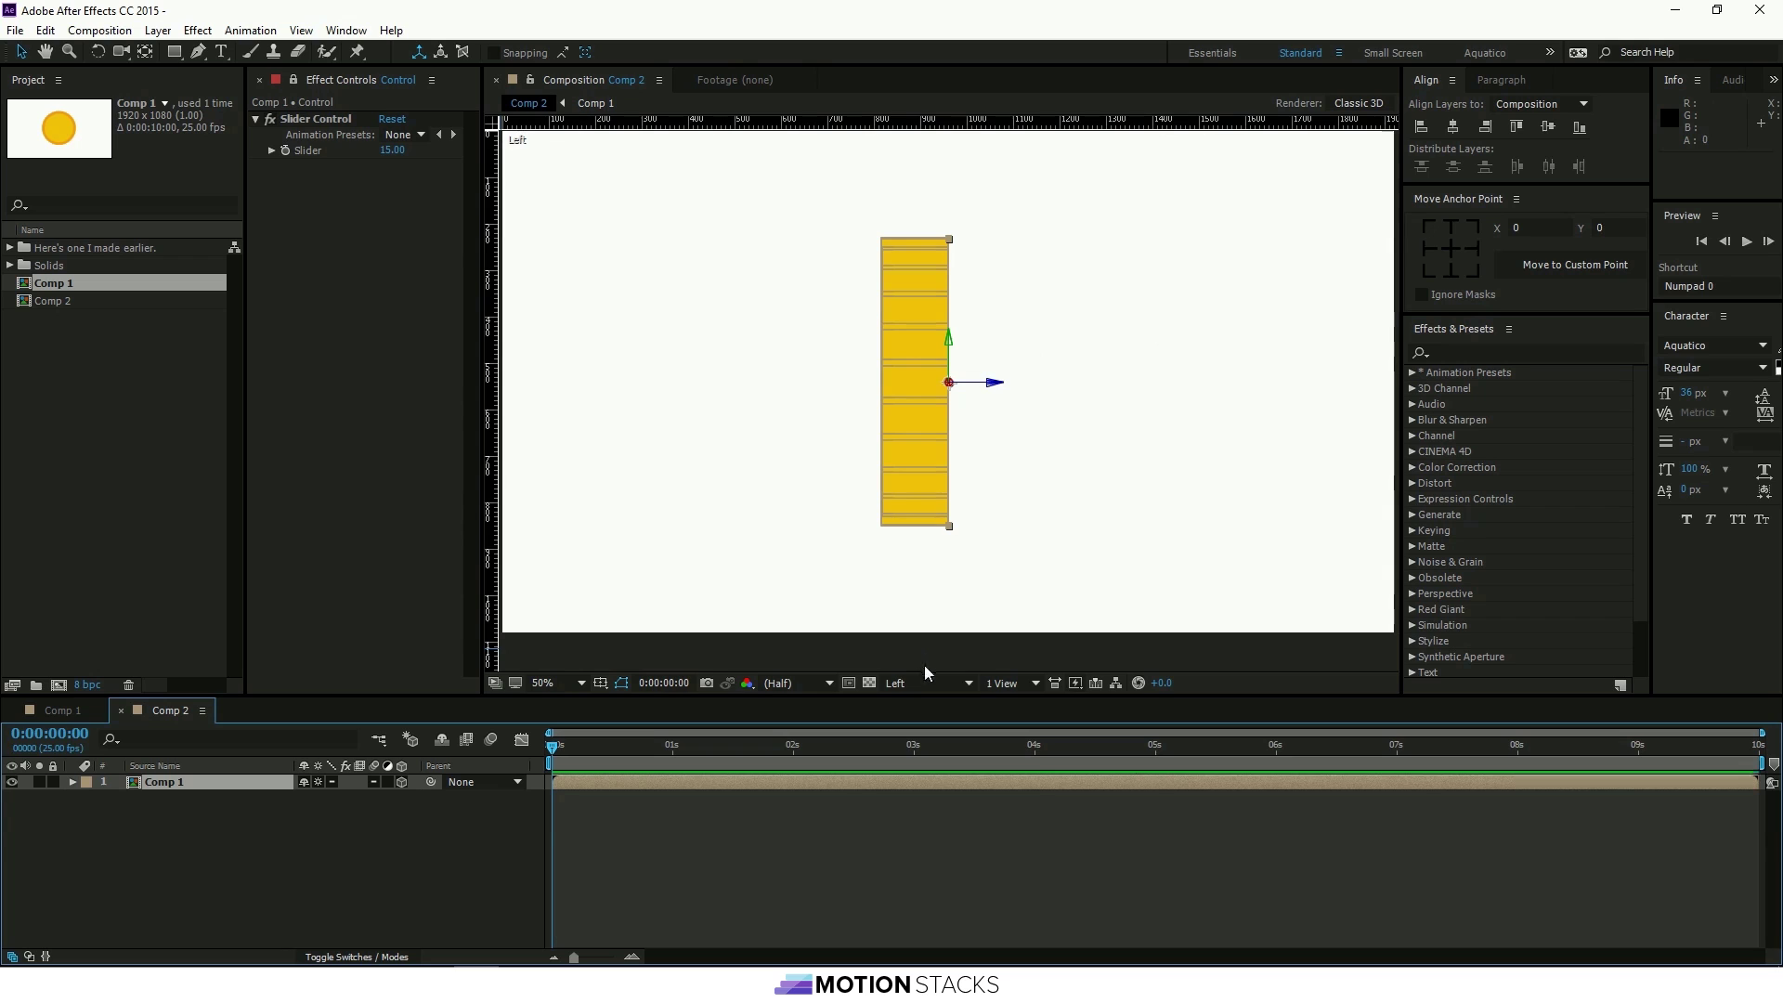
Switch to Active Camera view and tilt the Comp 1 layer 35° on X.
click(925, 682)
click(928, 698)
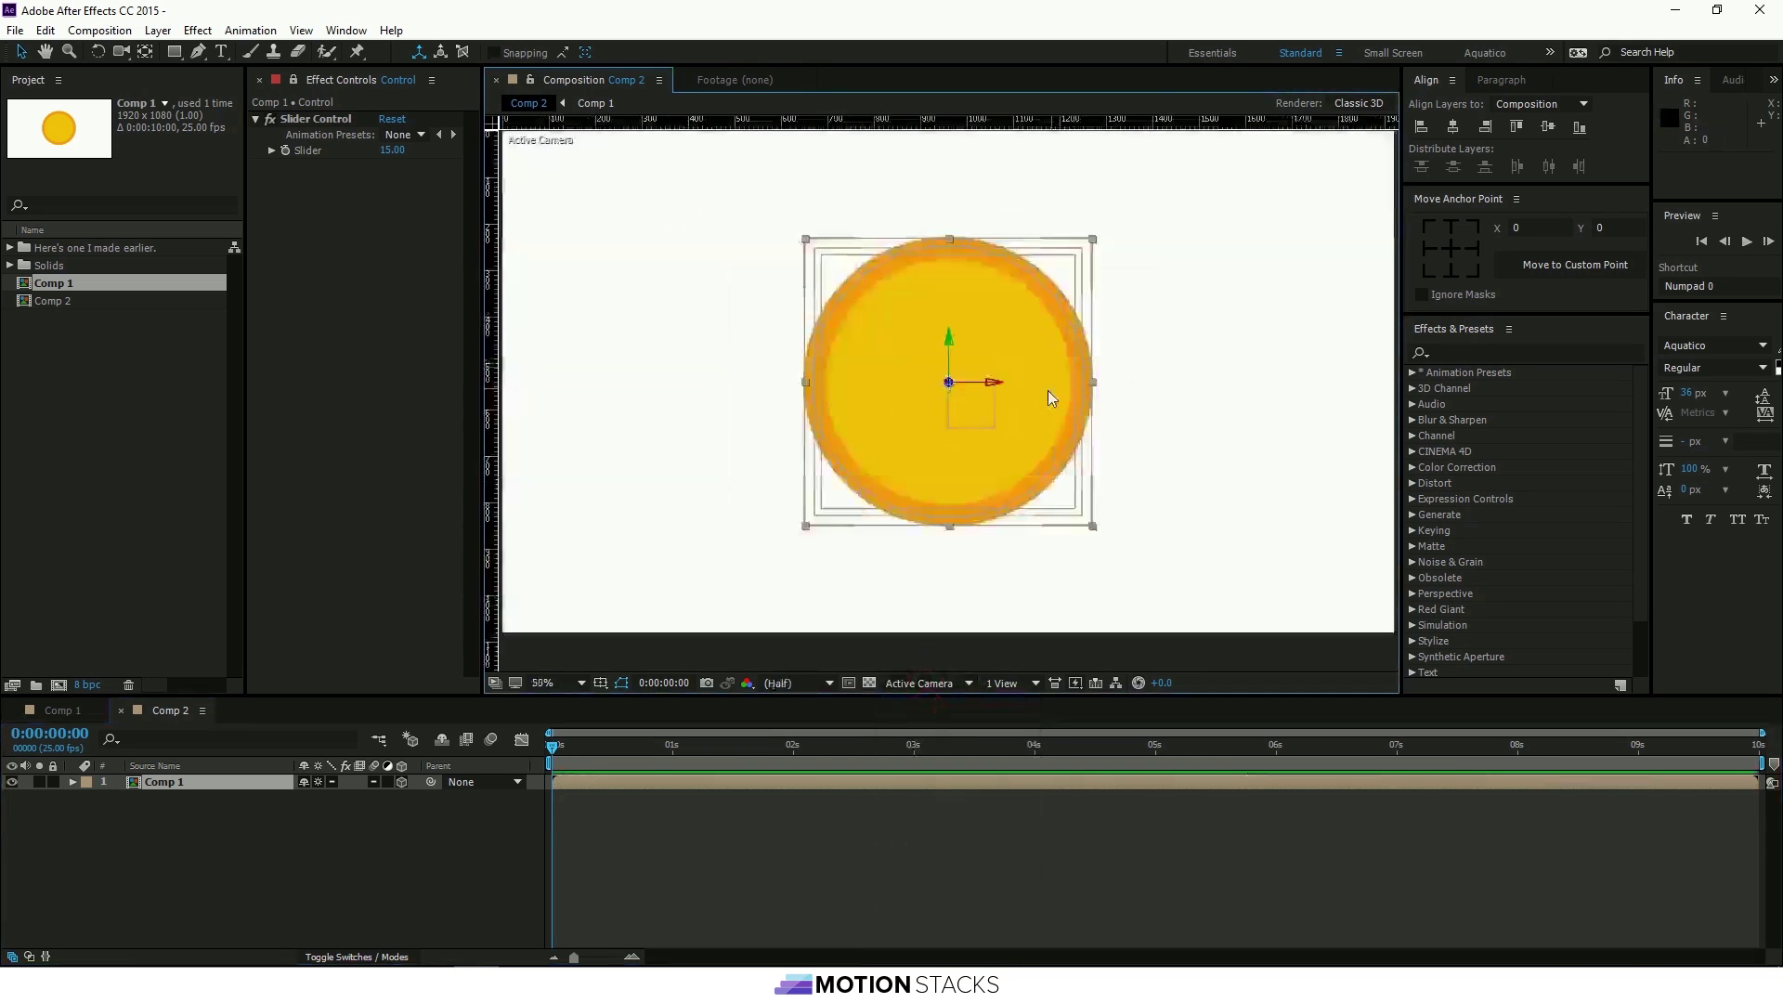
click(72, 783)
key(r)
drag(323, 813, 481, 855)
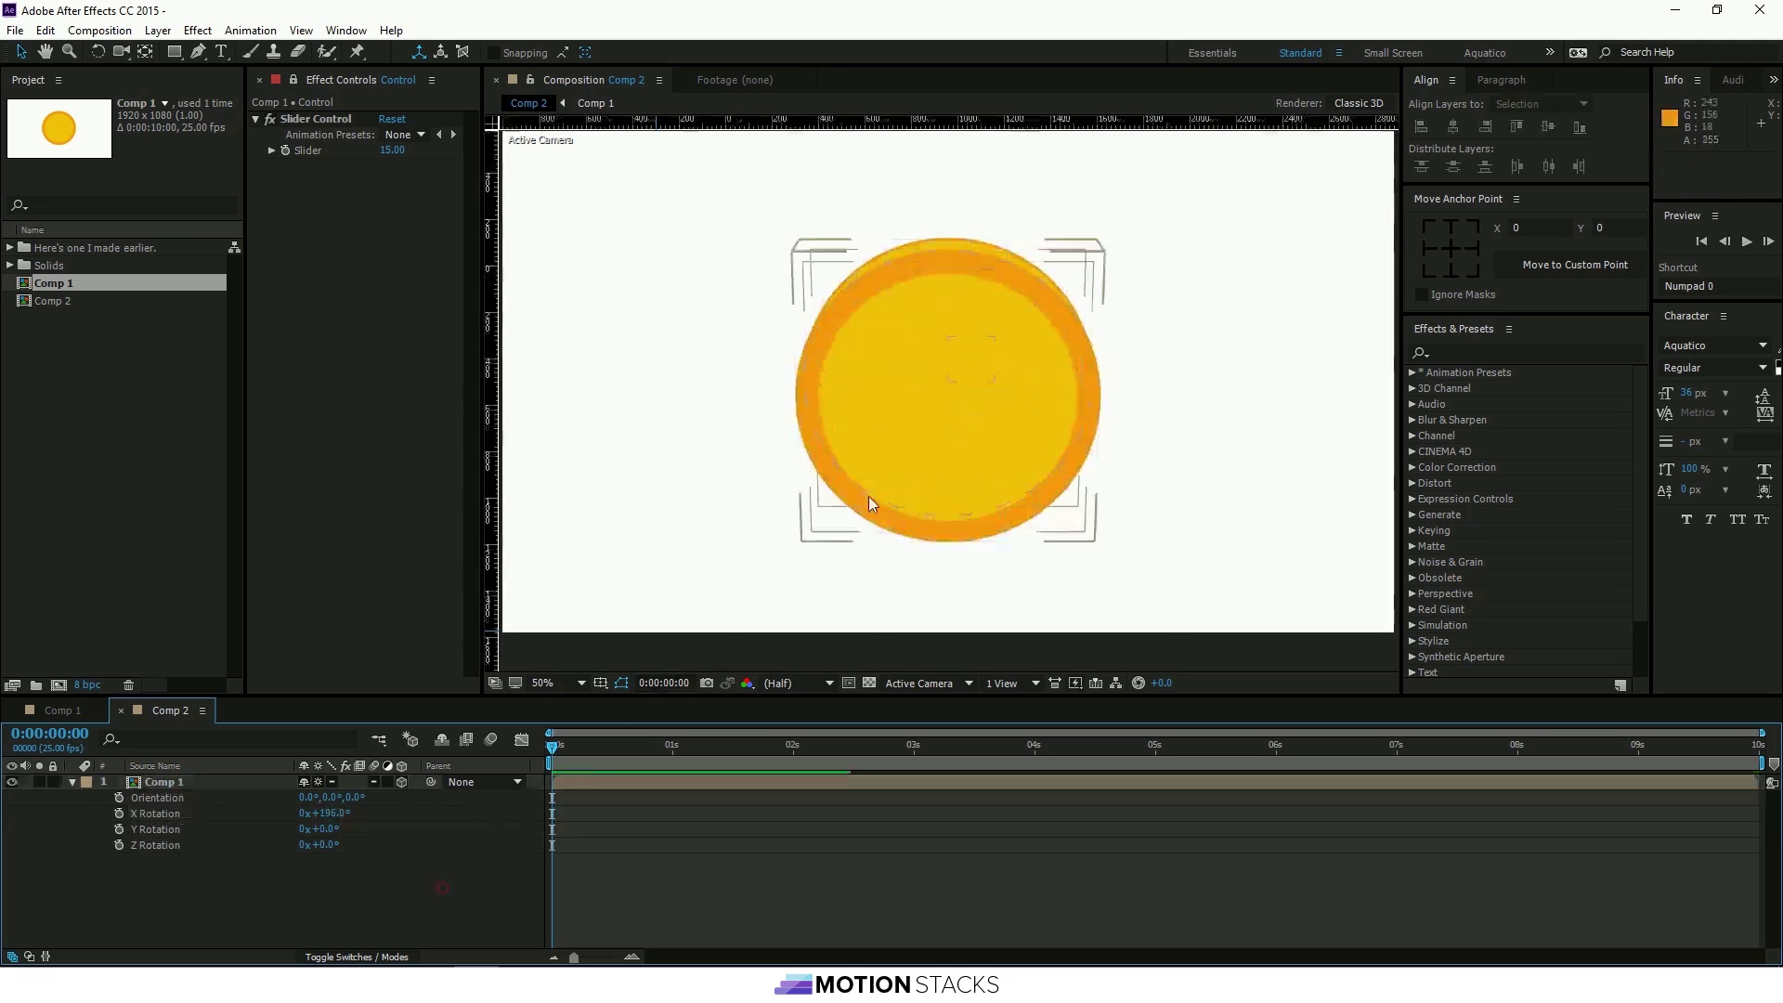
scroll(868, 498, down, 1)
Rename the Comp 1 layer in Comp 2 to 'Coin'.
double_click(185, 781)
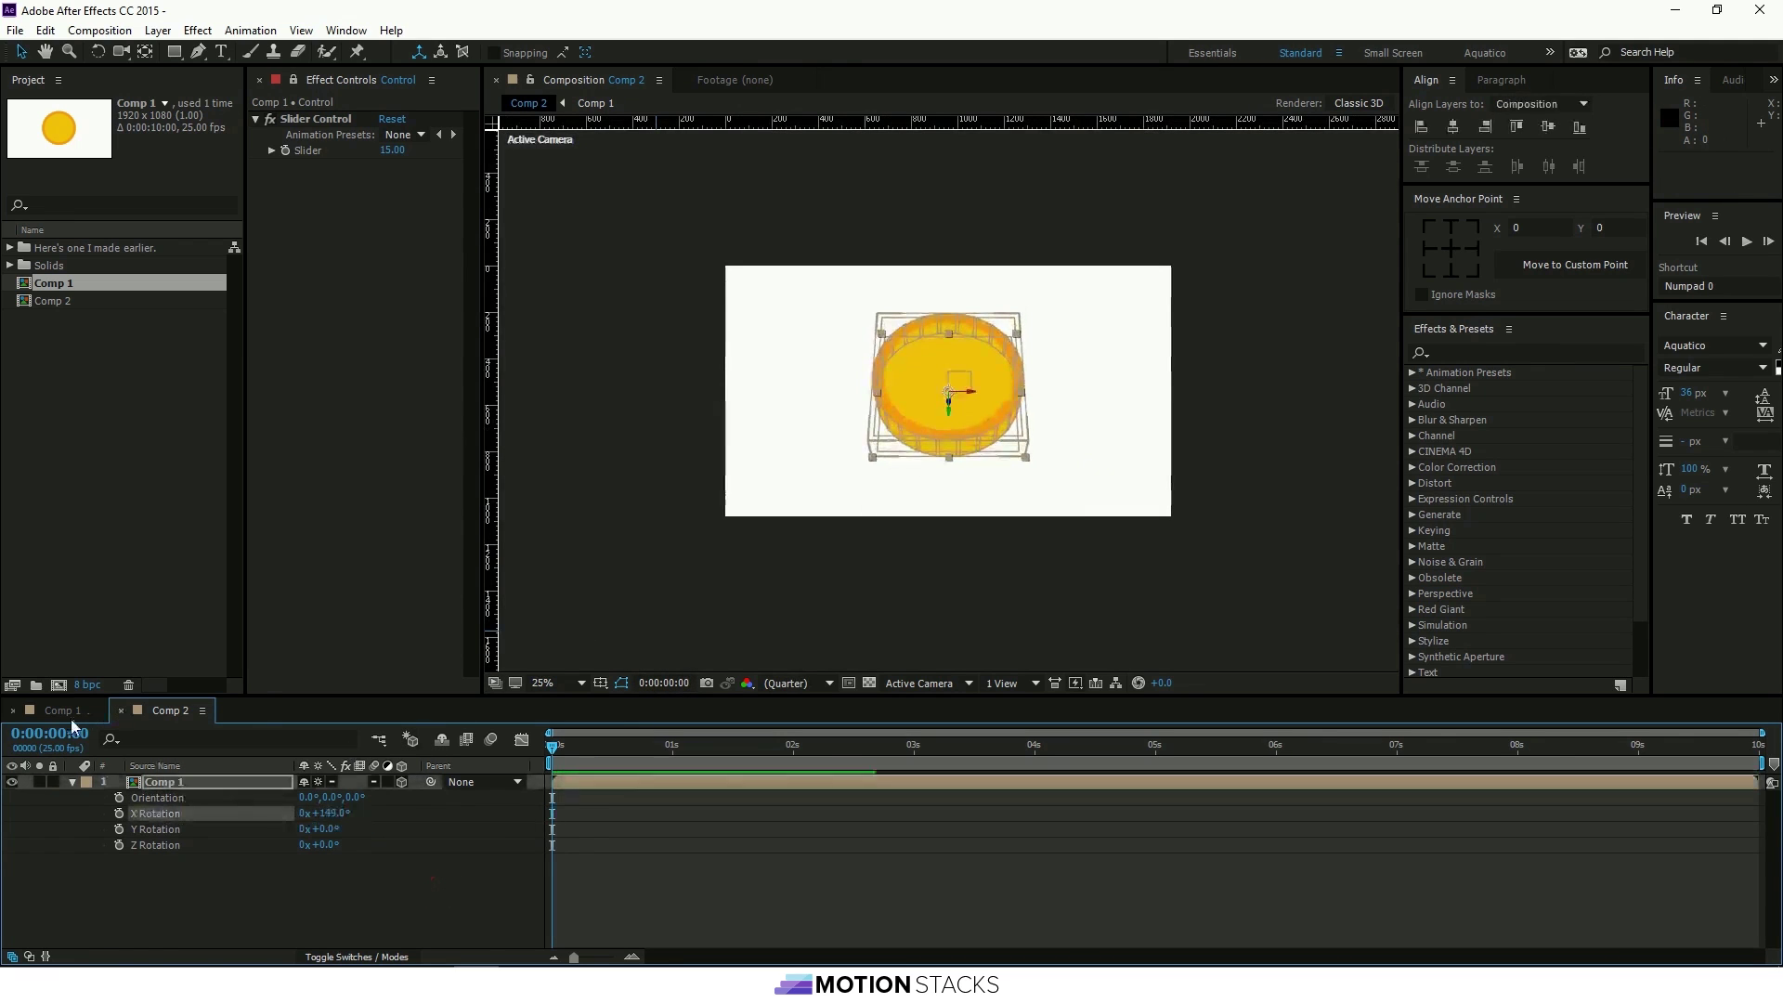
scroll(414, 928, up, 4)
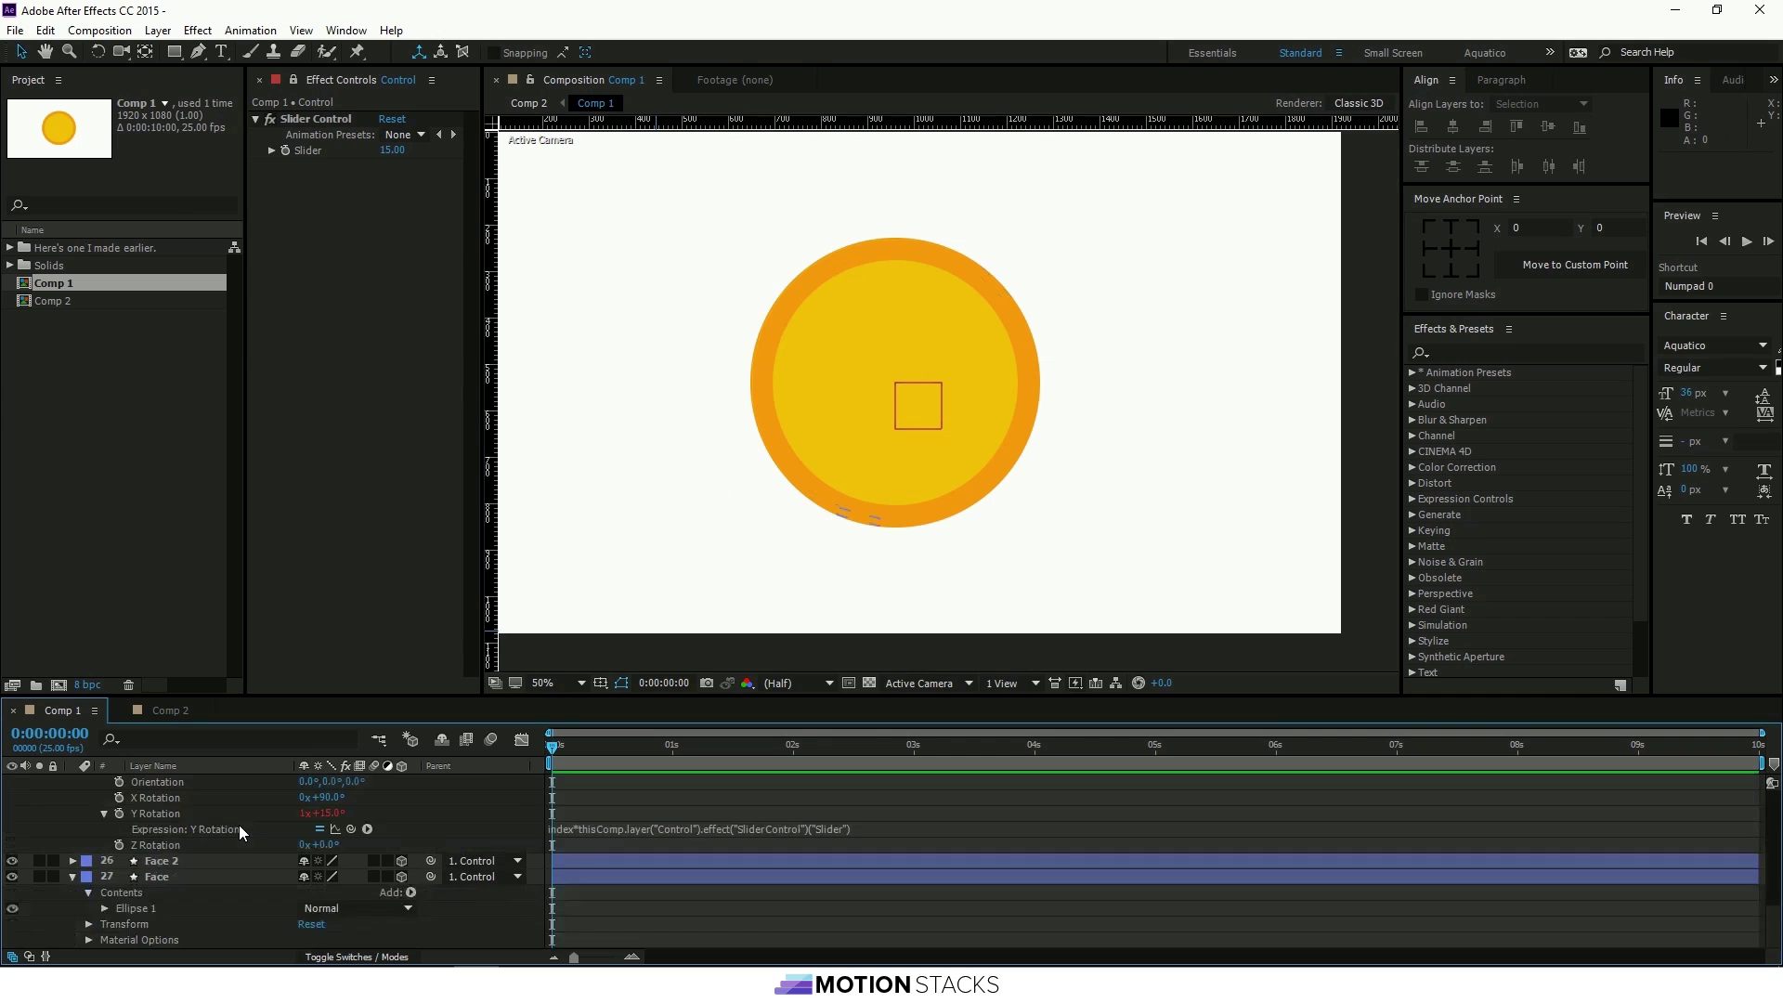
click(170, 710)
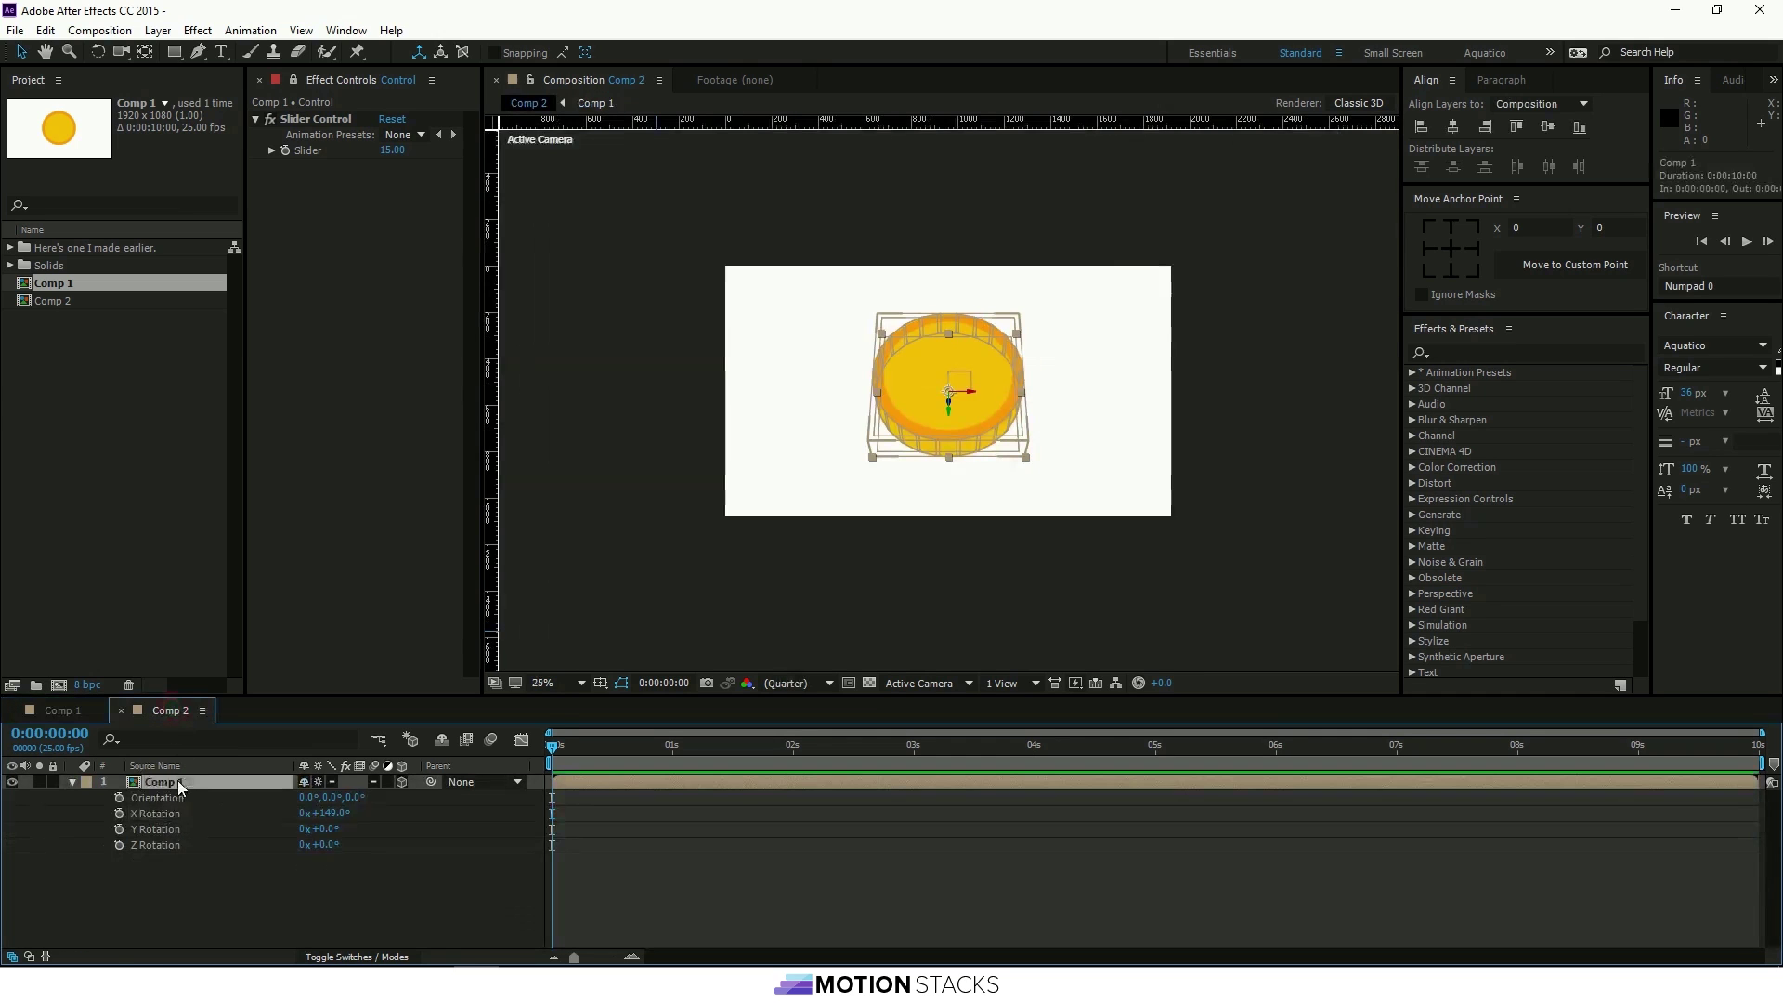
key(Return)
text(Coin)
key(Return)
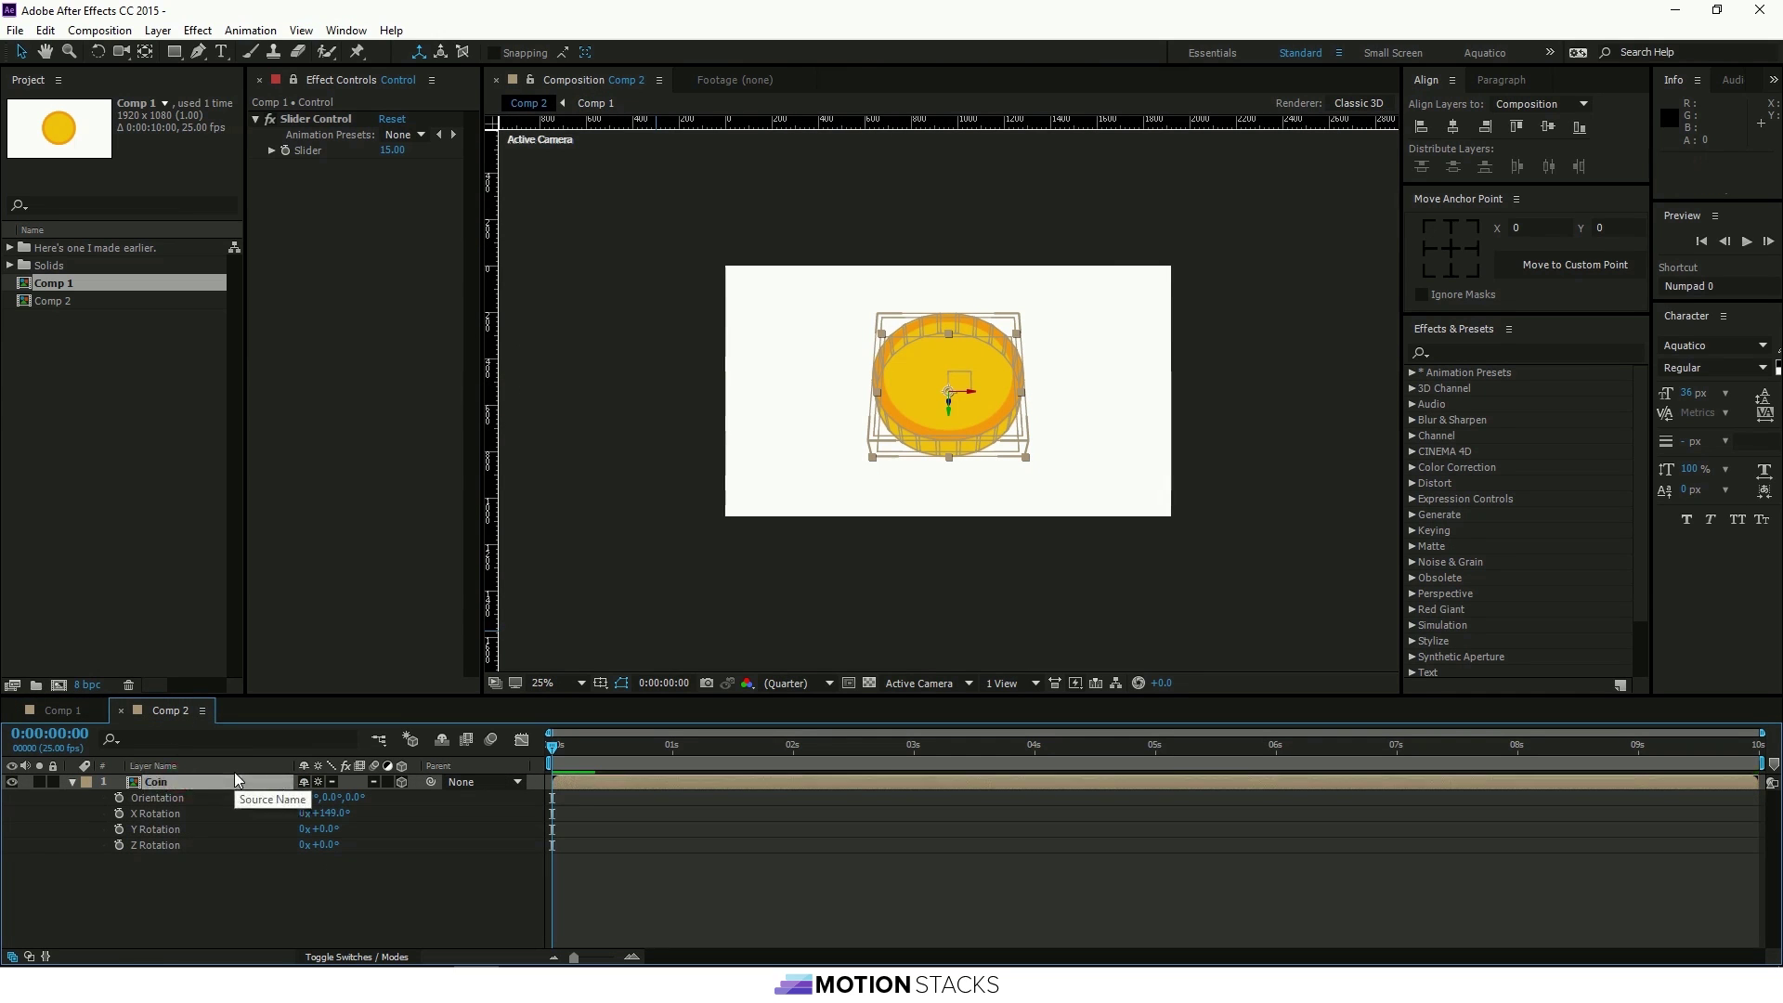
Tilt the Coin layer to X Rotation 114° at 50% view zoom.
click(288, 879)
key(period)
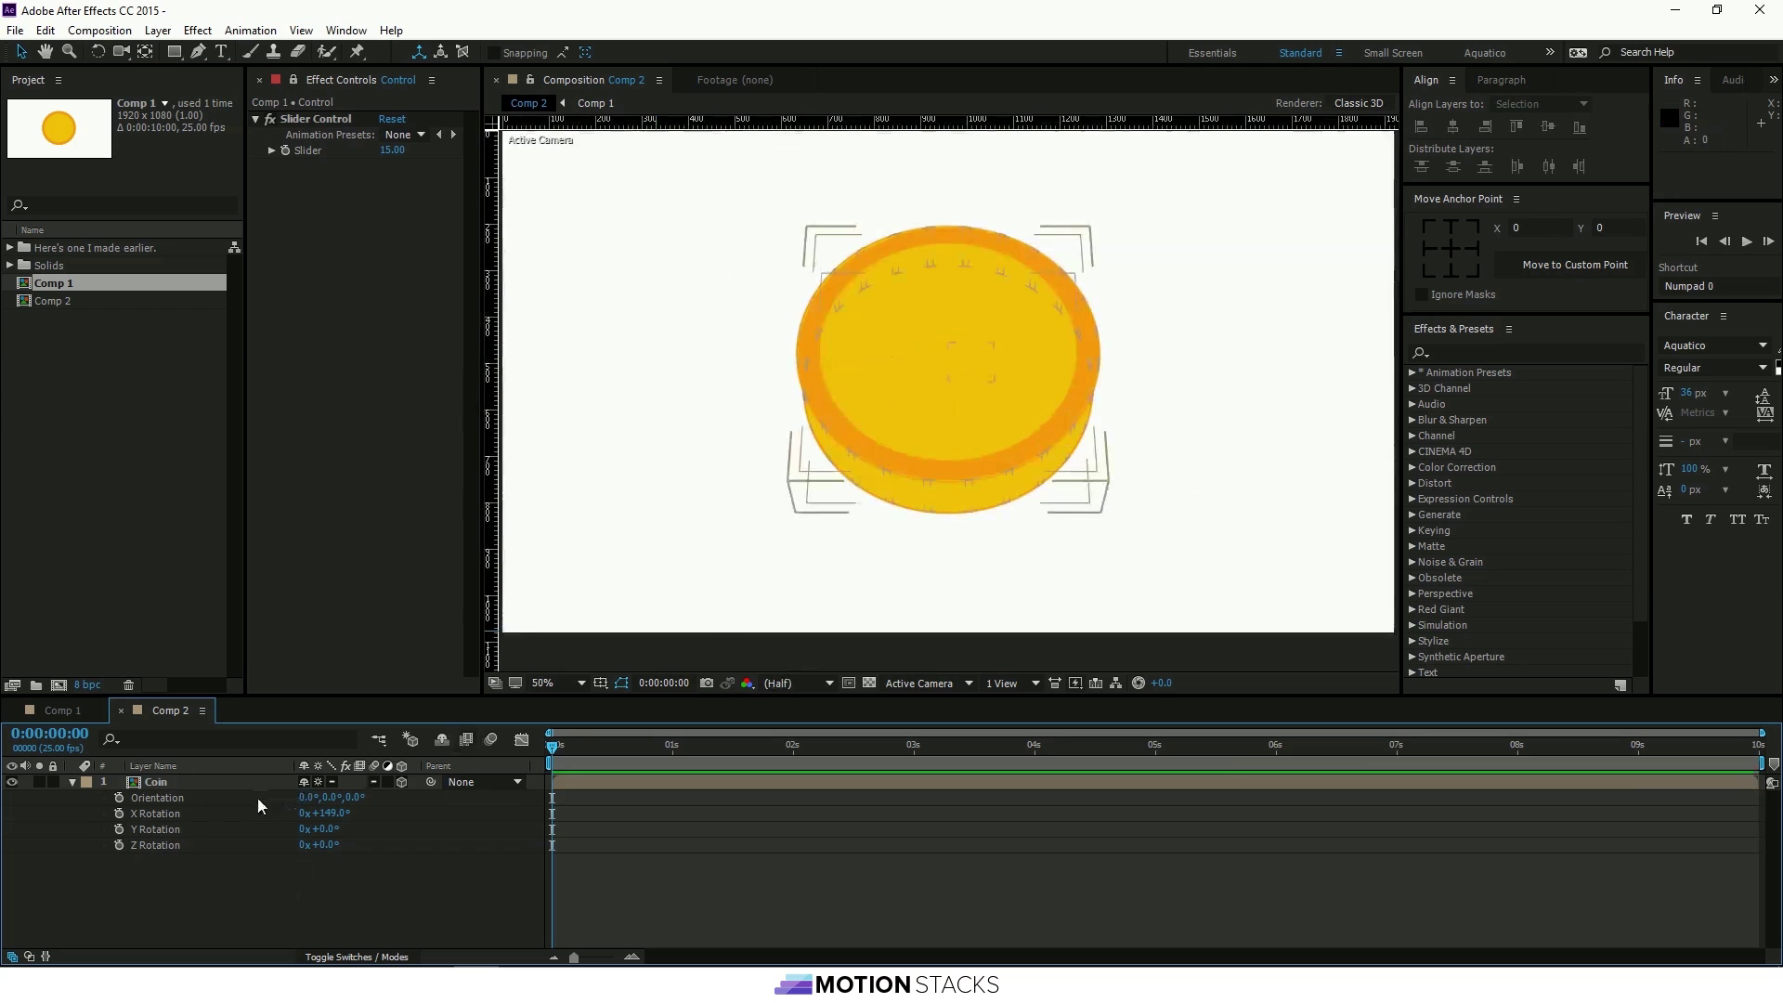
drag(337, 817, 329, 861)
click(331, 926)
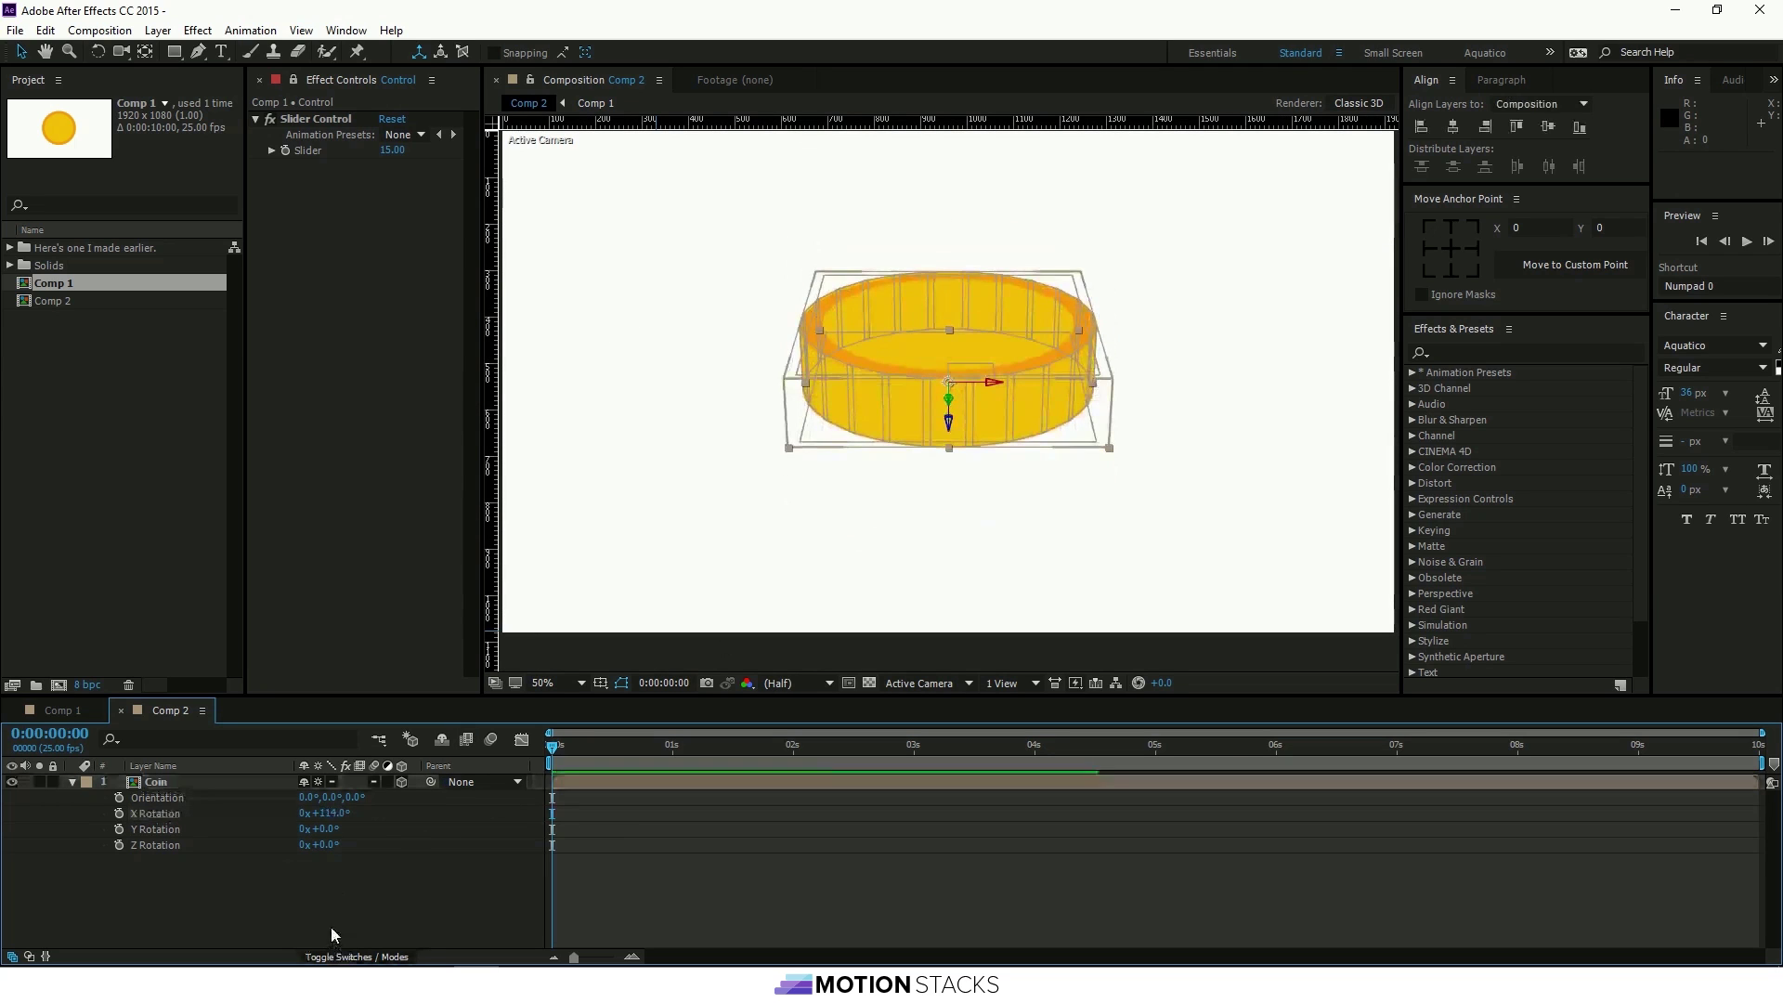
Open Coin Fall from the 'Here's one I made earlier.' folder and preview it from the start.
click(11, 250)
click(11, 249)
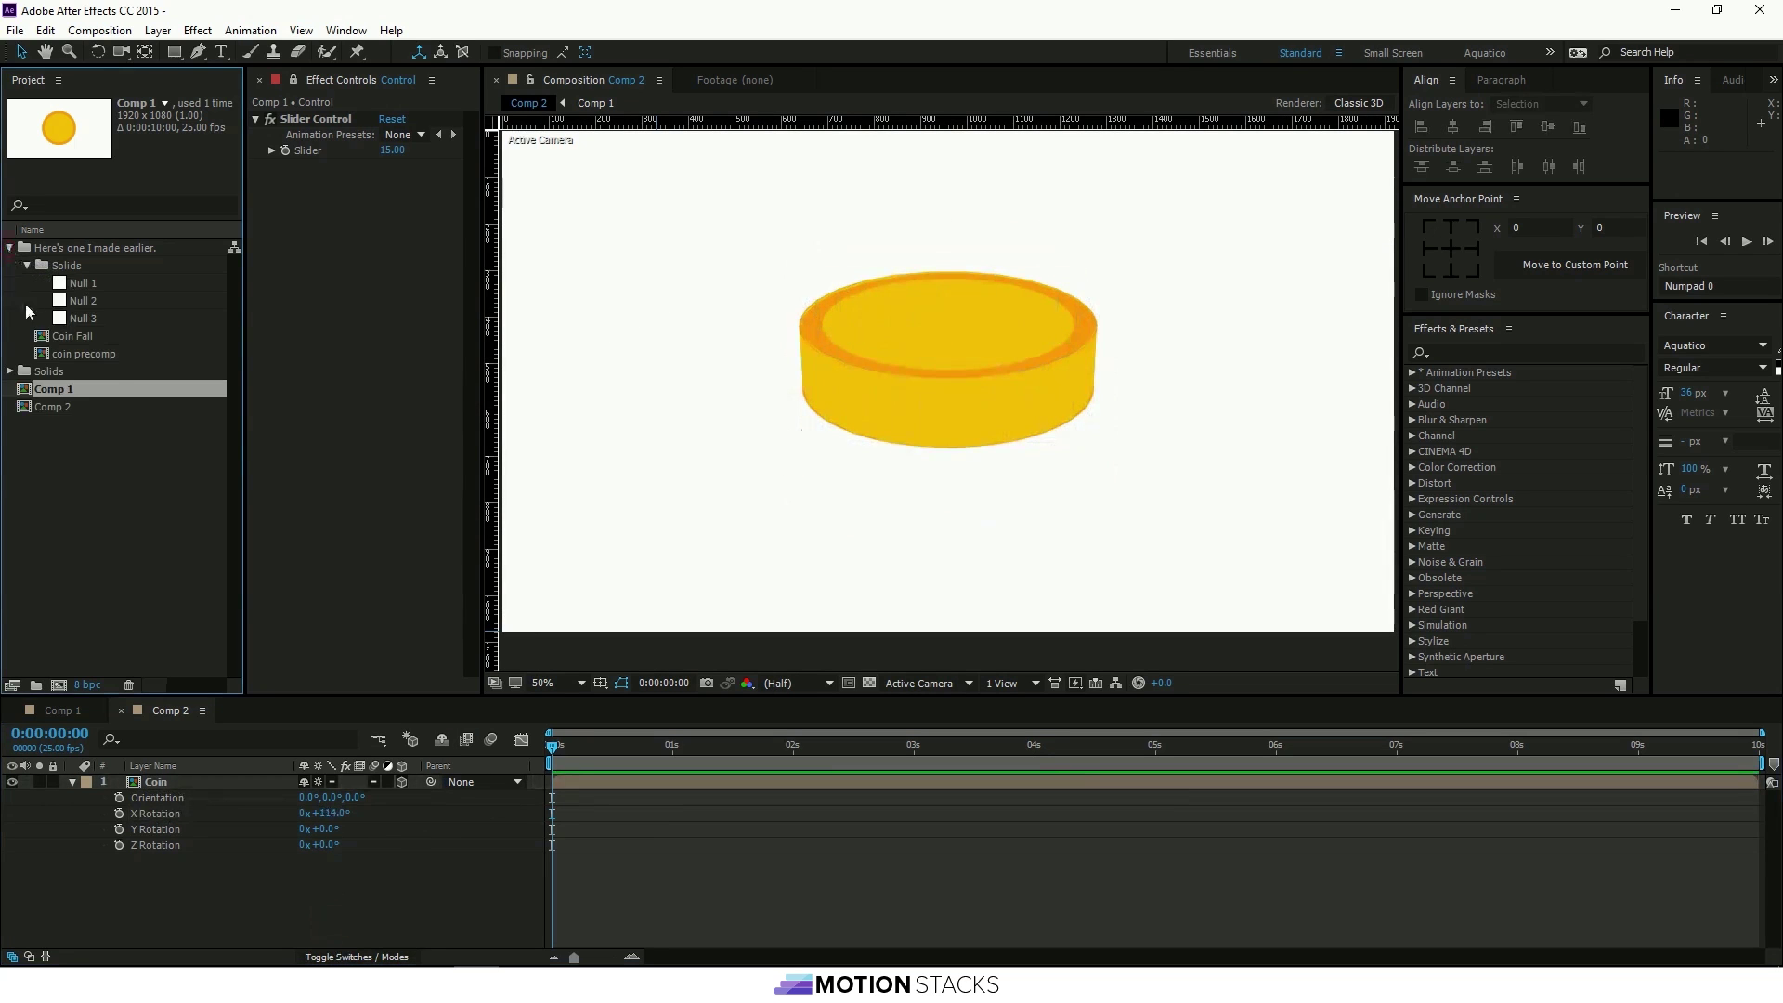
click(74, 336)
double_click(74, 337)
scroll(931, 560, up, 2)
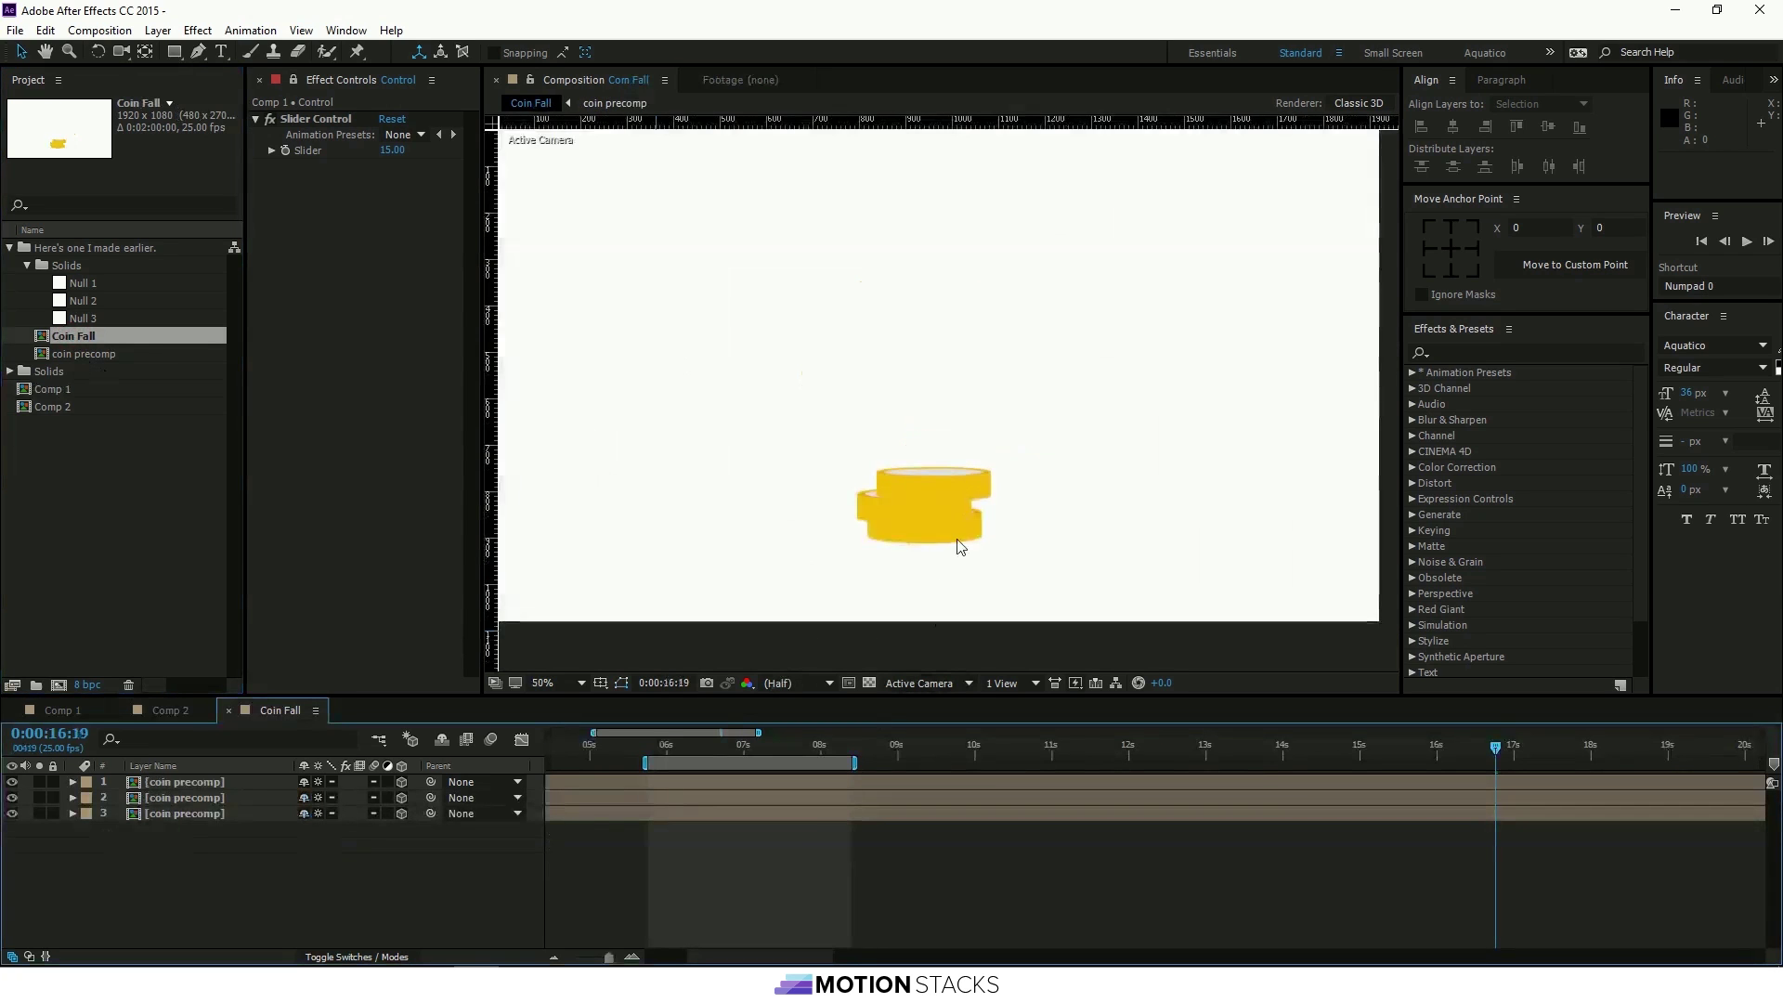
drag(1005, 465, 1021, 512)
key(Home)
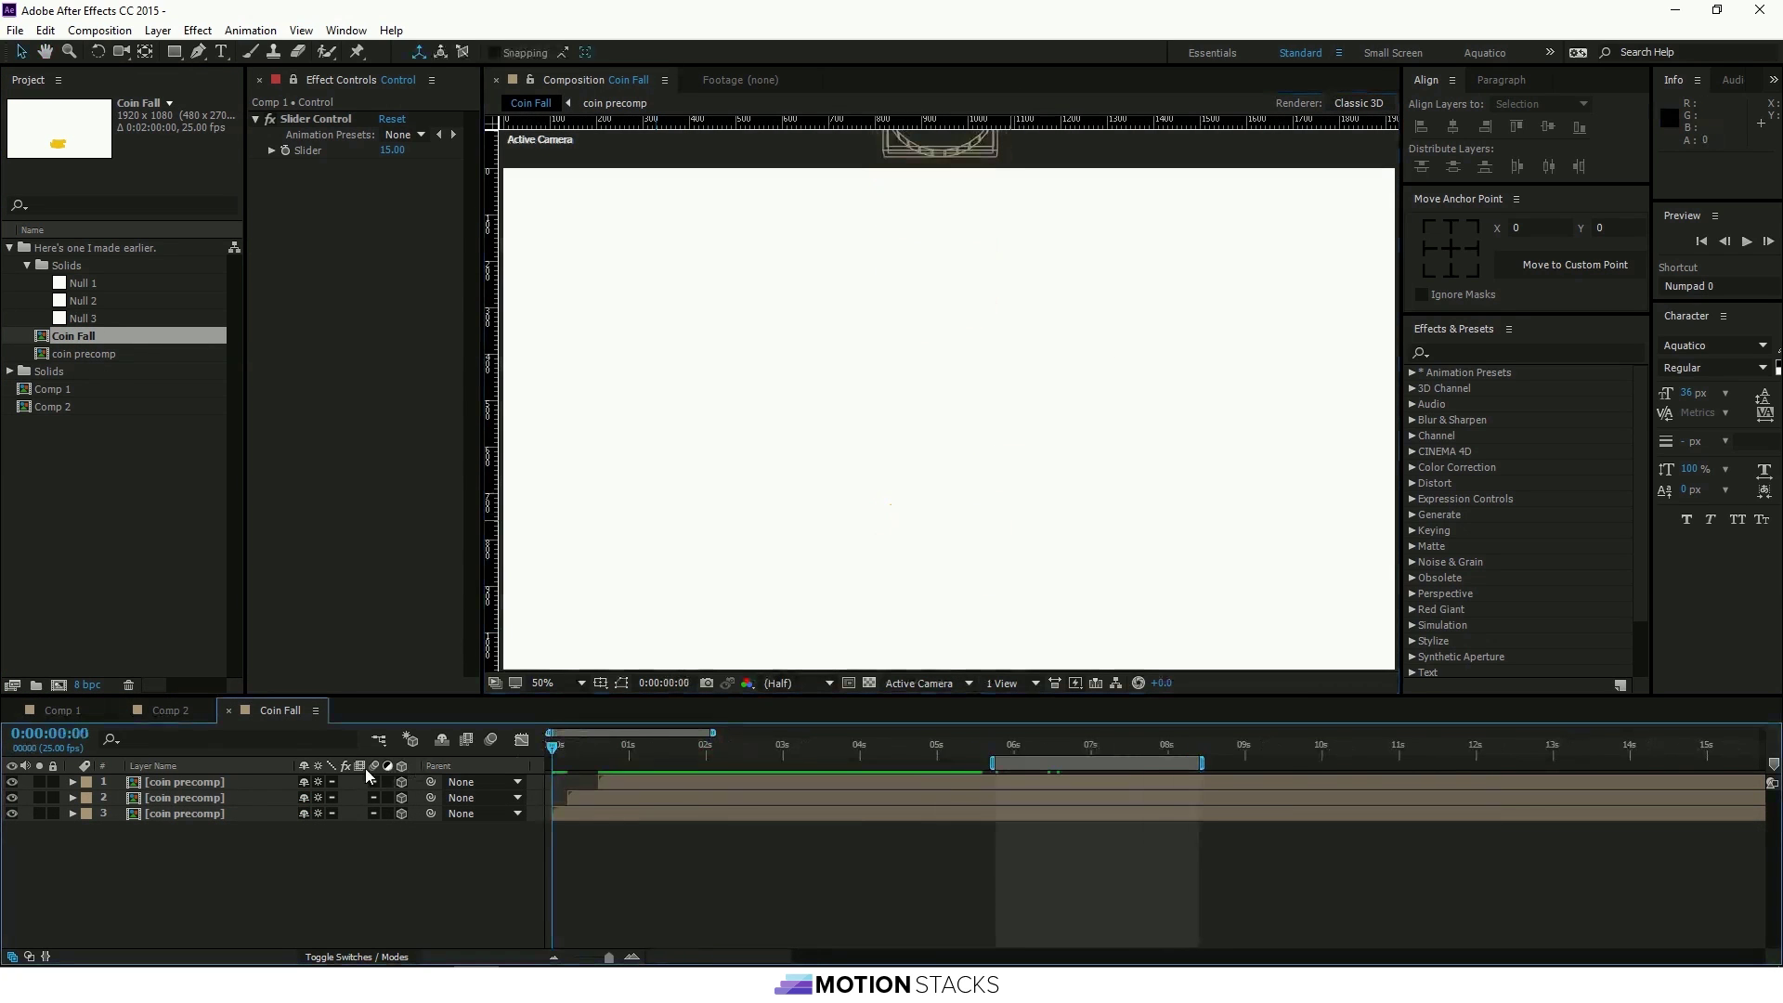
key(space)
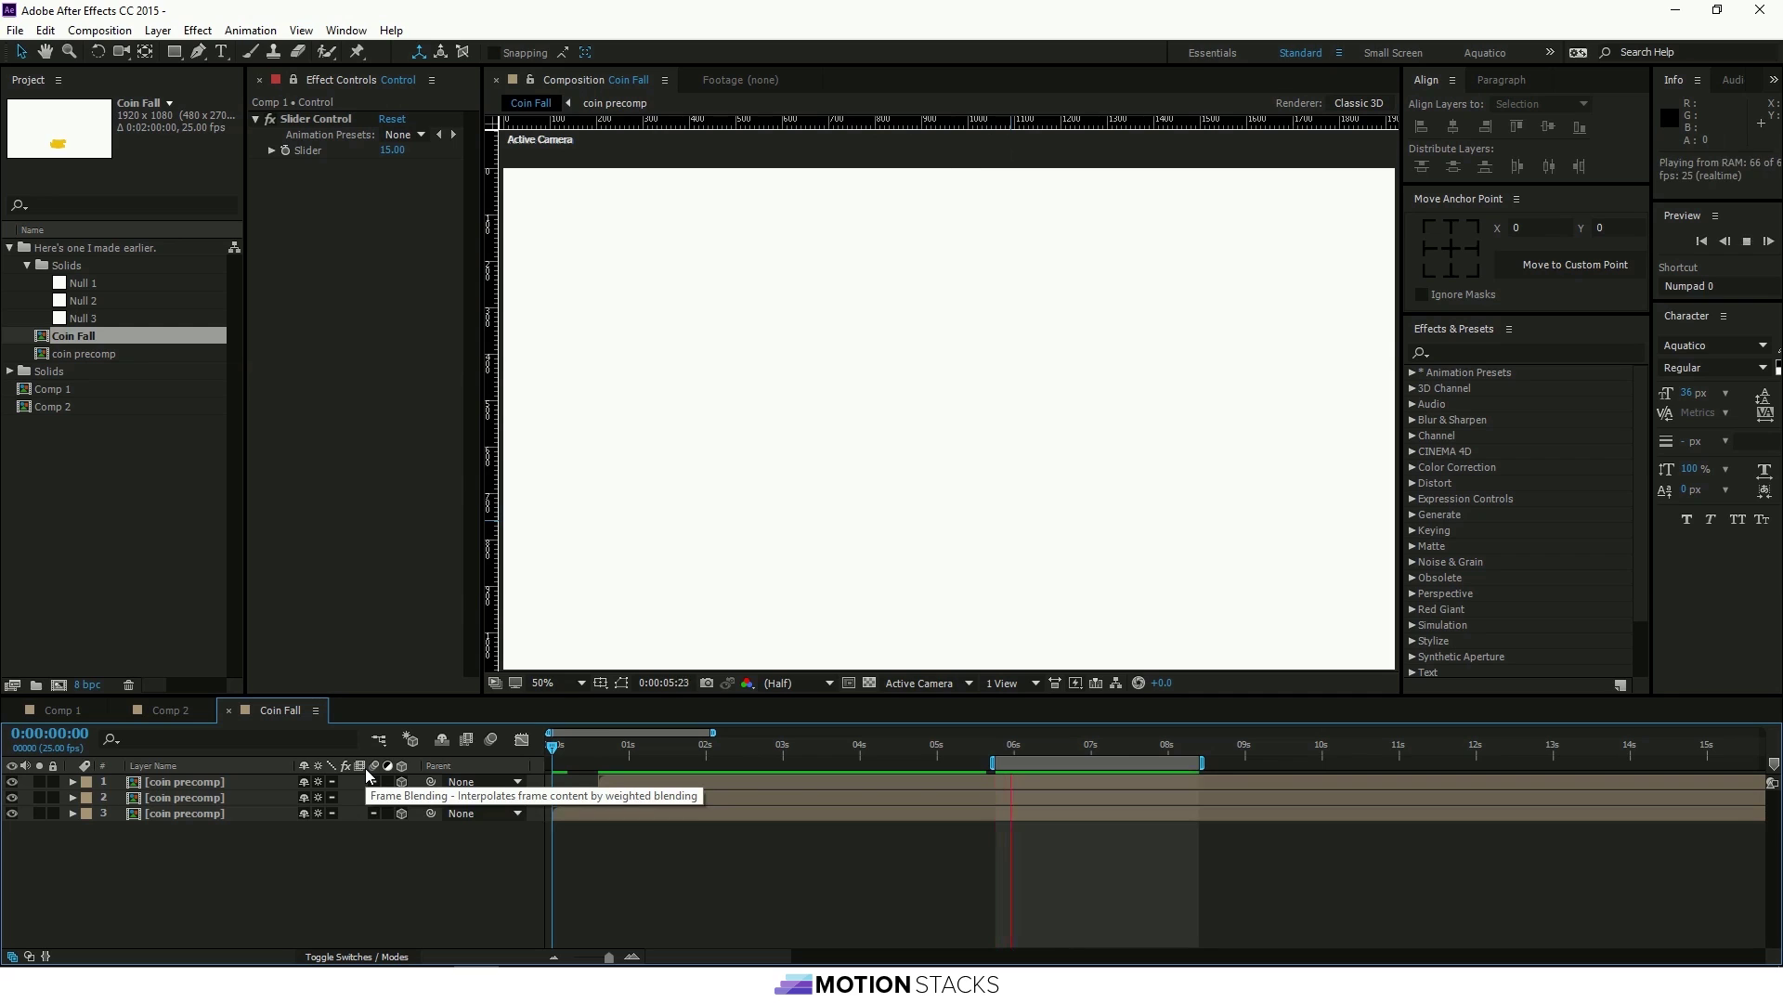